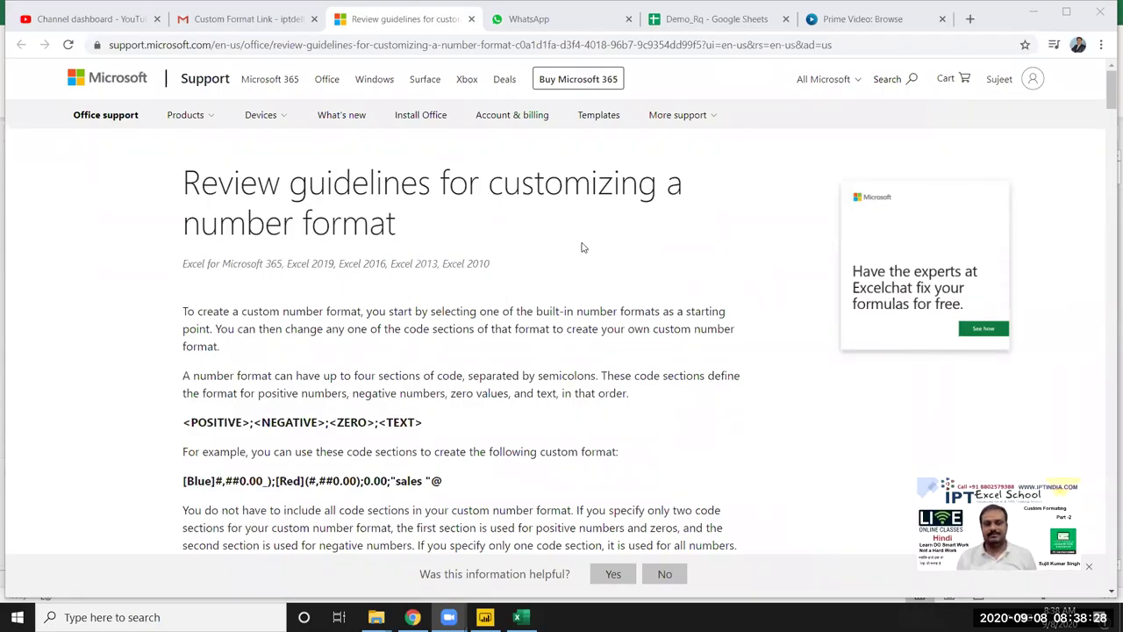
Highlight the <POSITIVE>;<NEGATIVE>;<ZERO>;<TEXT> pattern on the support page, then return to the Excel workbook
left_click(535, 249)
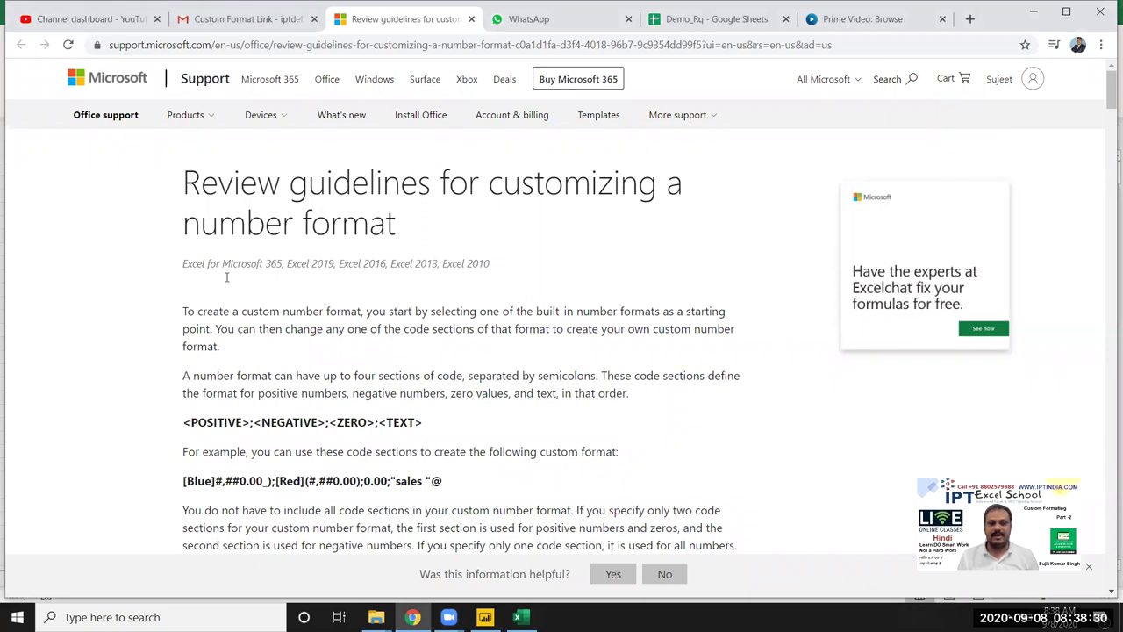
scroll(226, 278, "down", 2)
double_click(226, 278)
double_click(290, 277)
double_click(354, 275)
double_click(419, 275)
left_click_drag(443, 279, 186, 275)
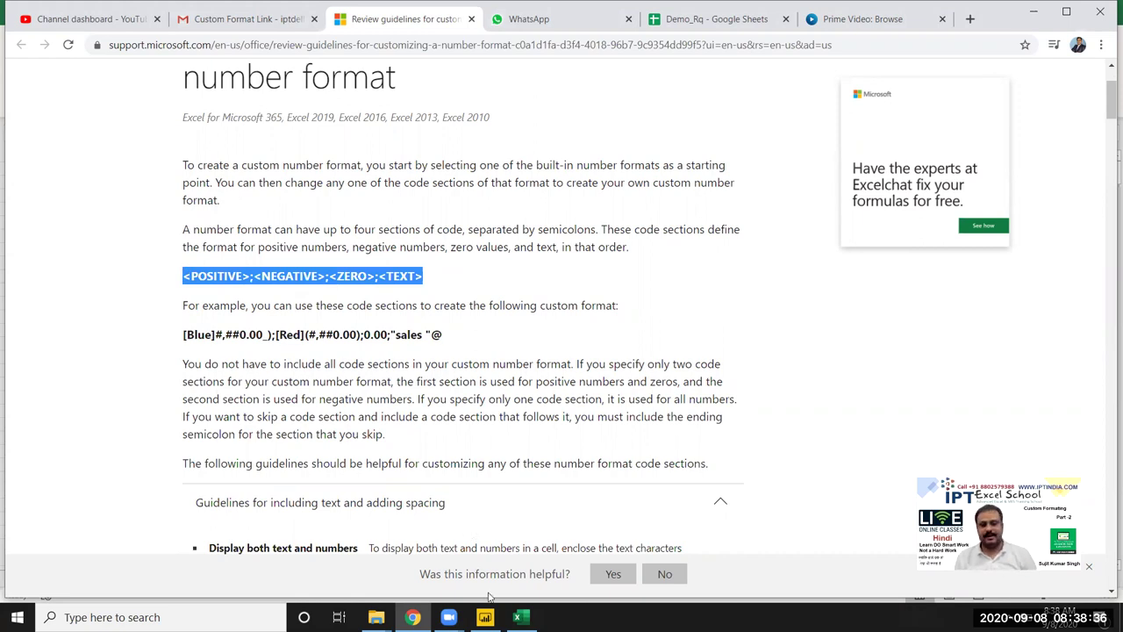
left_click(517, 614)
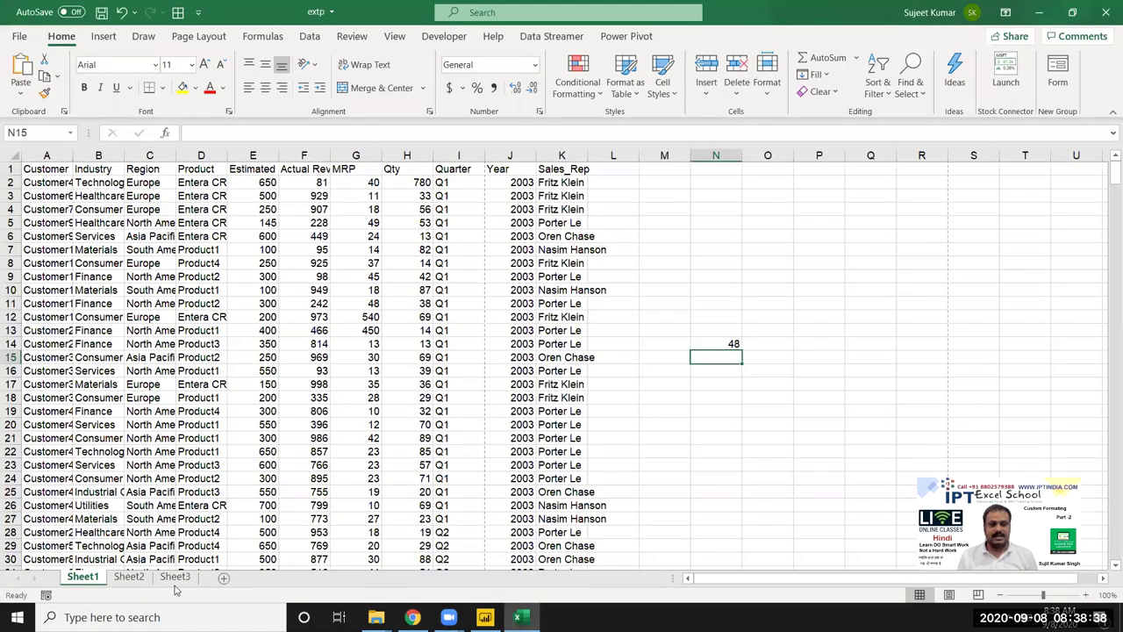
On Sheet3, enter the number 1500 in cell C6
left_click(174, 576)
left_click(136, 239)
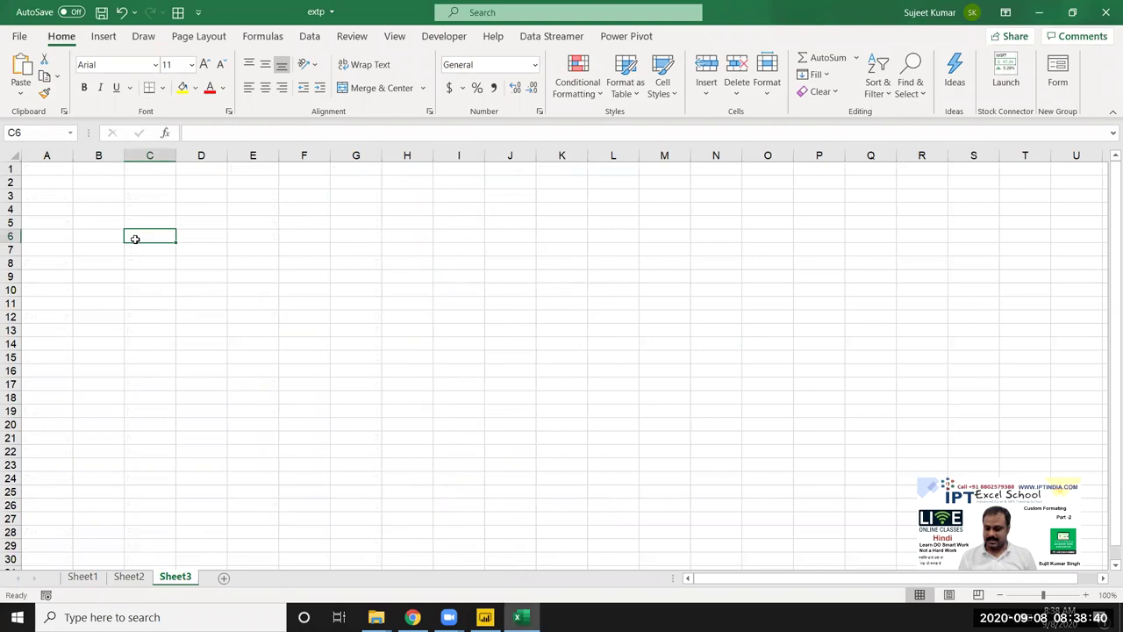
type("1500")
key("Return")
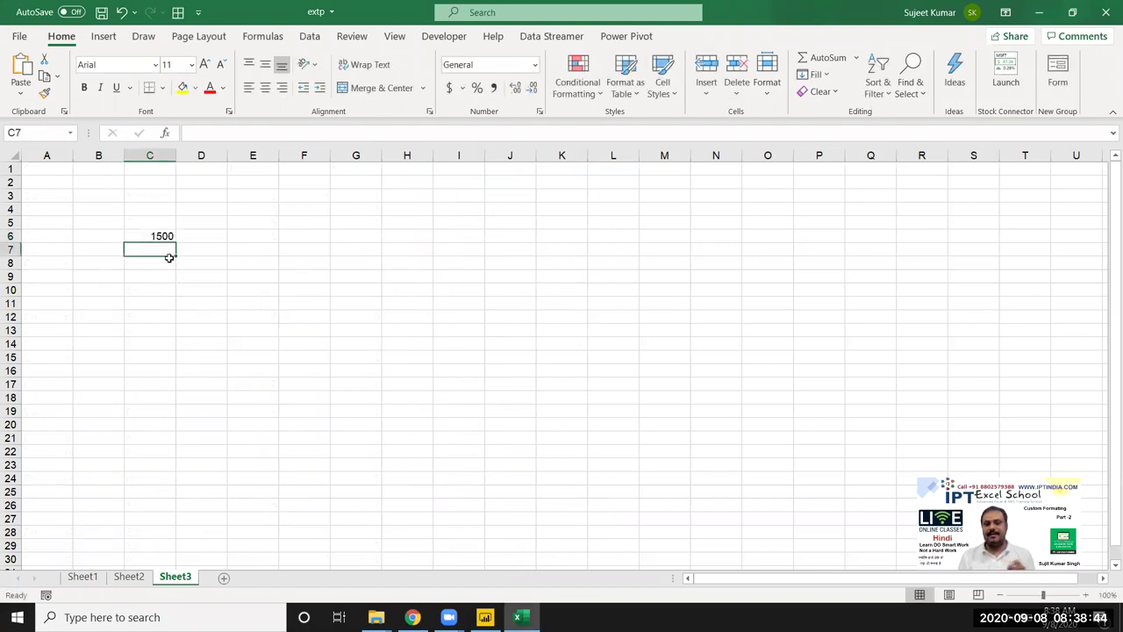
Replace C6's value with the text MRP 1500
left_click(156, 236)
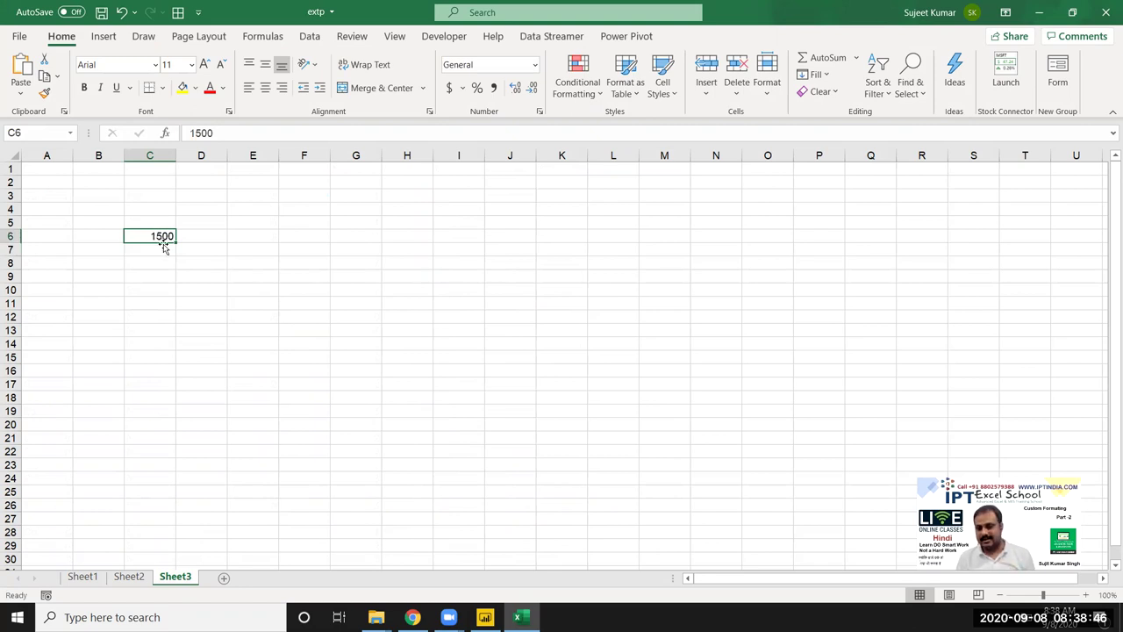
scroll(164, 262, "up", 3)
scroll(165, 263, "up", 2)
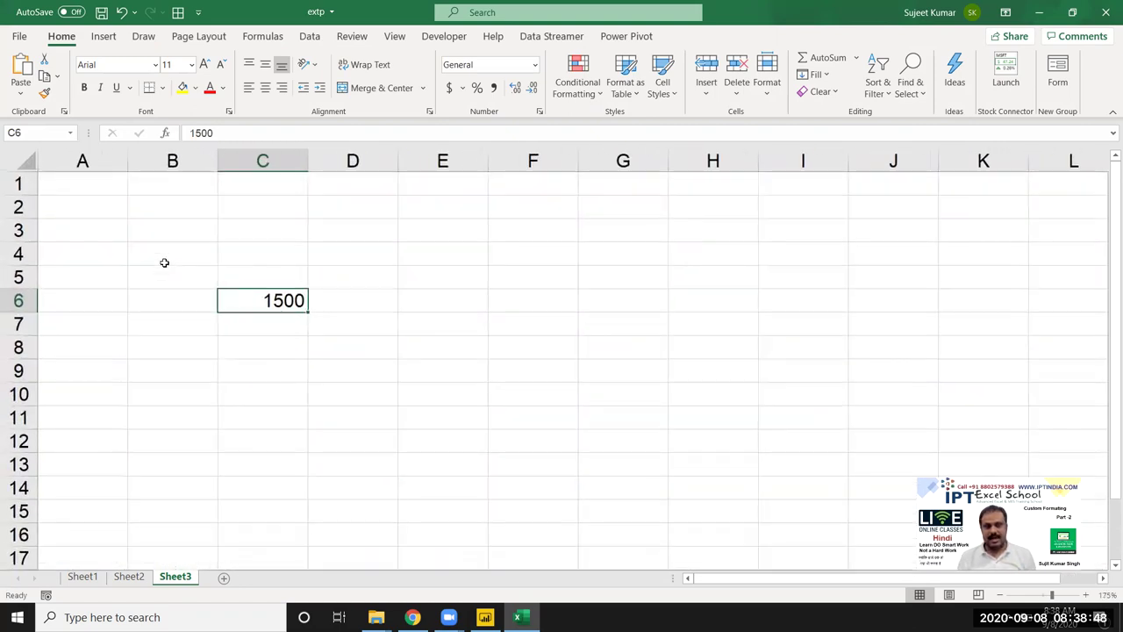
type("MRP")
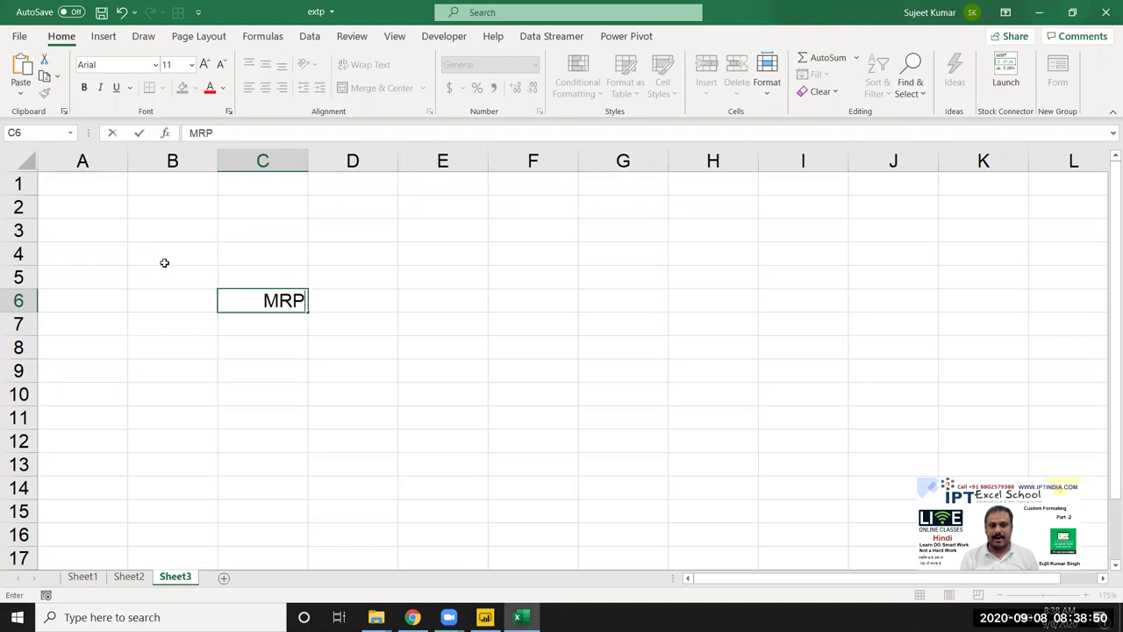
type(" 150")
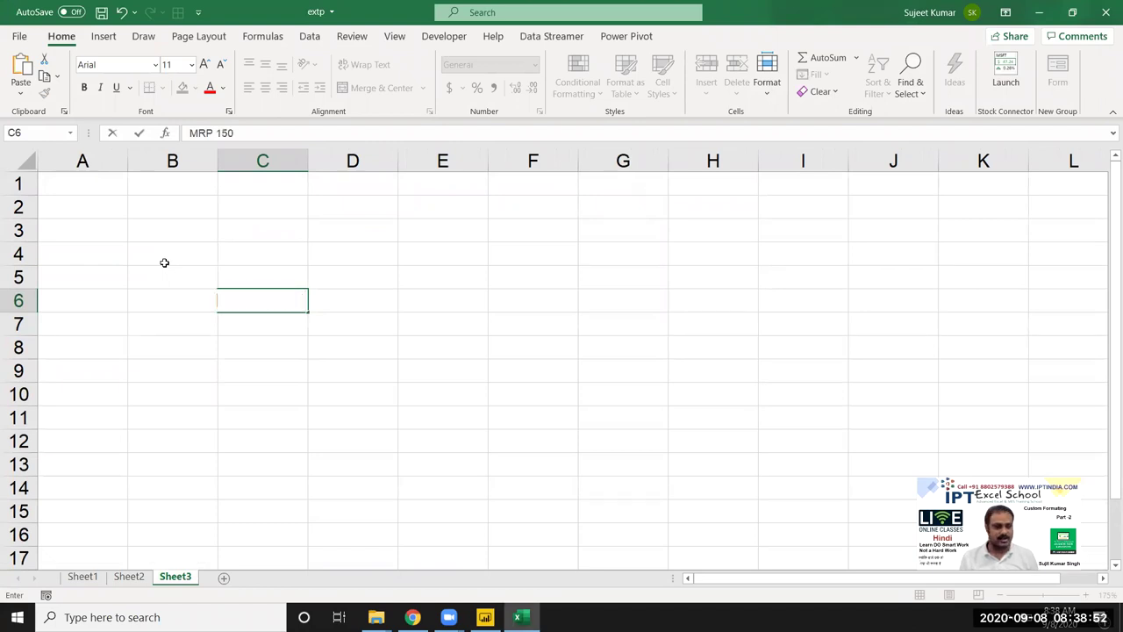
type("0")
key("Return")
key("Up")
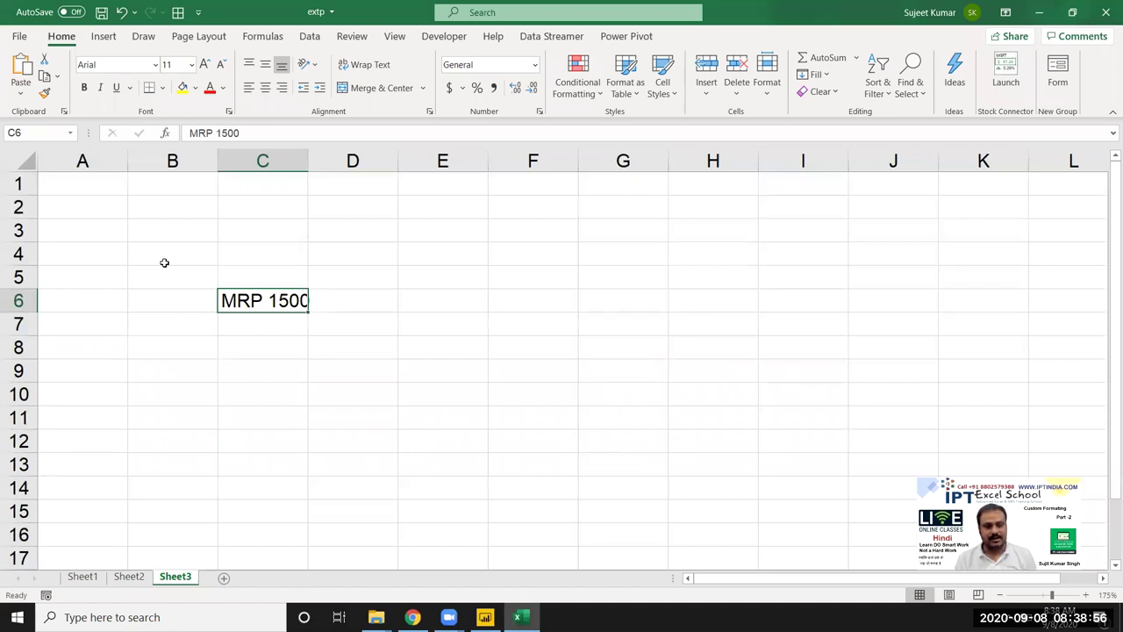
key("Down")
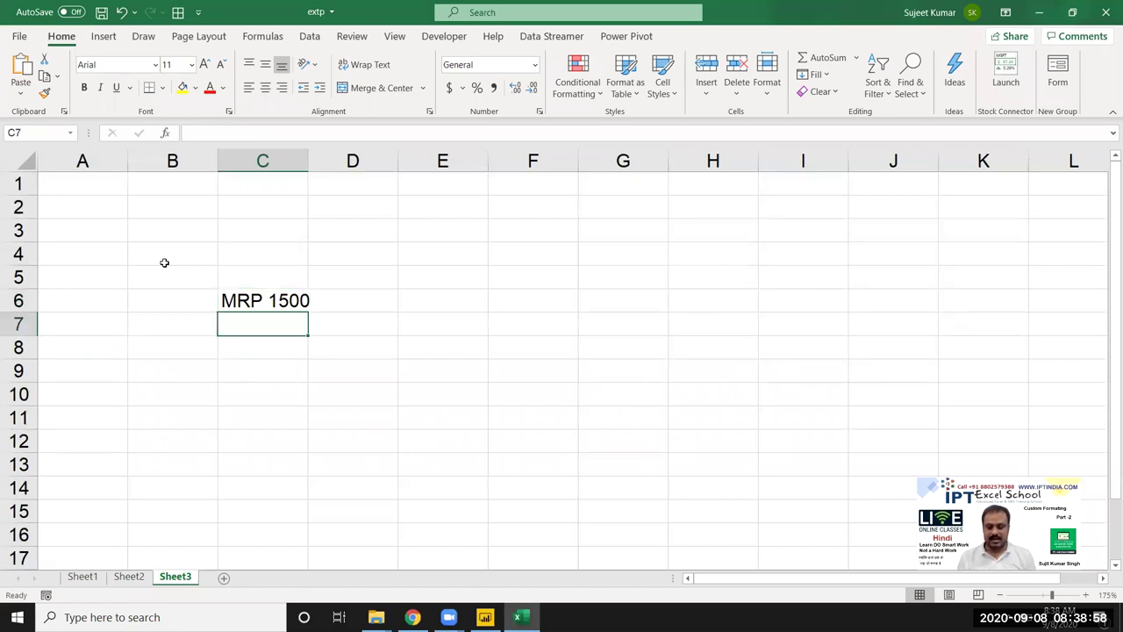
Enter =C6+20 in C7, observe the #VALUE! error, then clear C7
type("=C6+20")
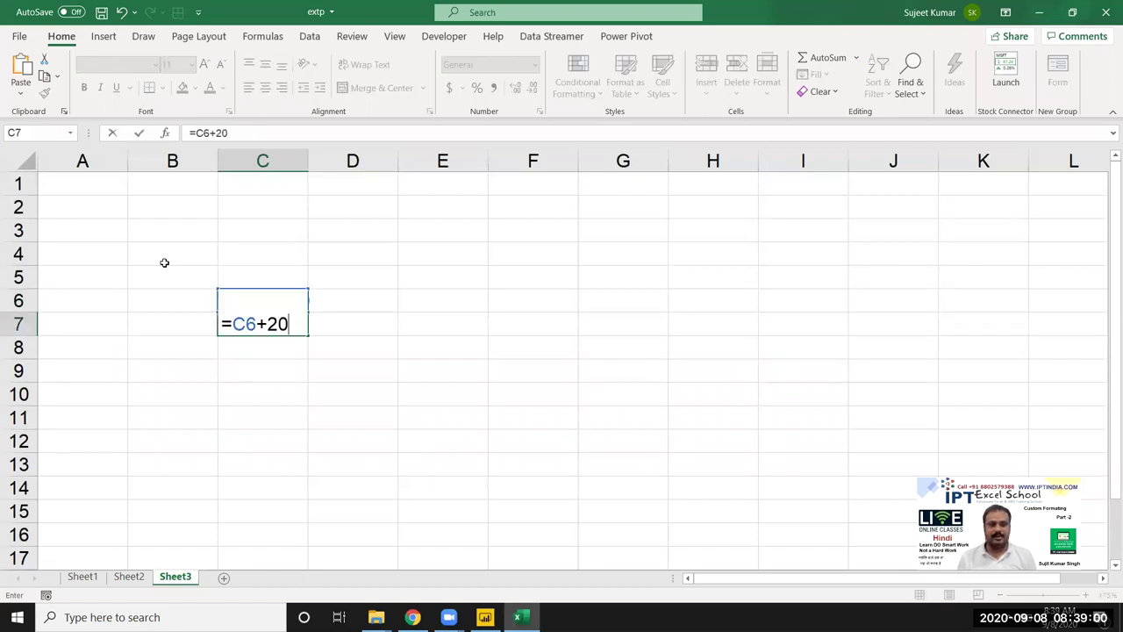
key("Return")
key("Up")
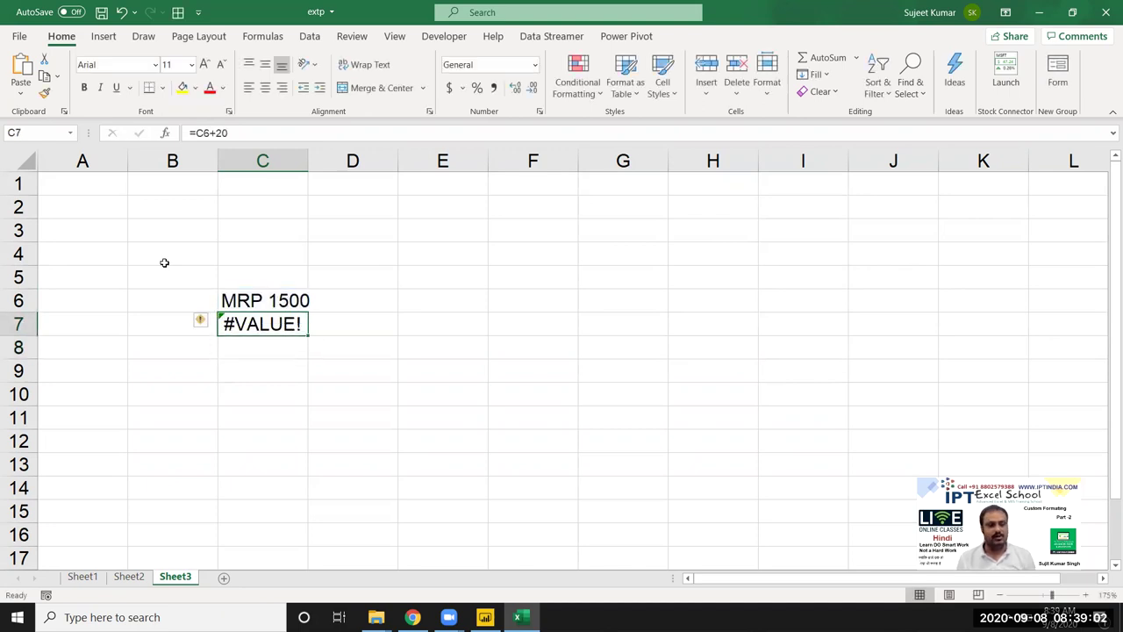
key("Delete")
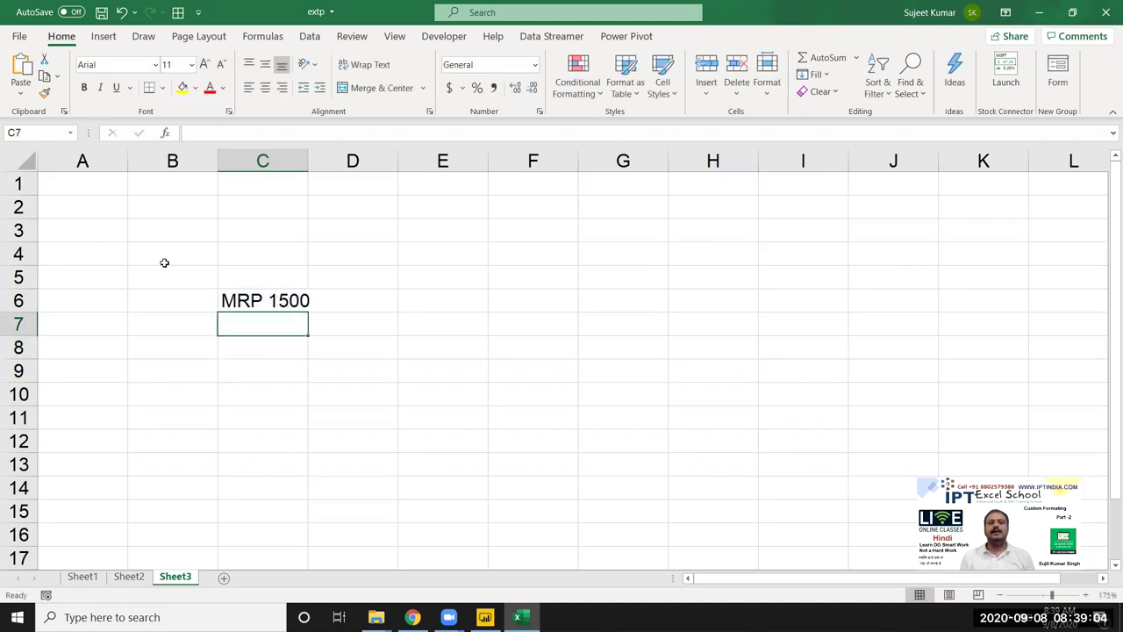
key("Up")
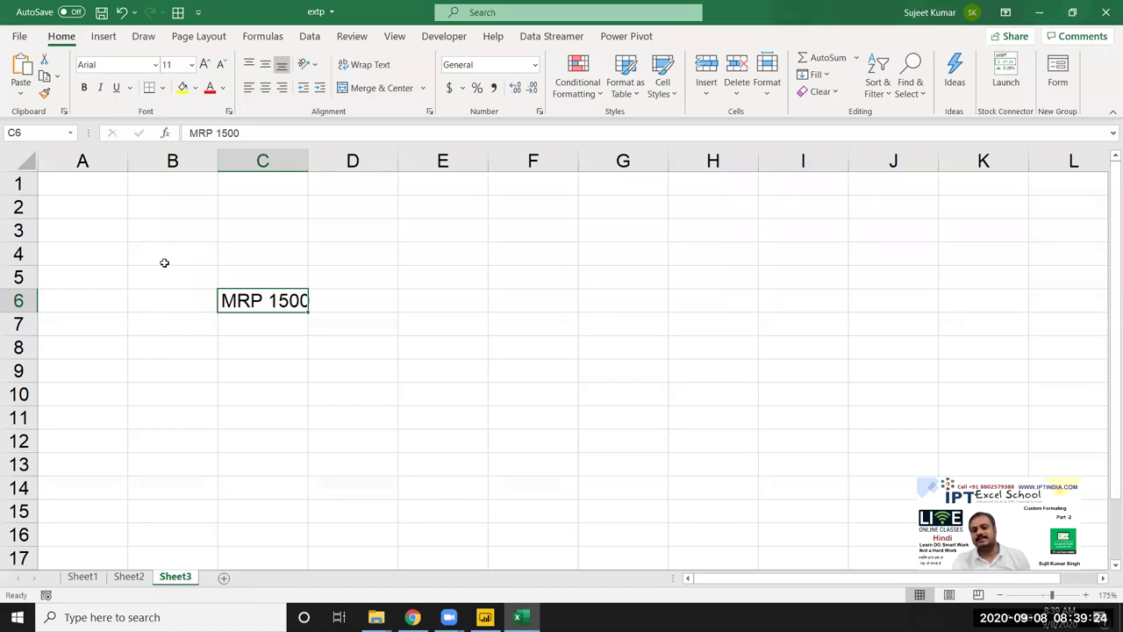
Replace the text in C6 with the plain number 1500
key("Delete")
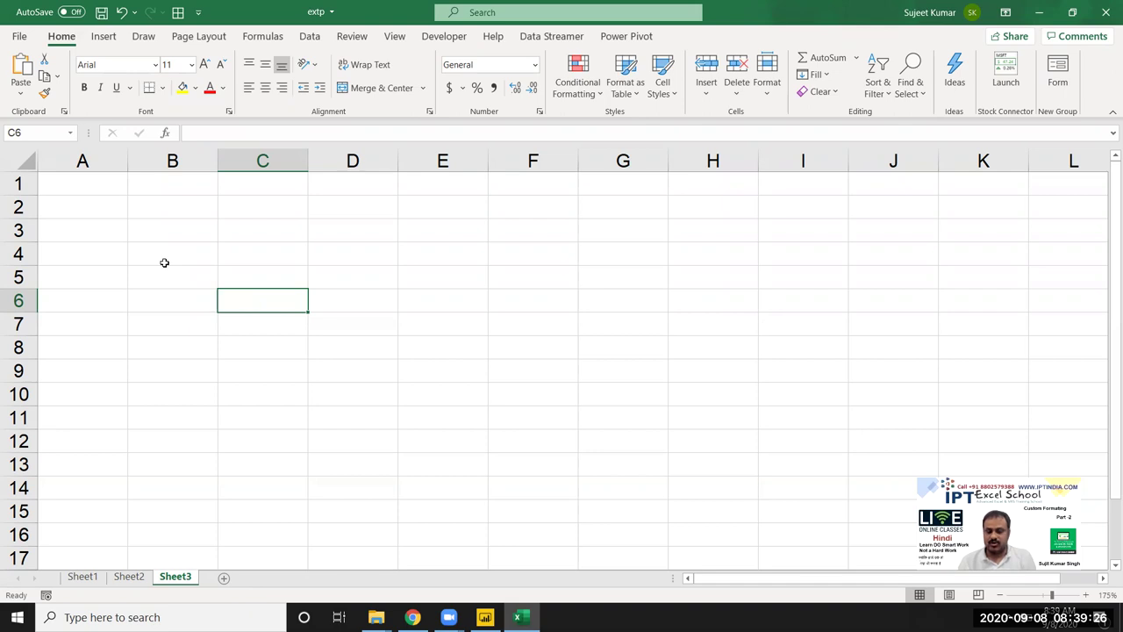
type("1500")
key("Return")
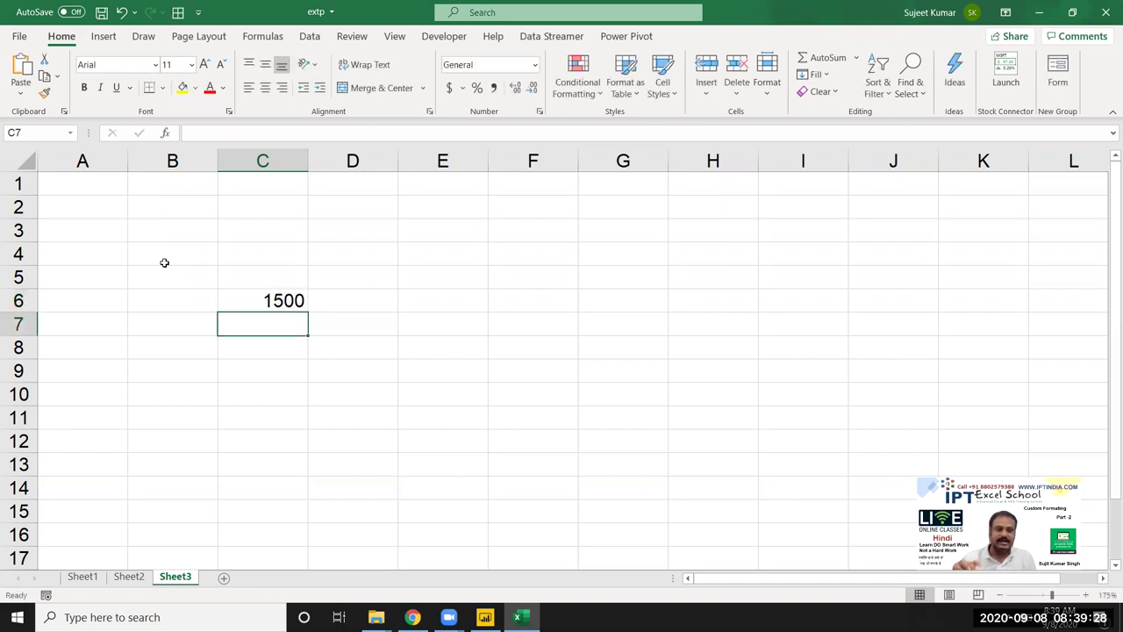
key("Up")
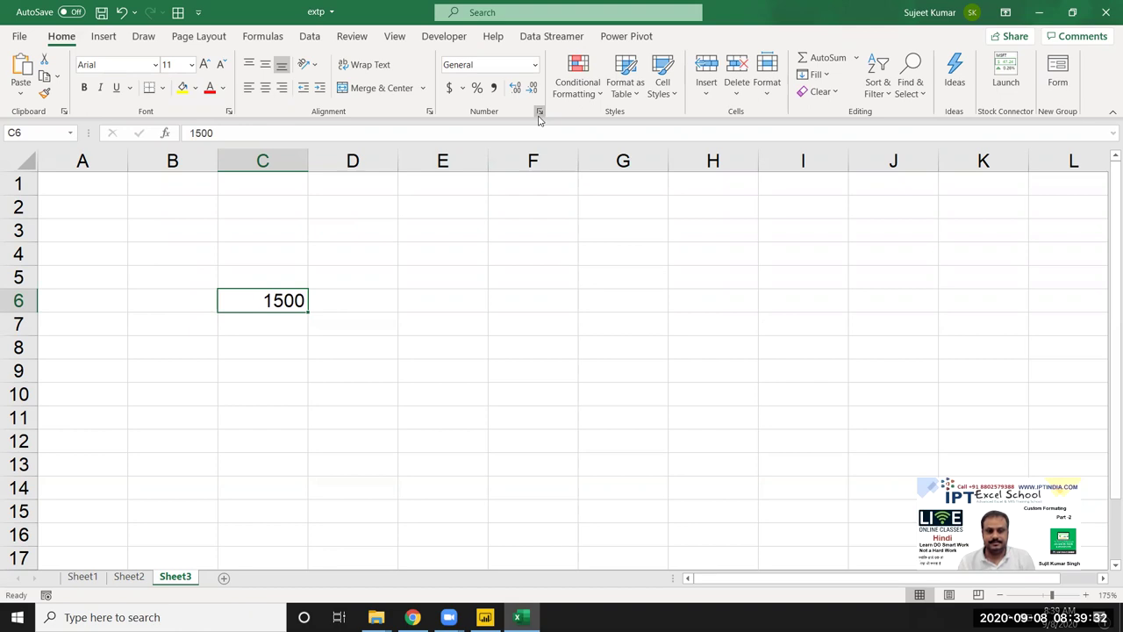
Apply a Custom number format with an "MRP" prefix to C6
left_click(540, 113)
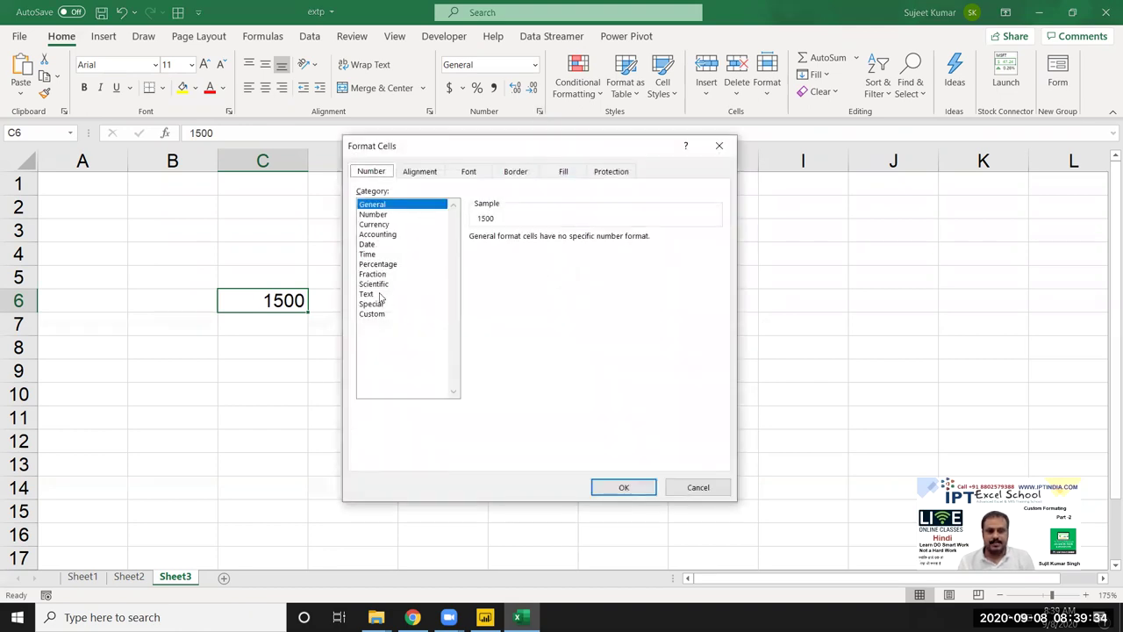
left_click(374, 313)
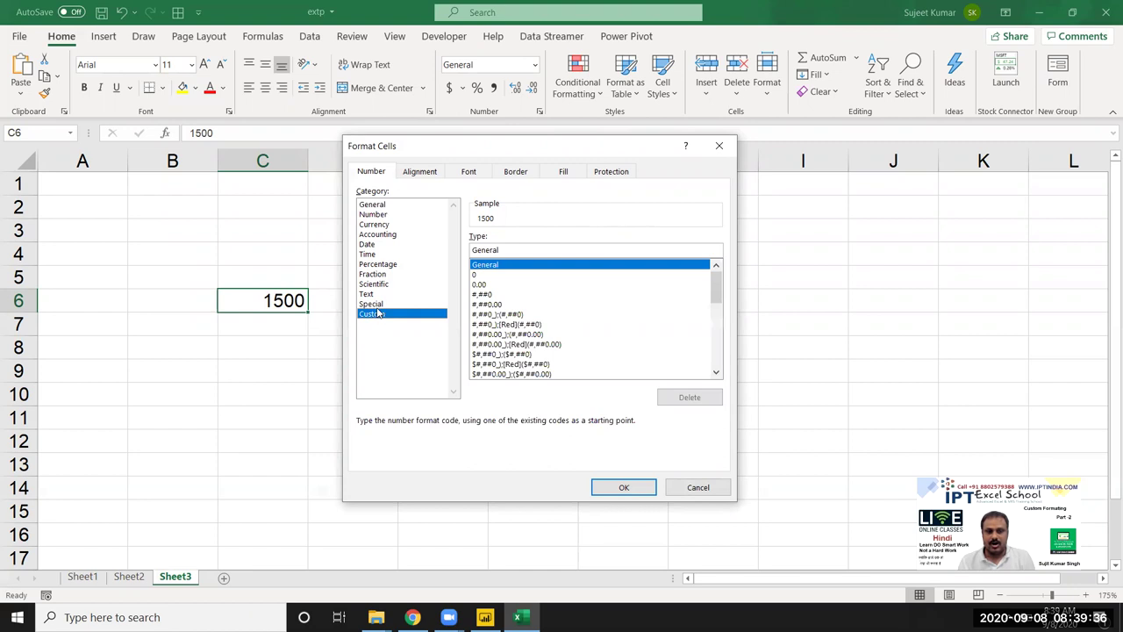
key("BackSpace")
type("\"MRP\"")
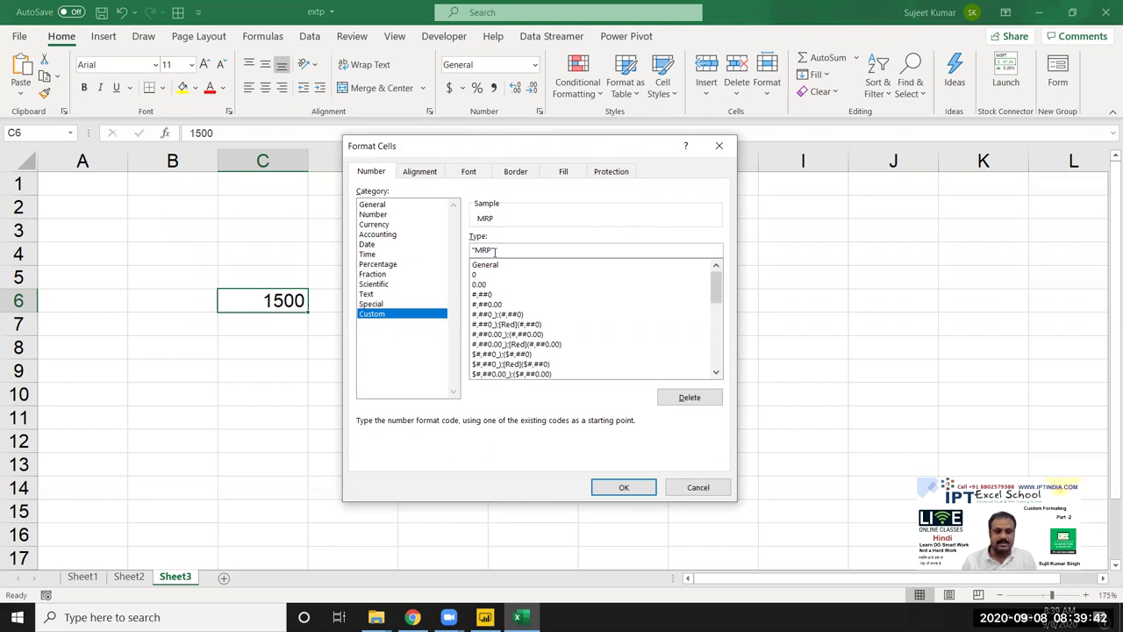
type(" 0")
key("Return")
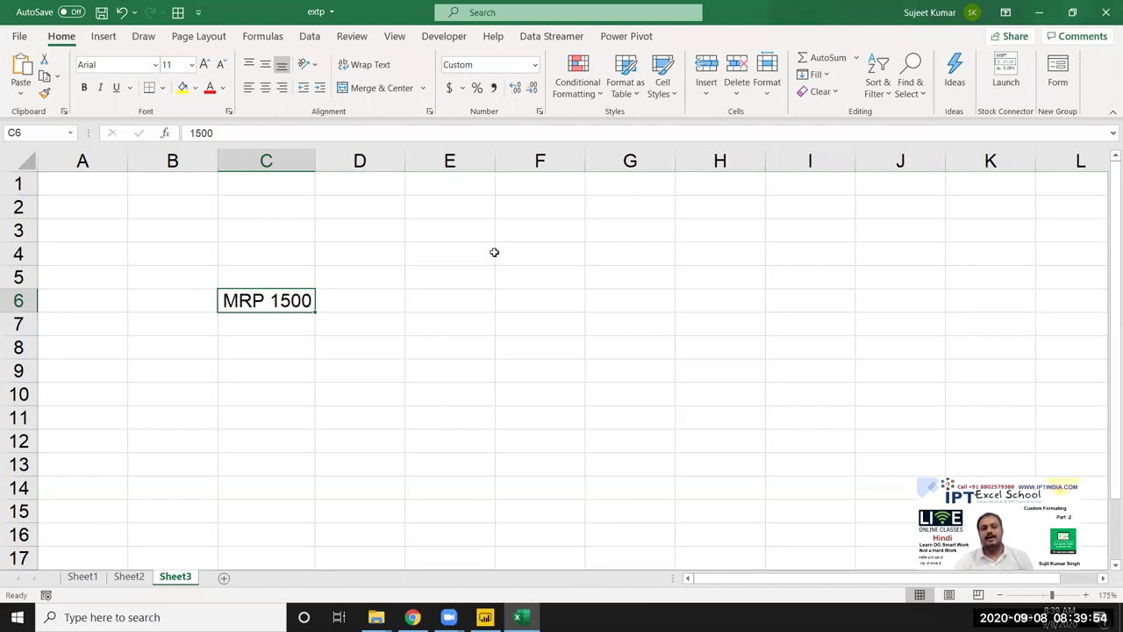
Drop the number placeholder from C6's format and enter -600 in C6
left_click(539, 112)
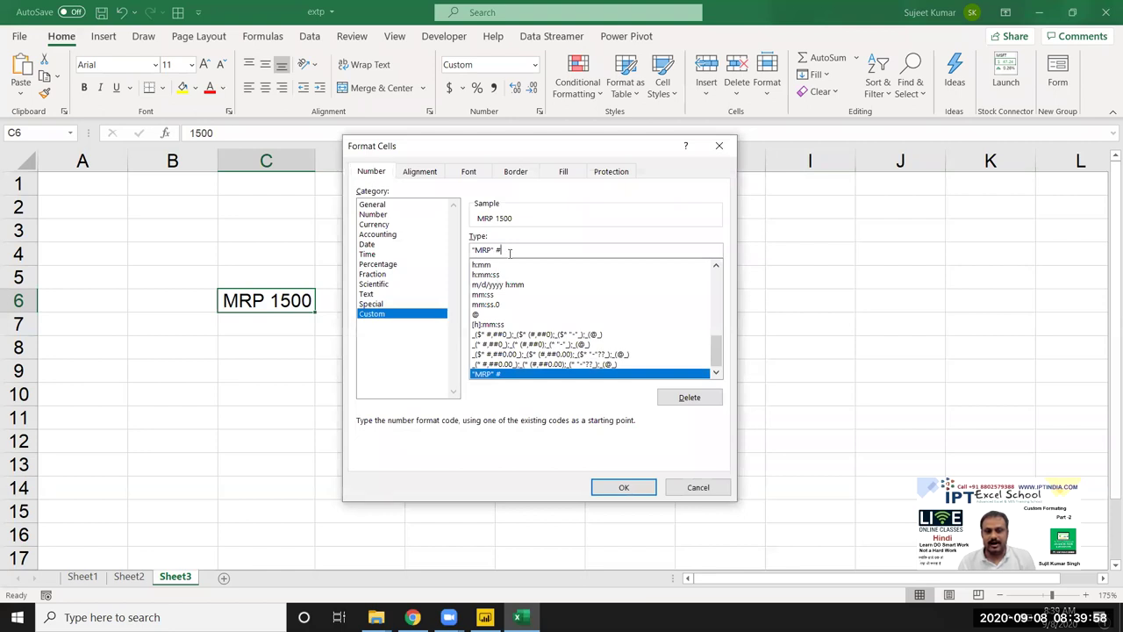
key("BackSpace")
key("Return")
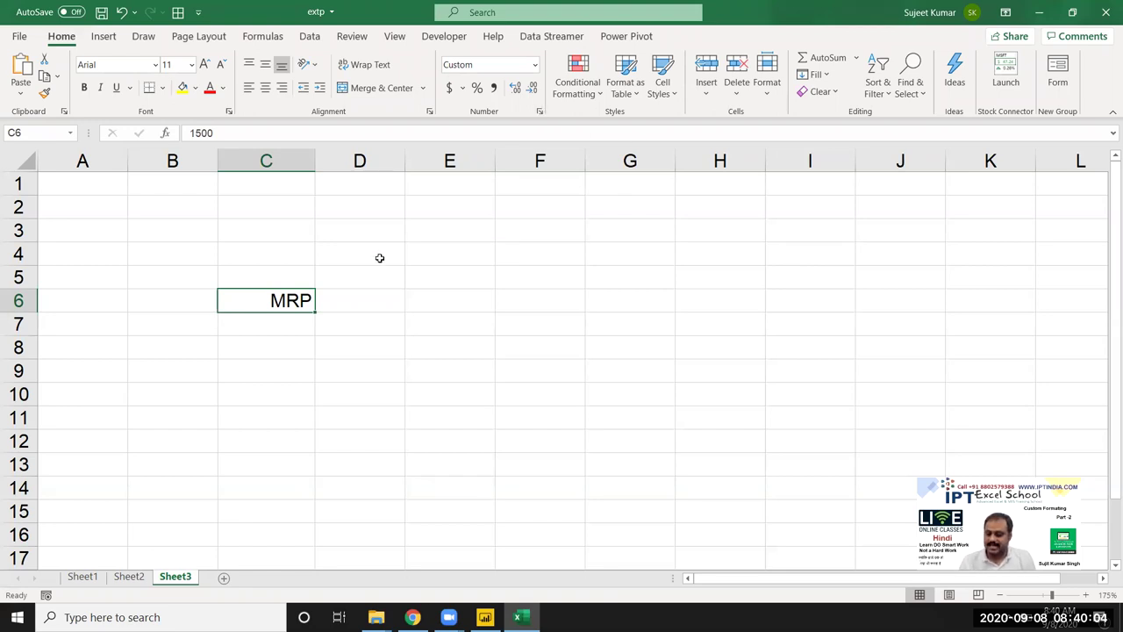
type("-600")
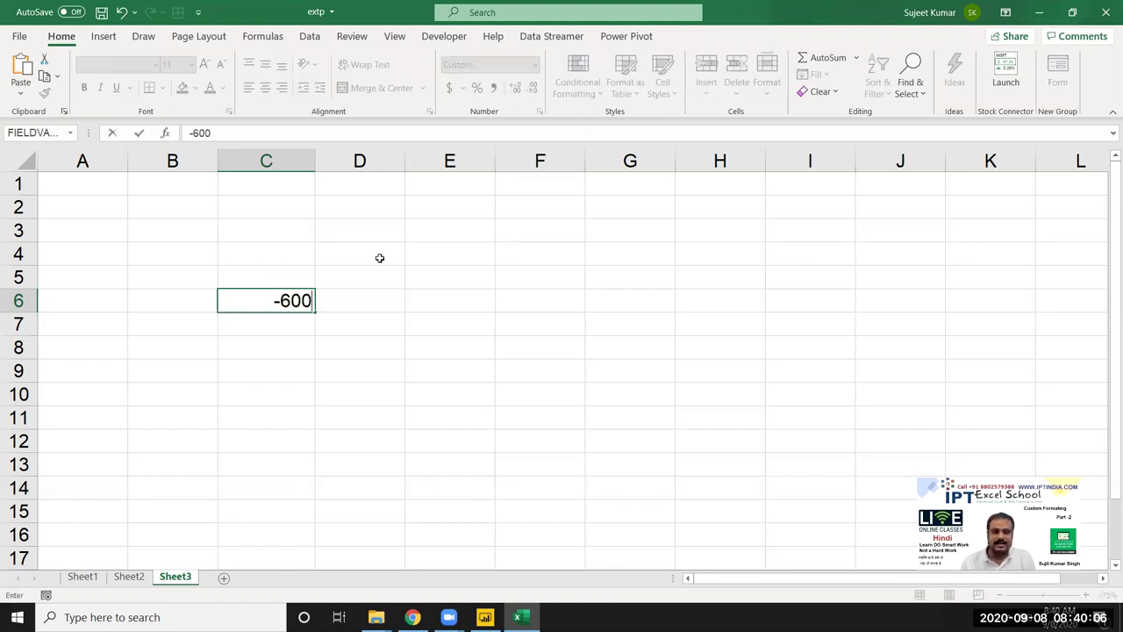
key("Return")
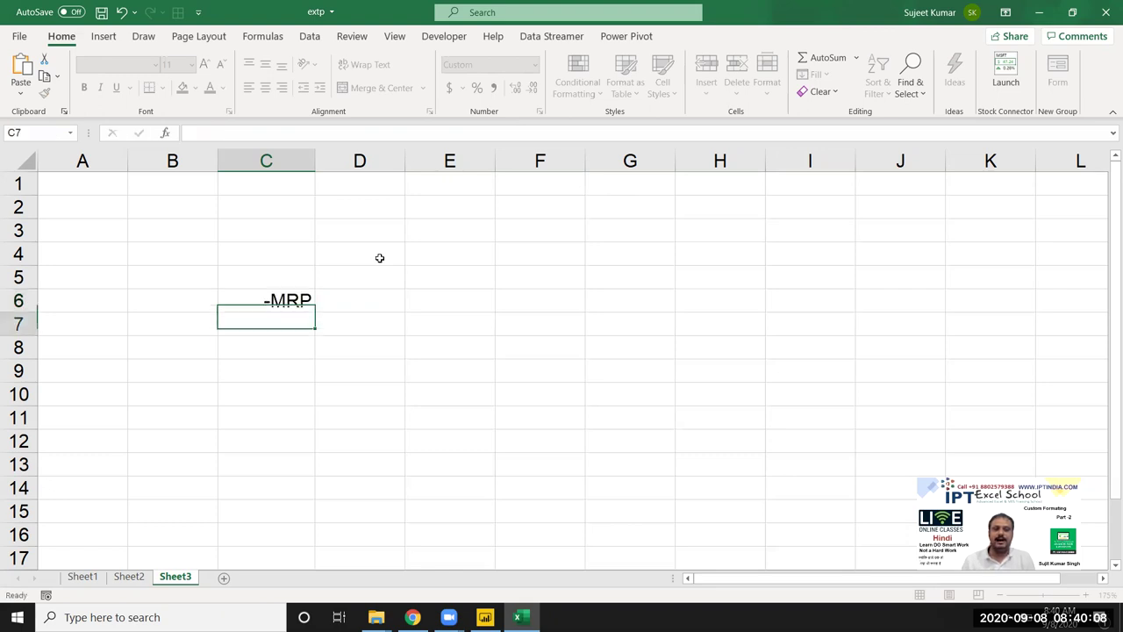
Restore the # placeholder so C6 displays -600 as -MRP 600
left_click(295, 299)
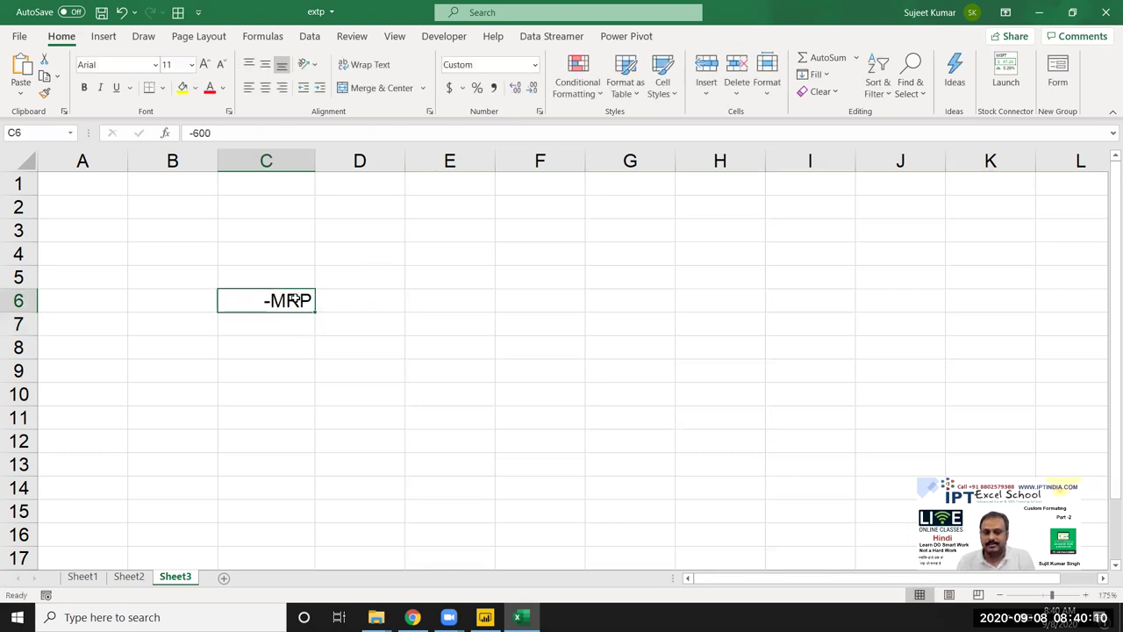
left_click(540, 110)
left_click(513, 250)
type("#")
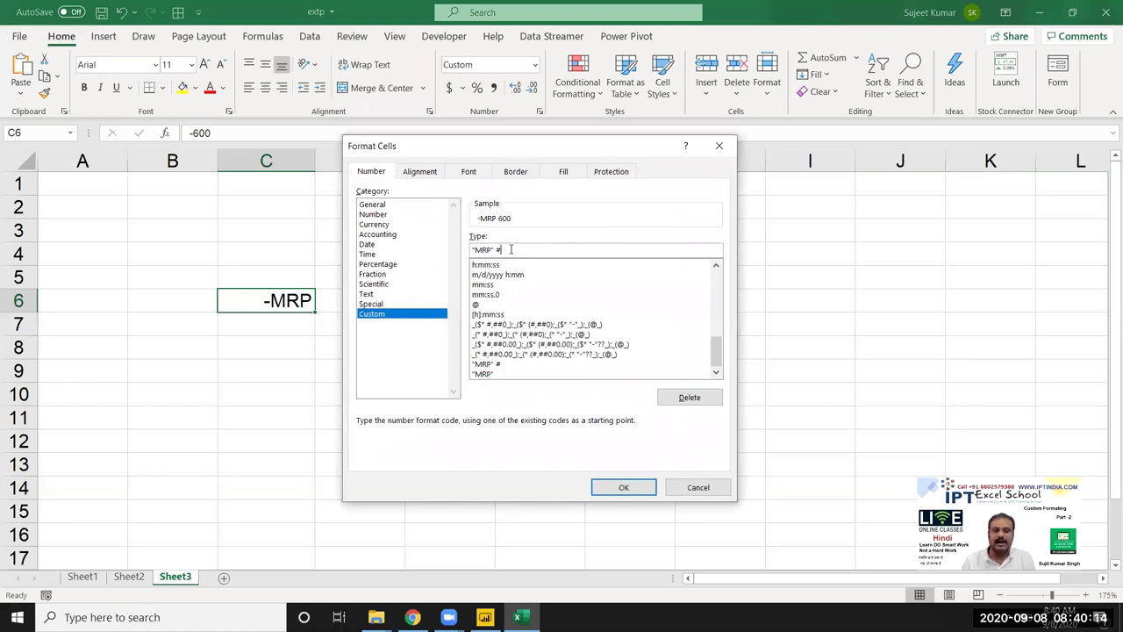
key("Return")
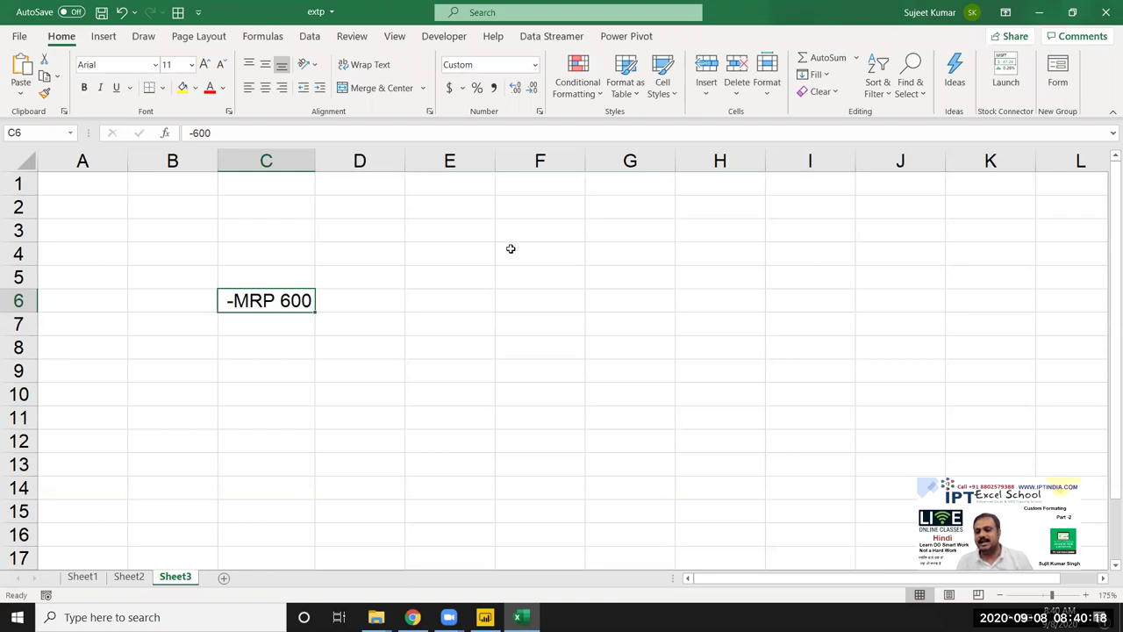
Enter 100, then -201 in C6, which displays as -MRP 201
type("1")
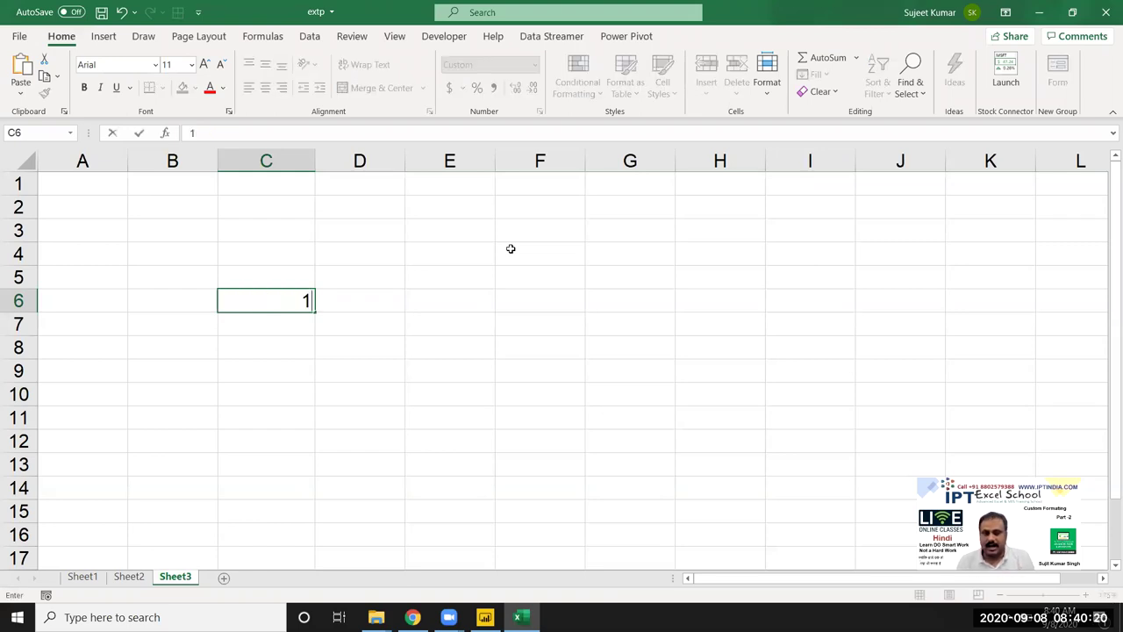
type("00")
key("Return")
key("Up")
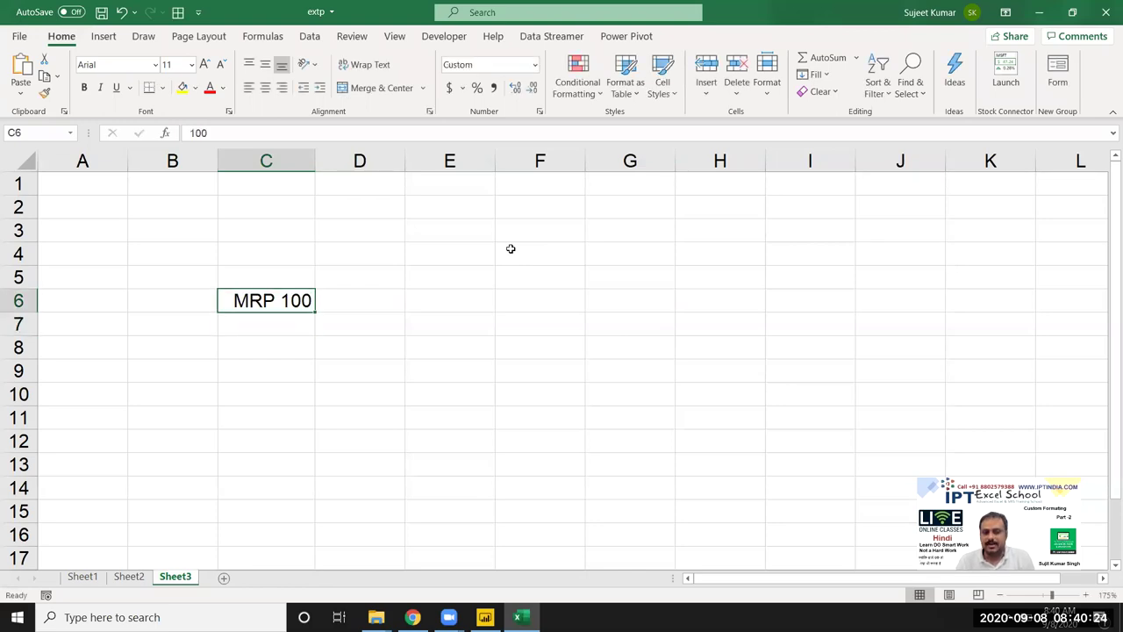
type("-20 ")
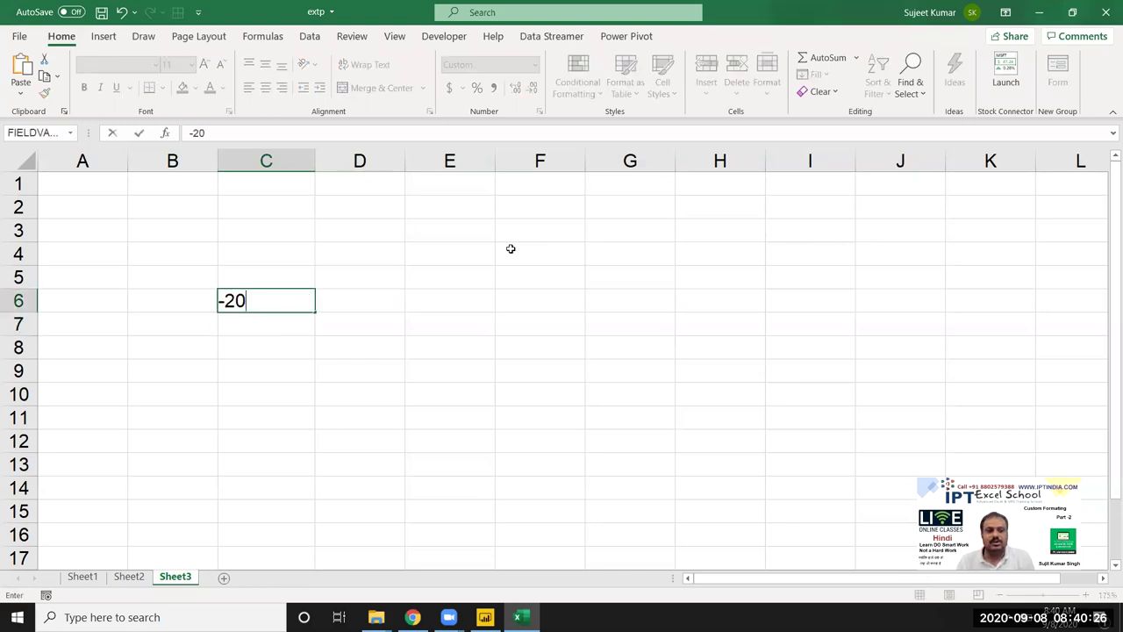
type("1")
key("Return")
key("Up")
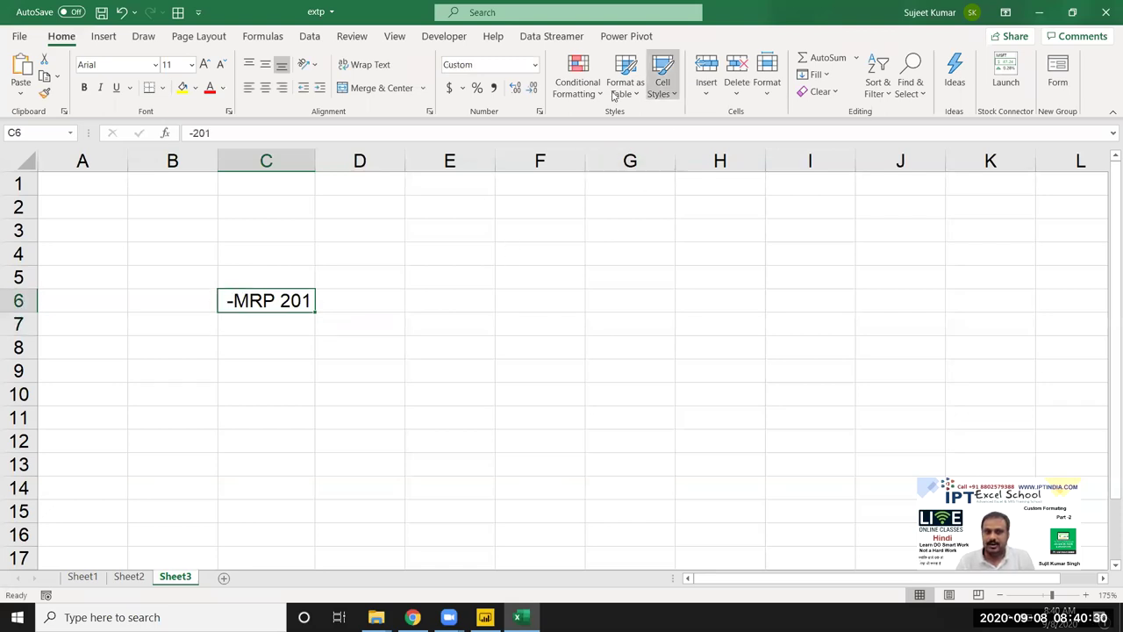
Open C6's custom format code and check the POSITIVE;NEGATIVE section order in the guide
left_click(540, 112)
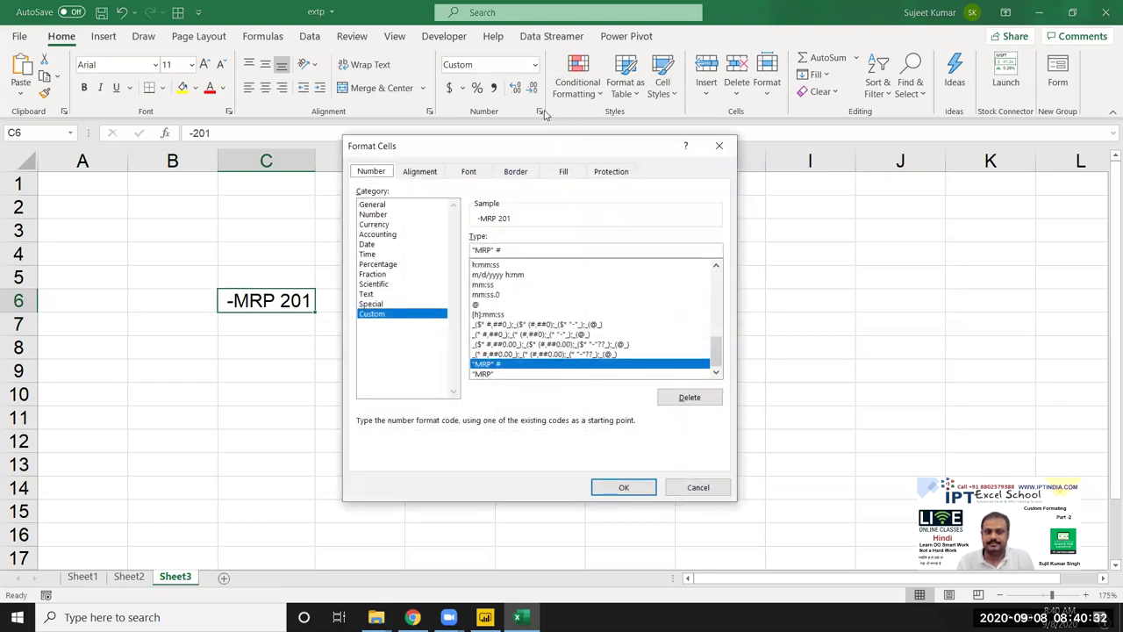
left_click(520, 250)
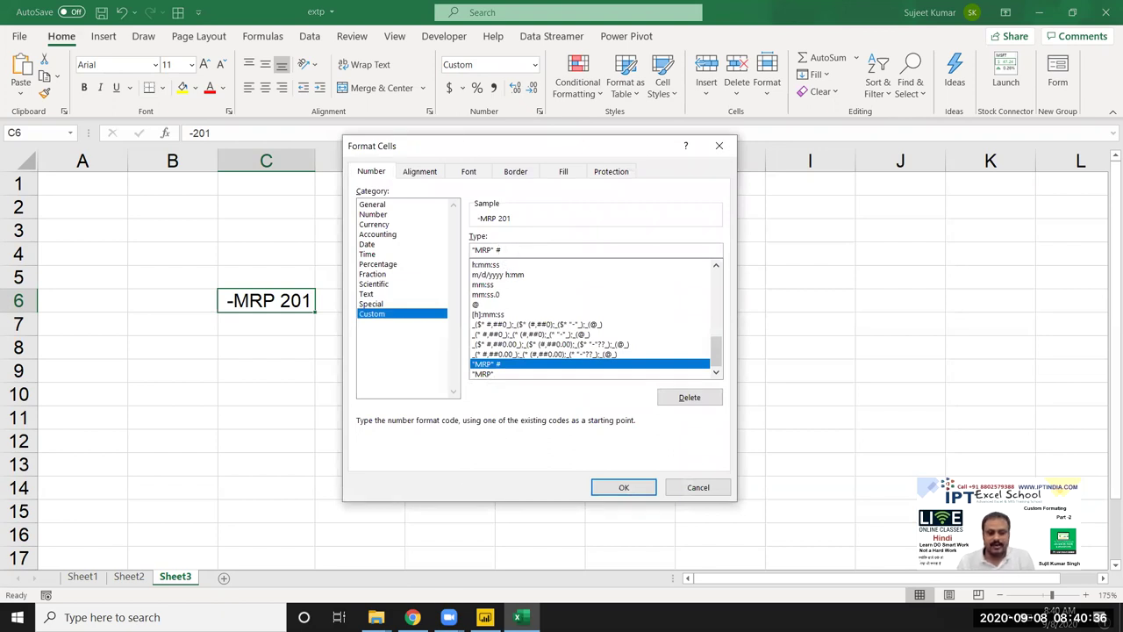
left_click(413, 617)
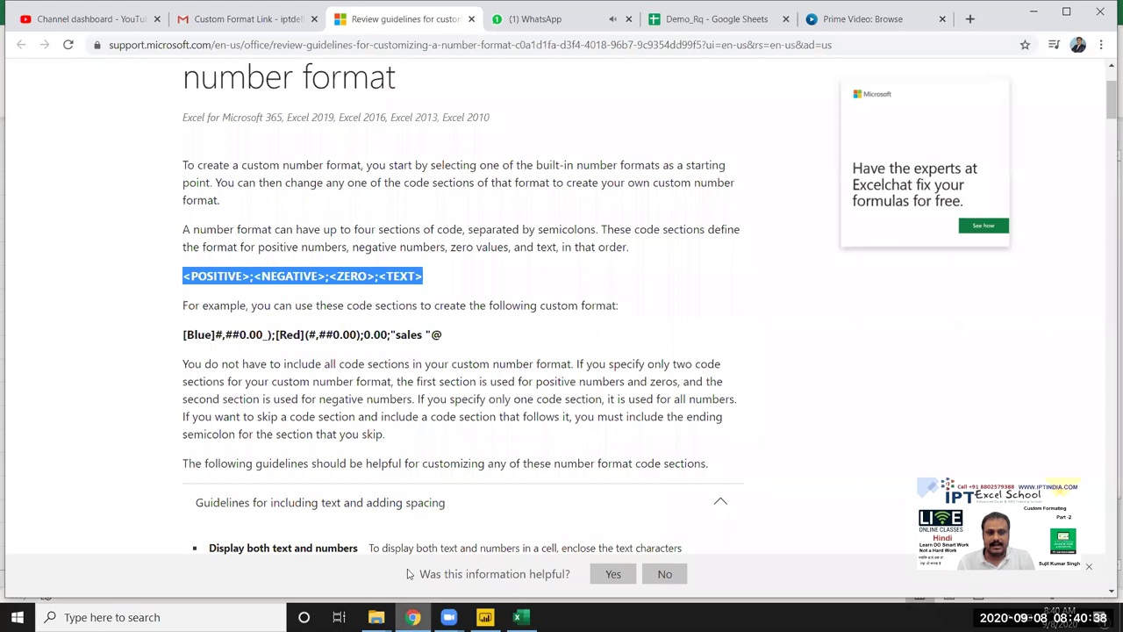
double_click(225, 277)
double_click(263, 276)
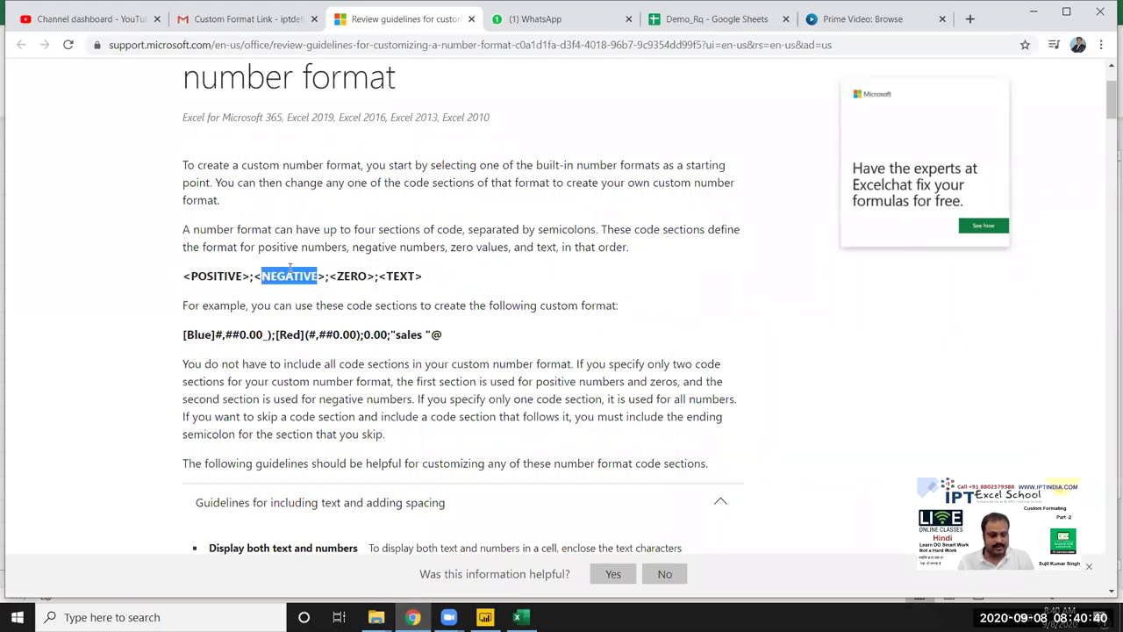
key("alt+Tab")
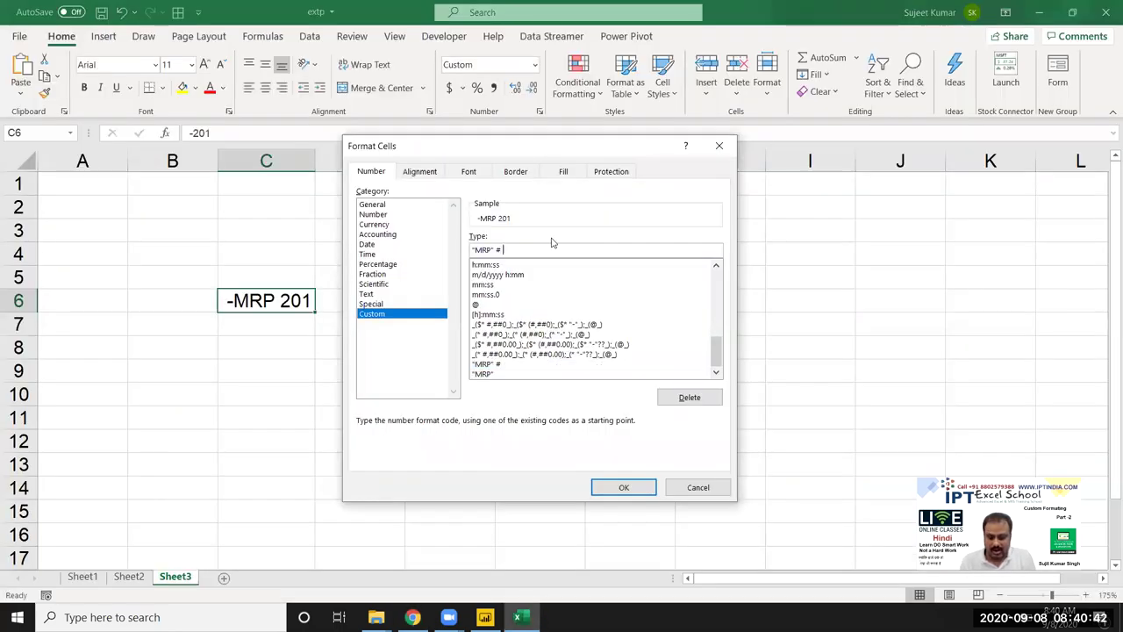
Append ; "DIS" # as the negative section so -201 displays as DIS 201
type("; ")
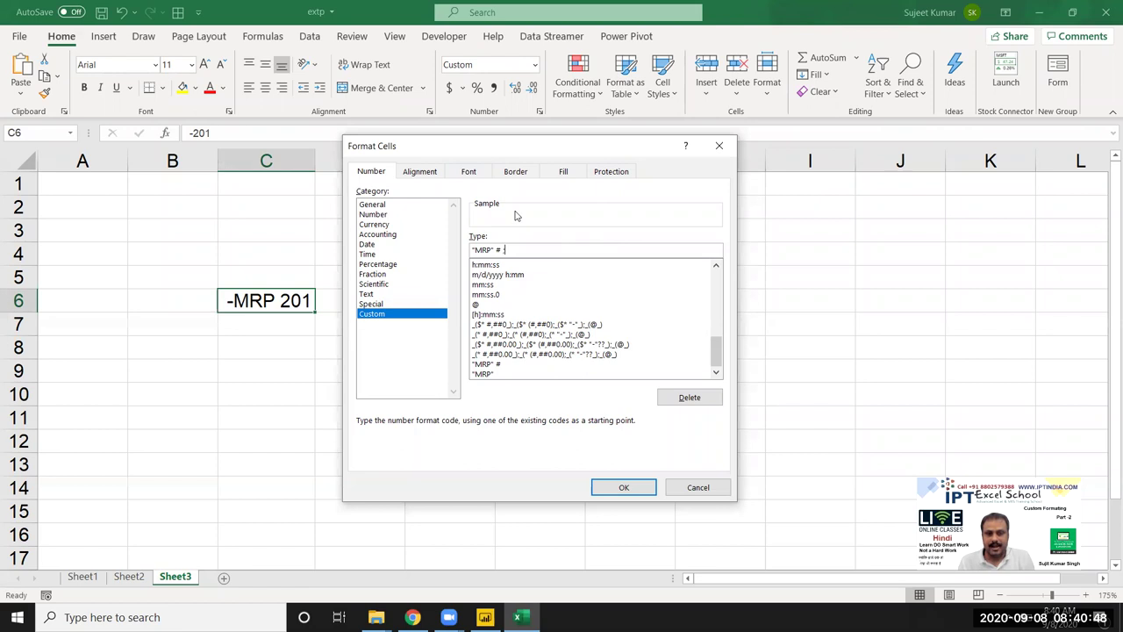
type("\"DIS")
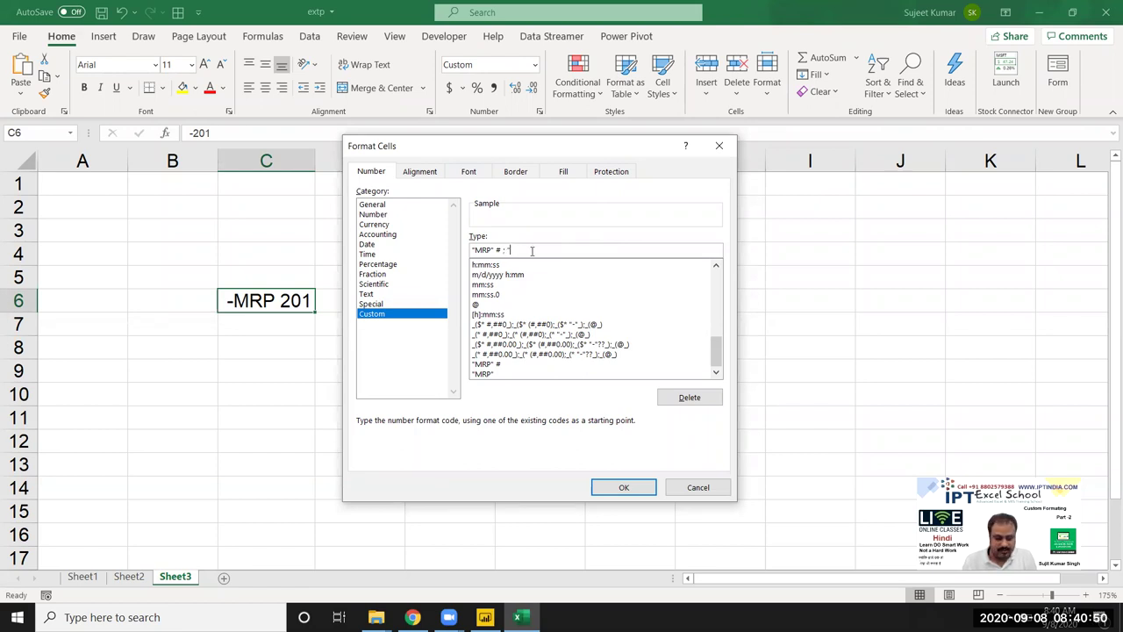
type("\" #")
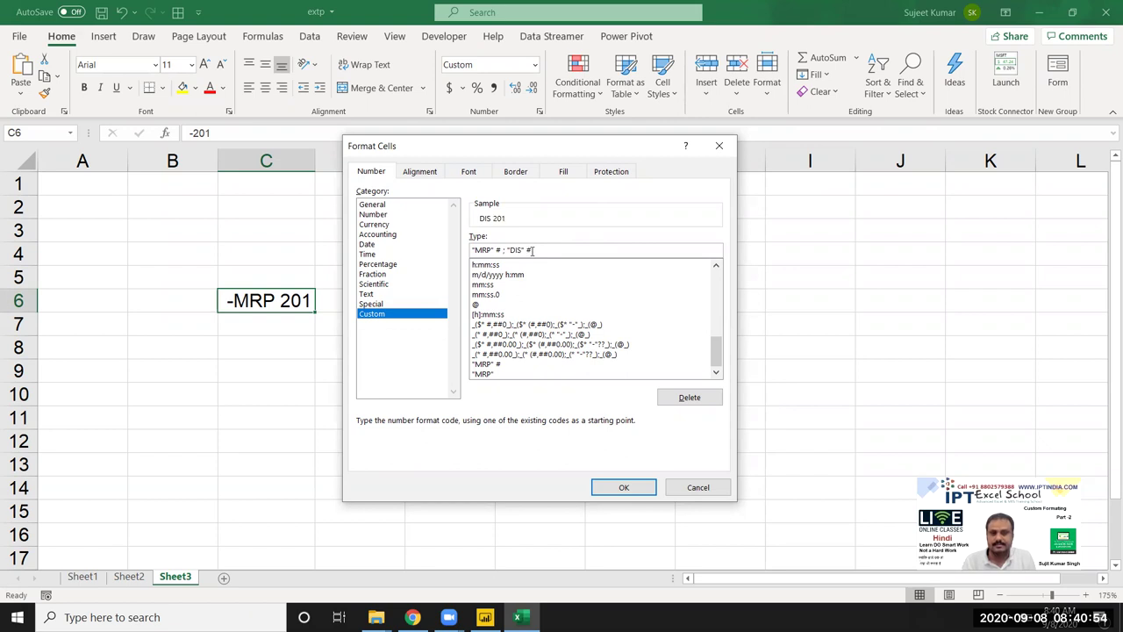
key("Return")
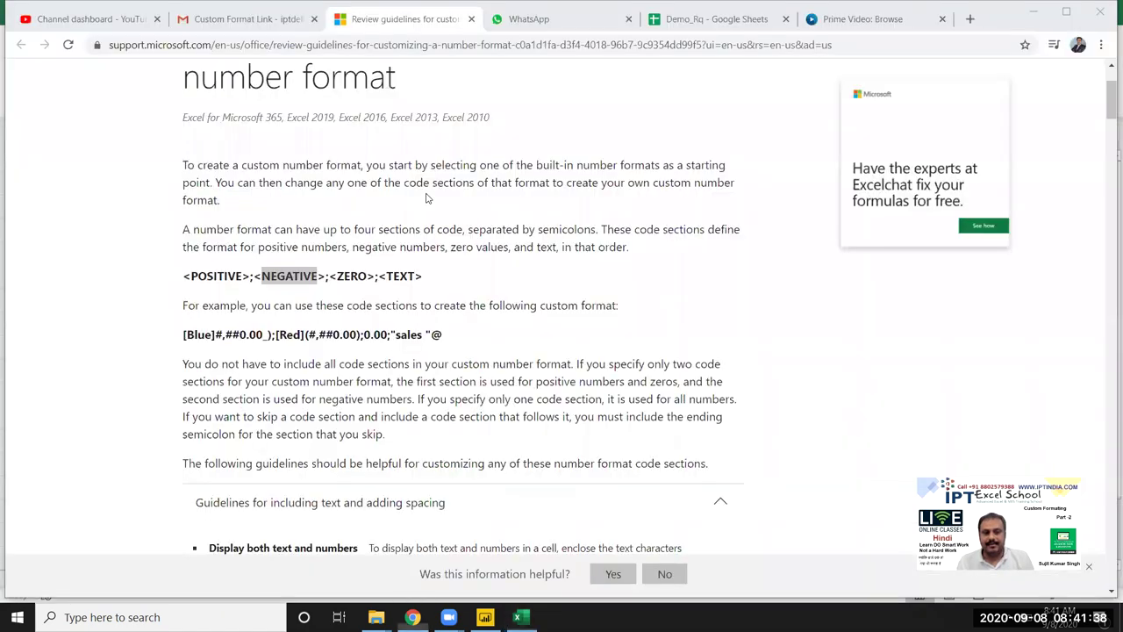
key("alt+Tab")
double_click(236, 278)
left_click(289, 270)
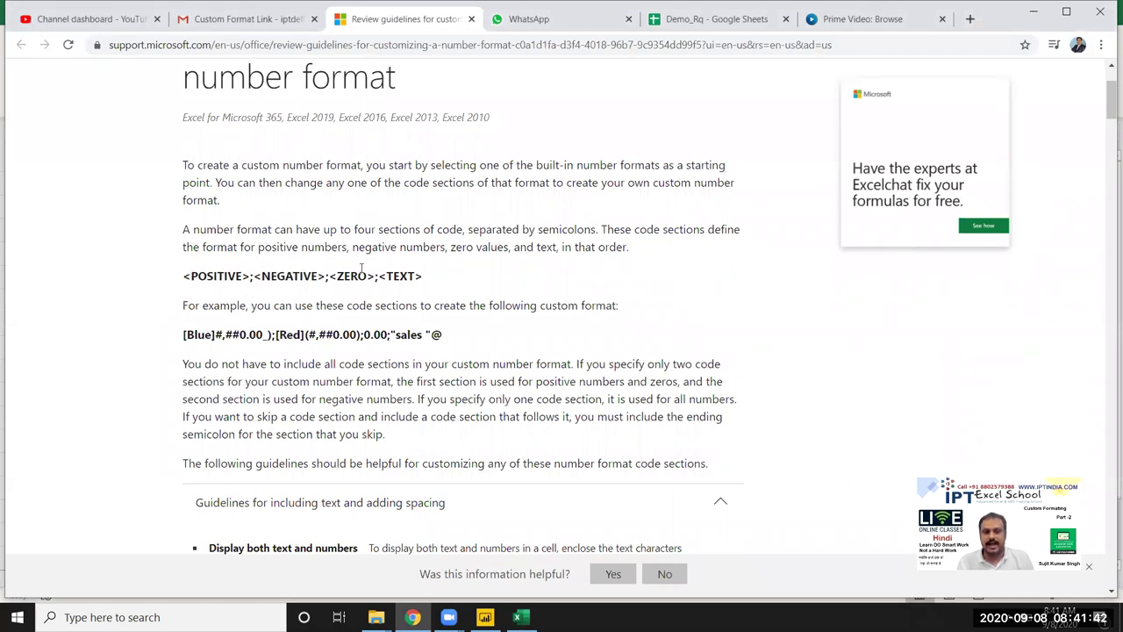
key("alt+Tab")
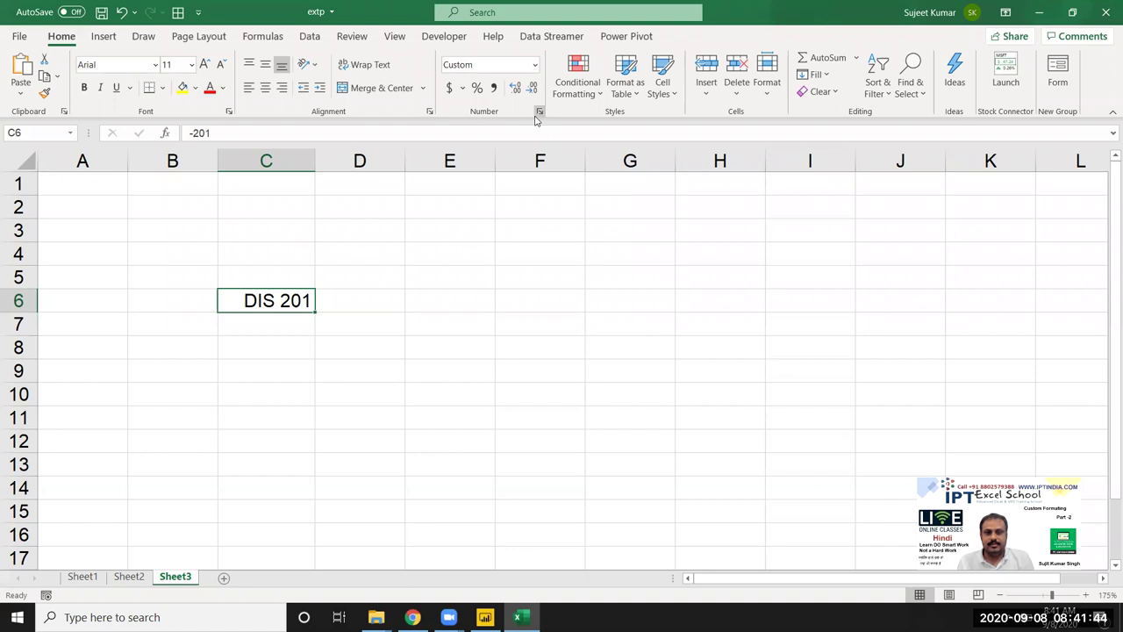
left_click(539, 112)
Append ; "Free" as the zero section and enter 0 in C6 to show Free
double_click(479, 250)
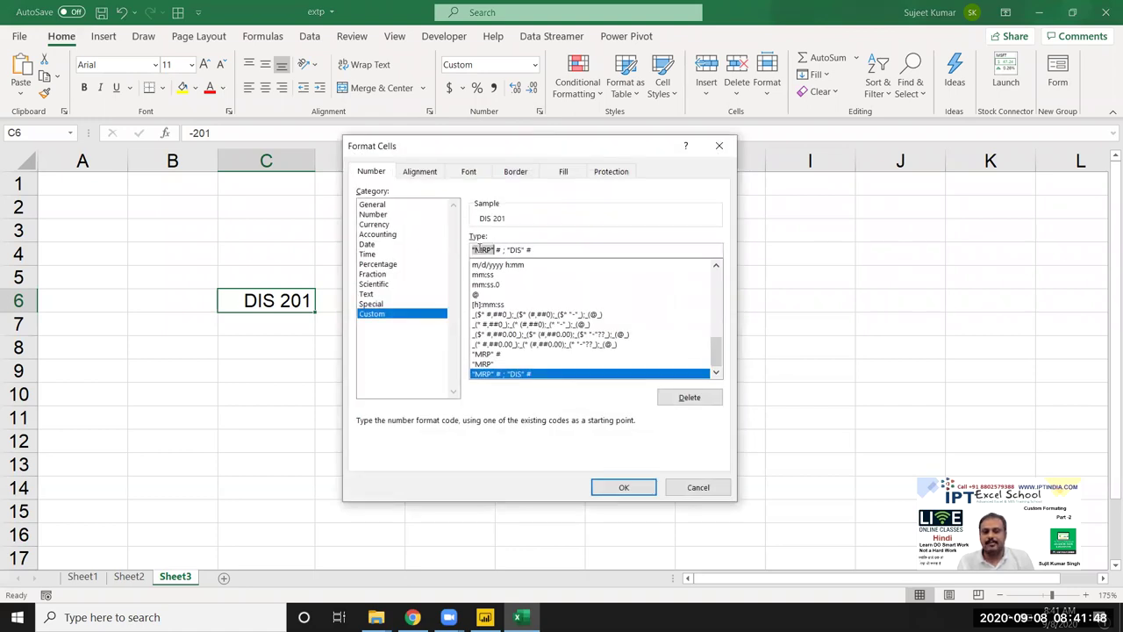
double_click(516, 251)
left_click(557, 249)
type(";")
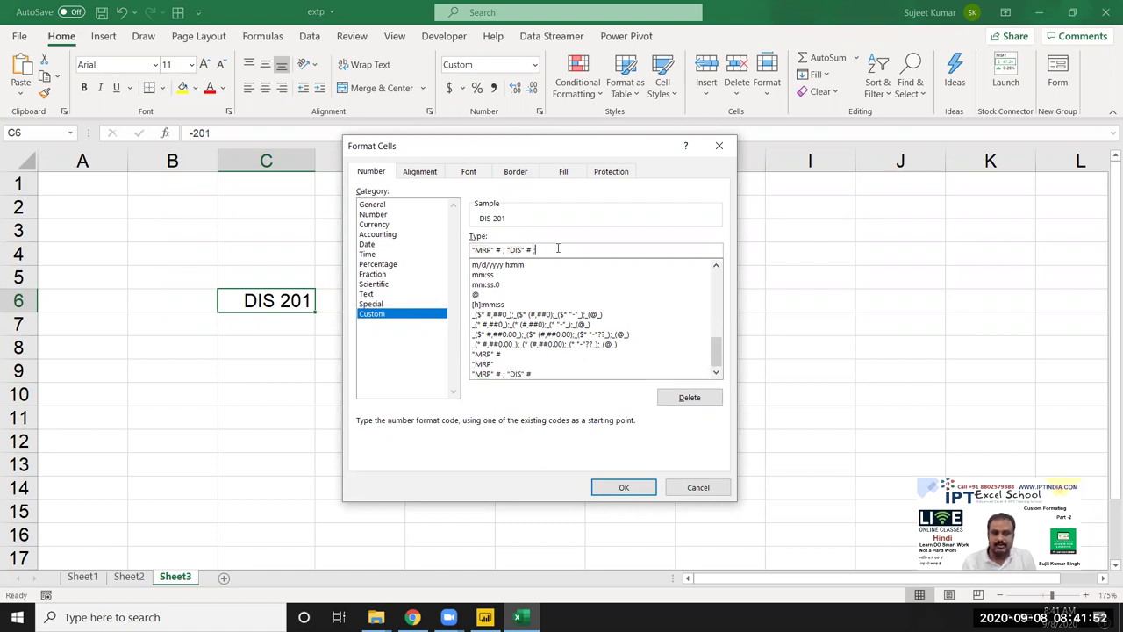
type(" \"Free")
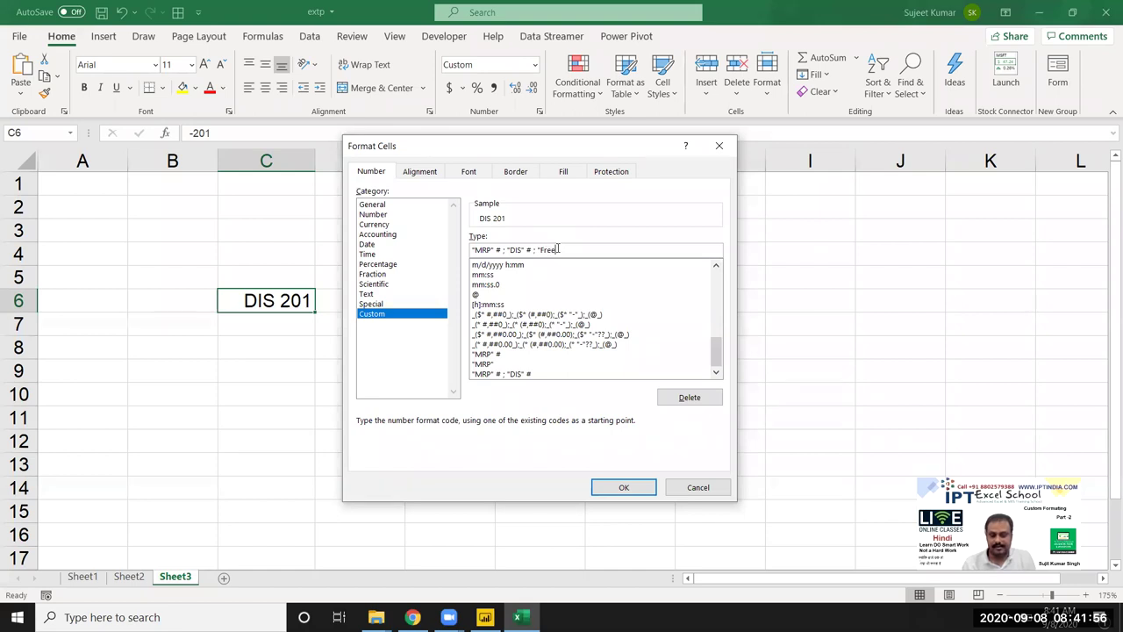
type("\"")
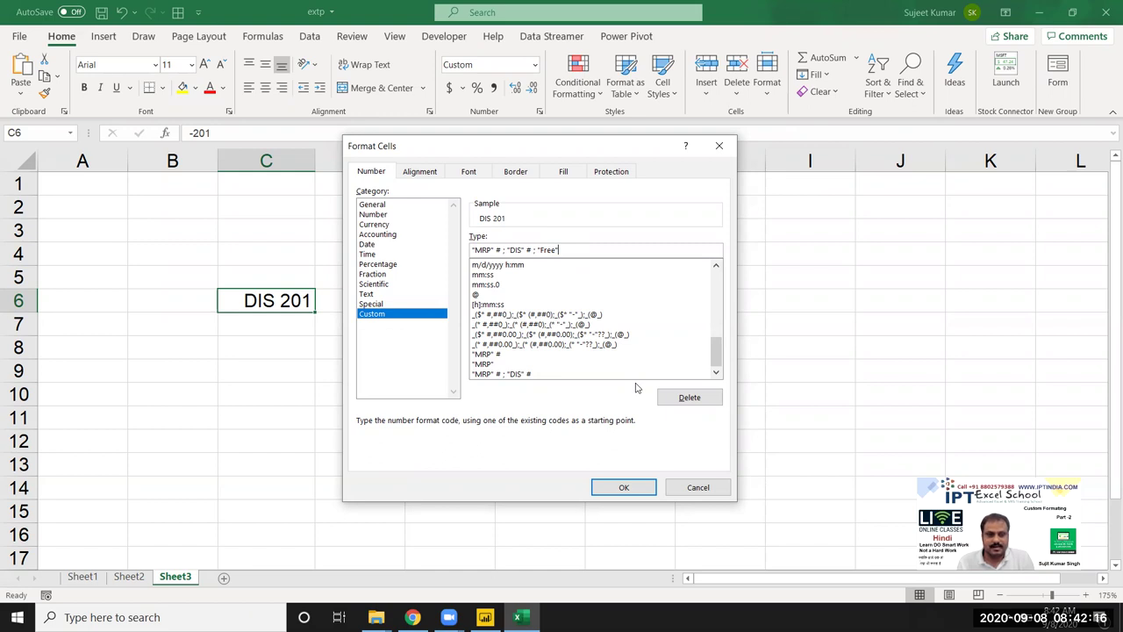
left_click(646, 488)
type("0")
key("Return")
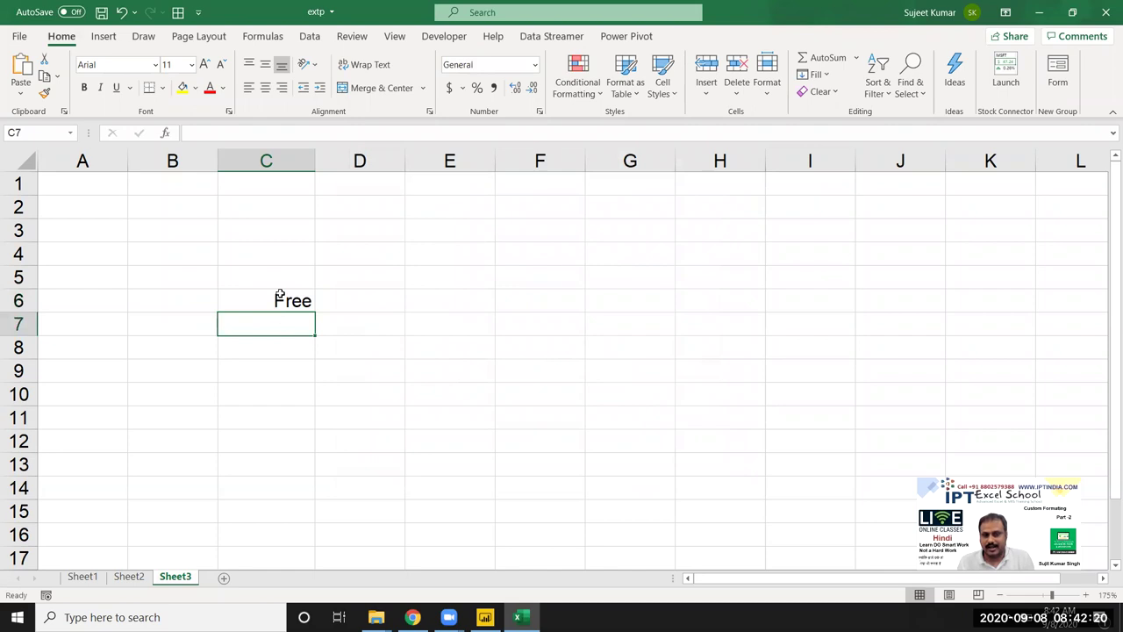
left_click(279, 296)
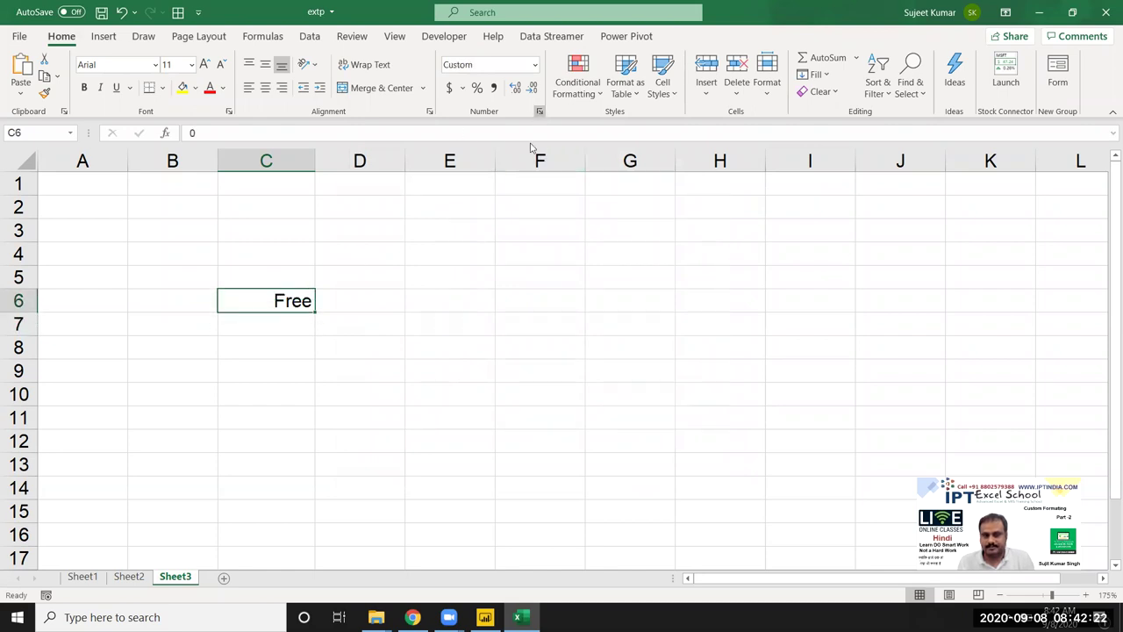
Add a "DNF" text section to C6's format and test it by entering sadas
left_click(540, 112)
type("; \"DIS\" # ; \"Free")
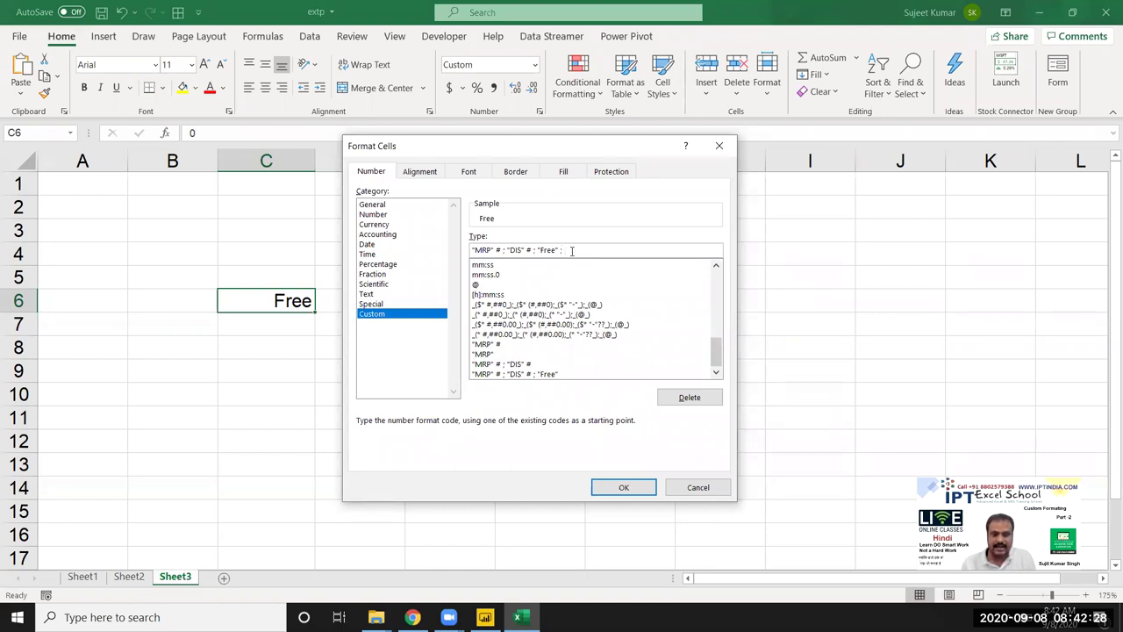
type("\"NF")
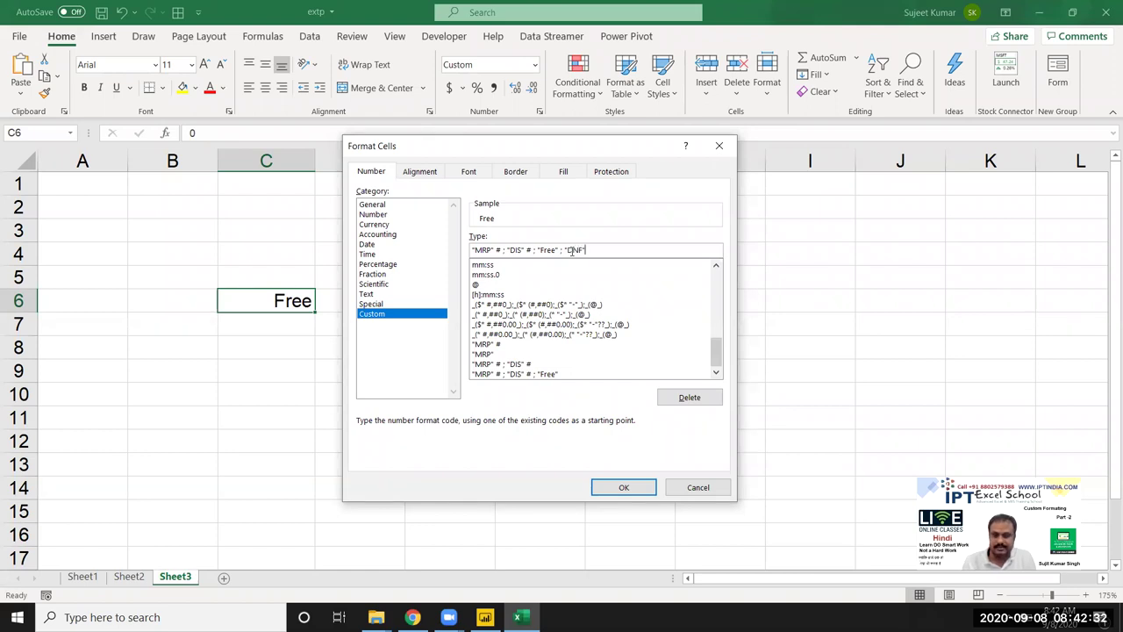
key("Return")
left_click(350, 372)
left_click(289, 303)
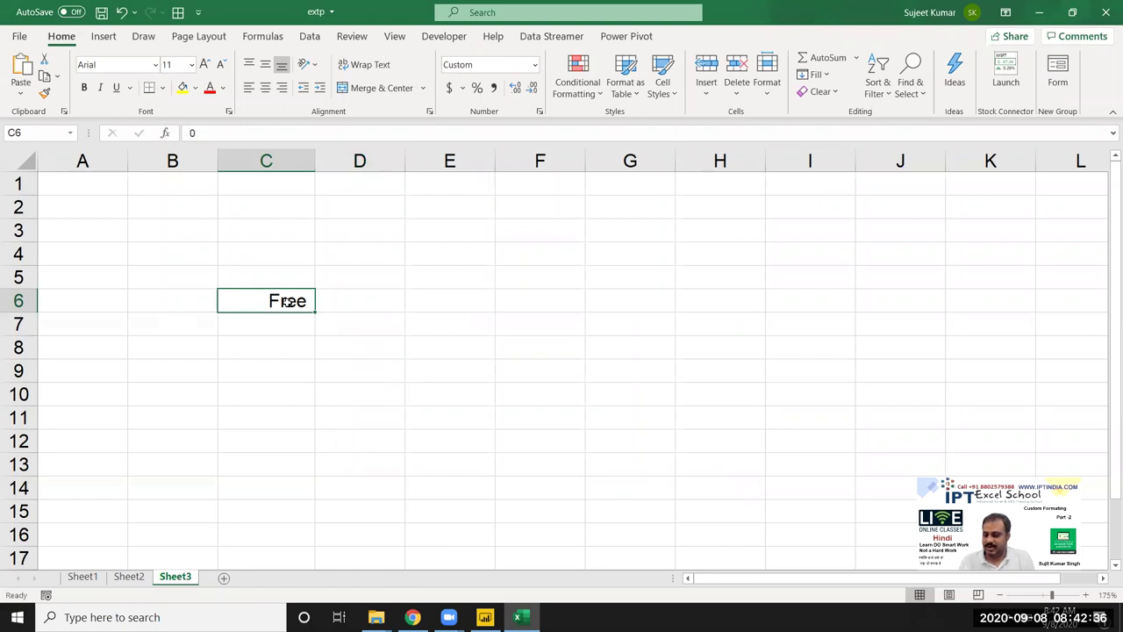
type("sadas")
key("Return")
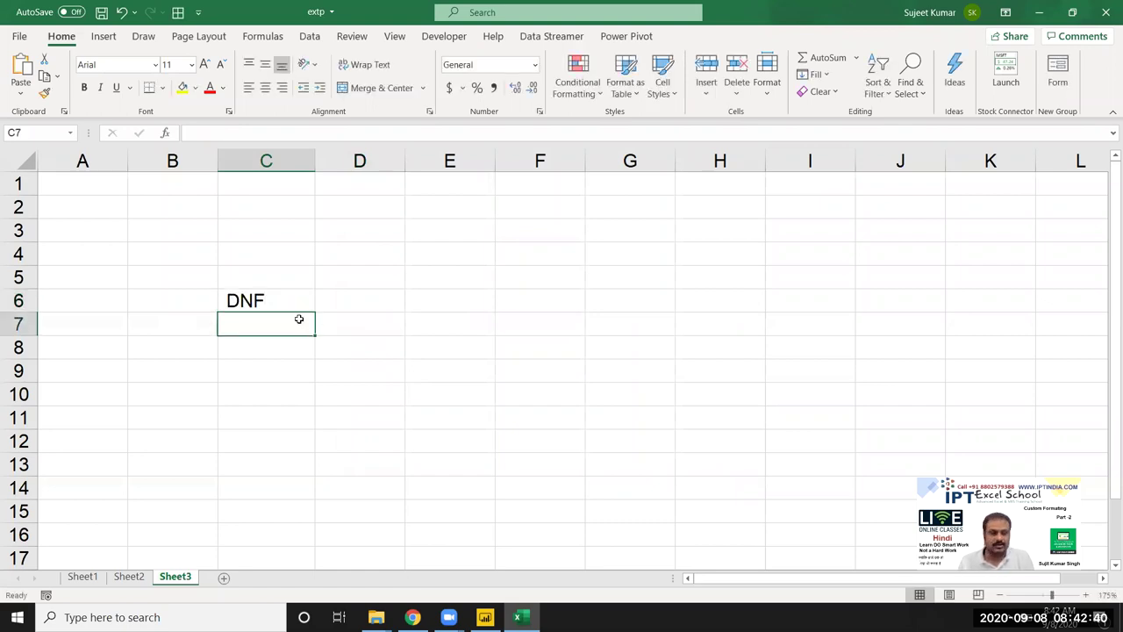
Add @ to the text section so C6 shows DNF sadas, then insert a new Sheet4
left_click(295, 307)
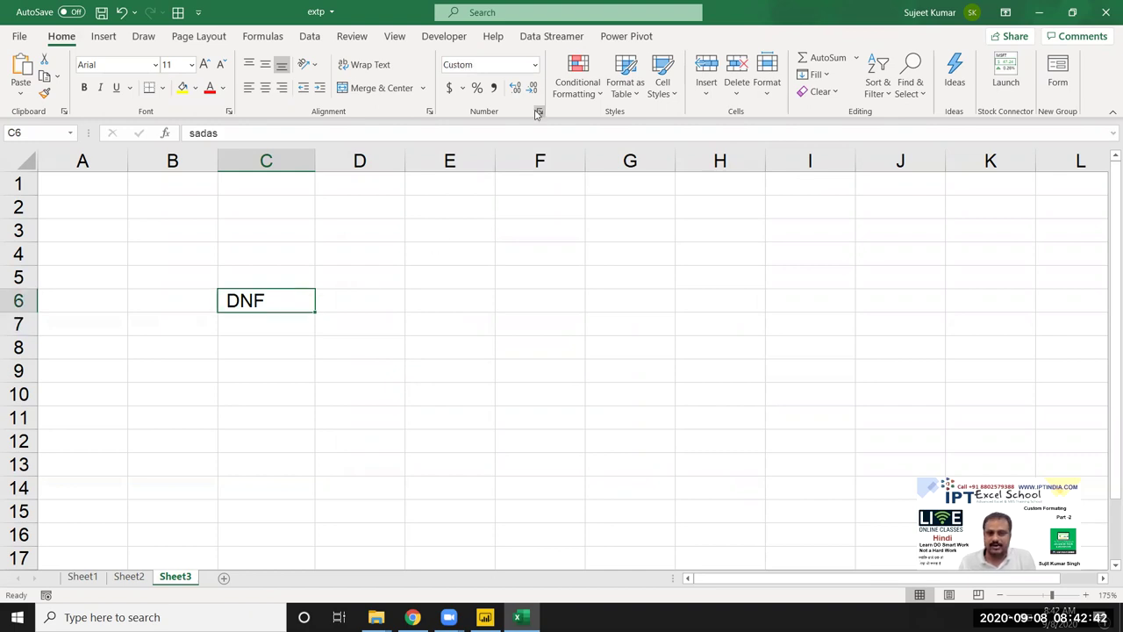
left_click(540, 112)
left_click(595, 249)
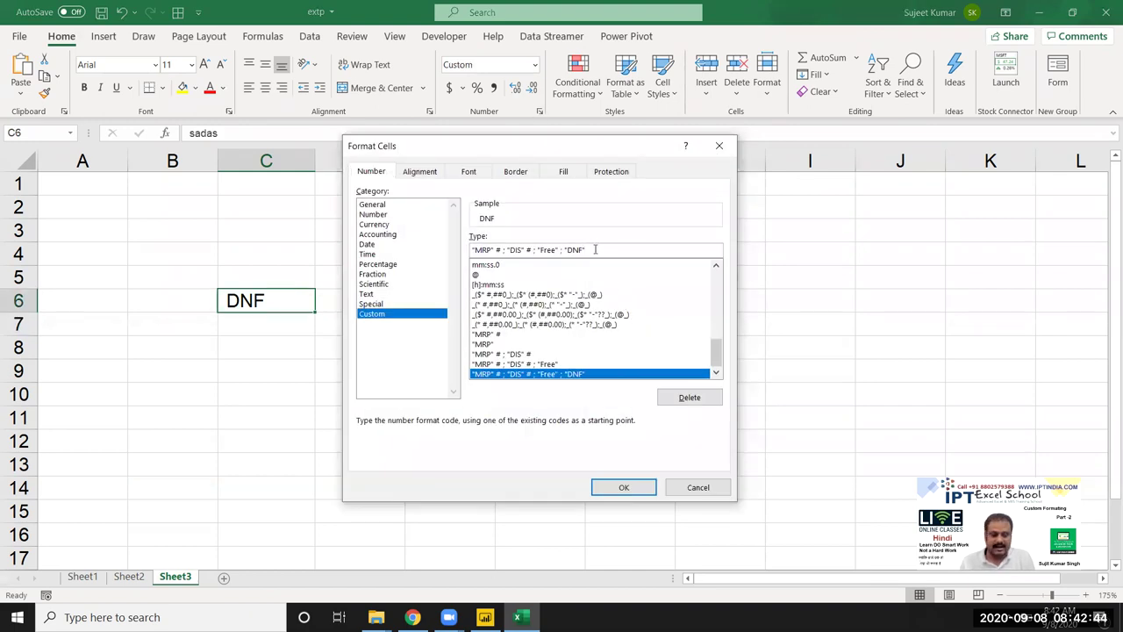
type("@")
key("Return")
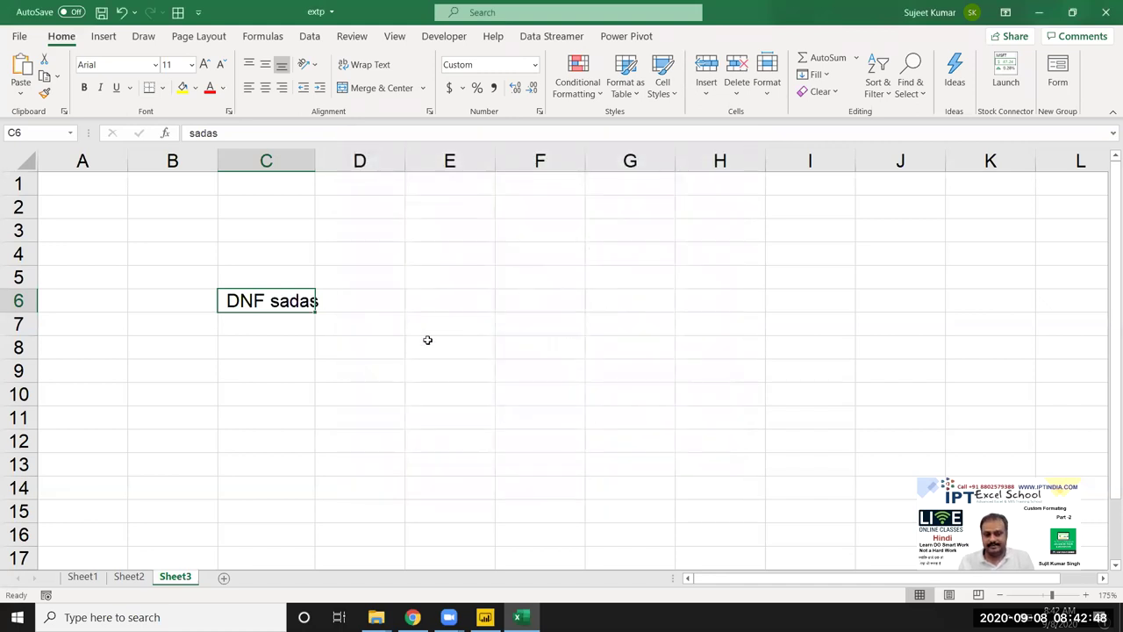
left_click(224, 578)
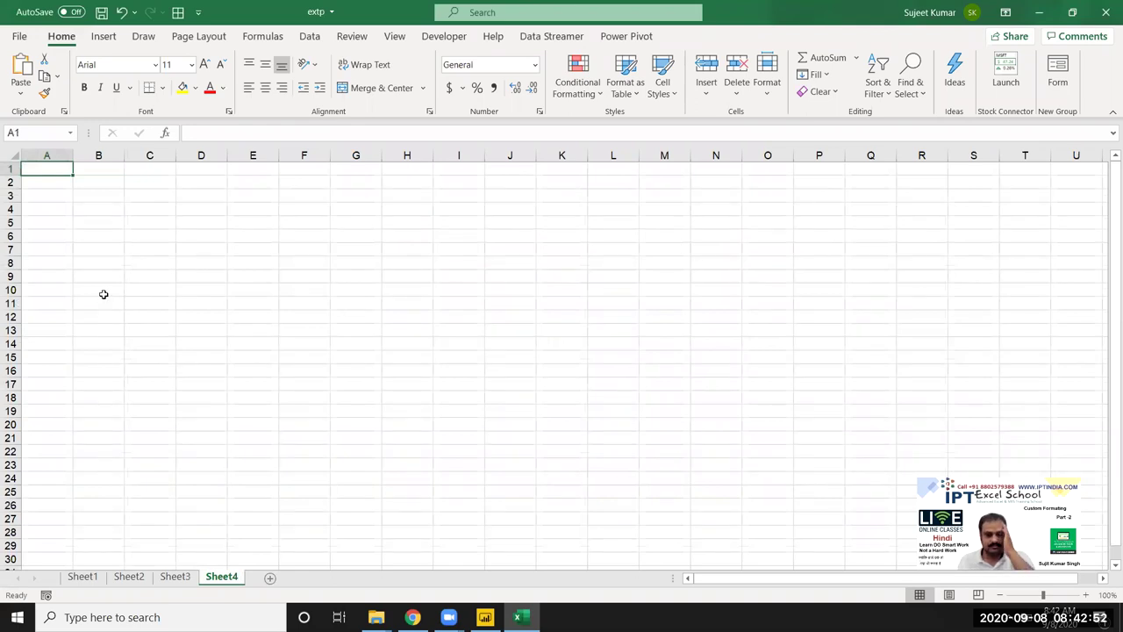
Enter a Name heading in A6 and fill a list of names down A7:A16
left_click(62, 240)
type("Name")
key("Return")
left_click(62, 243)
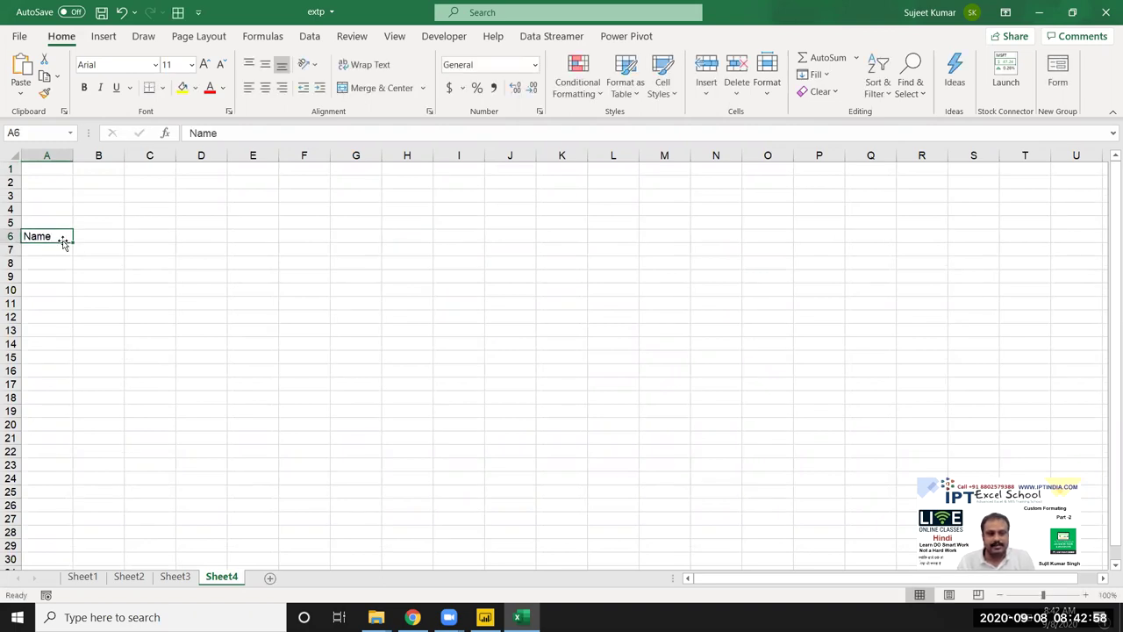
key("Return")
type("Puja")
left_click(59, 275)
left_click(60, 253)
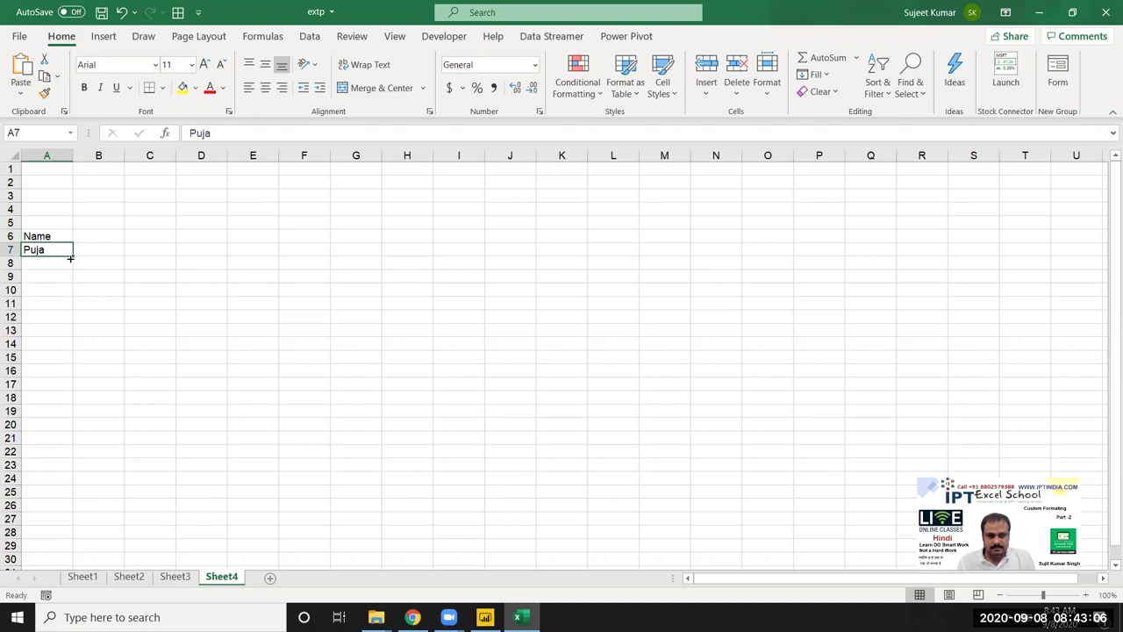
left_click_drag(70, 255, 70, 372)
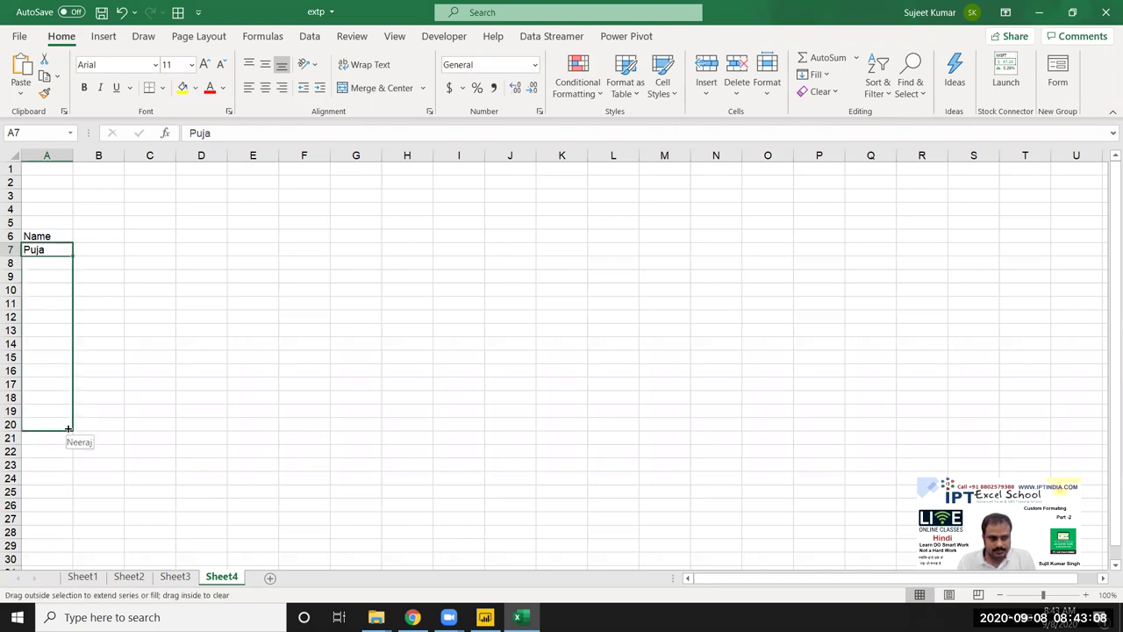
Enter 1-Sep in B6 and extend the date series across row 6 to column T
left_click(99, 237)
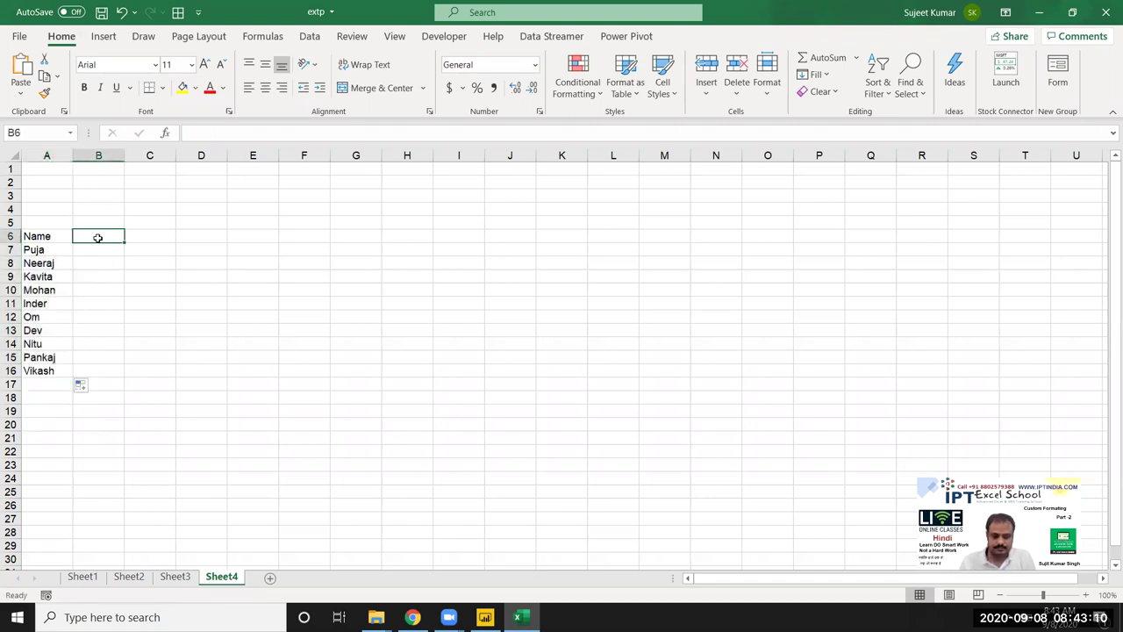
type("7/")
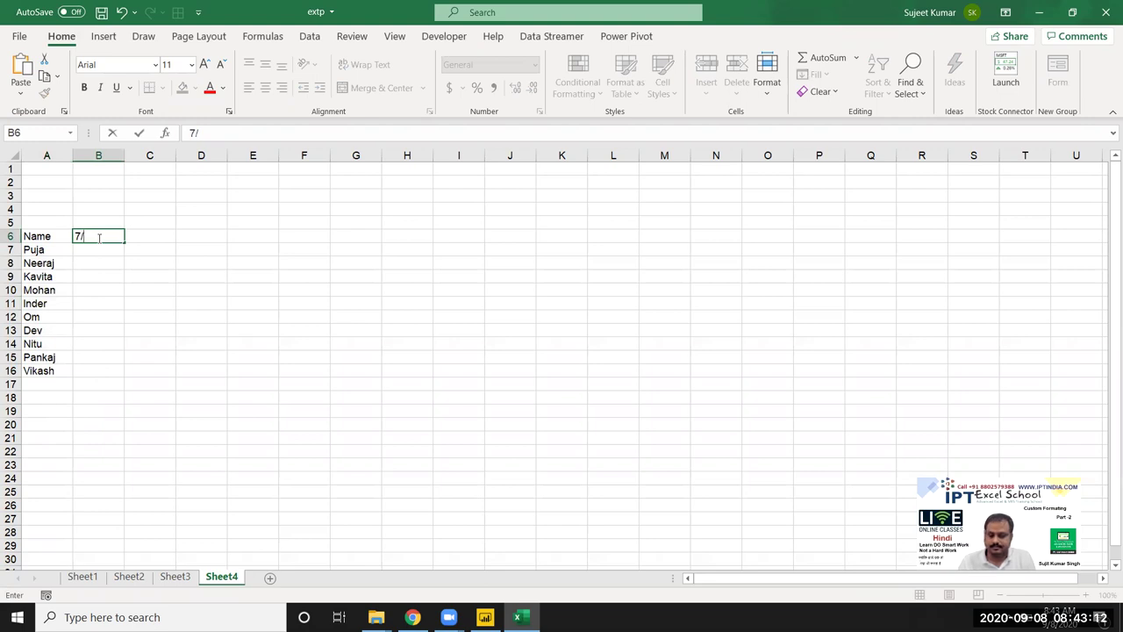
key("Escape")
type("9/1")
key("Return")
left_click(98, 237)
left_click_drag(124, 242, 1060, 301)
Enter =RANDBETWEEN(0,9) in B7, fill it across B7:T16, and copy the grid
left_click(94, 250)
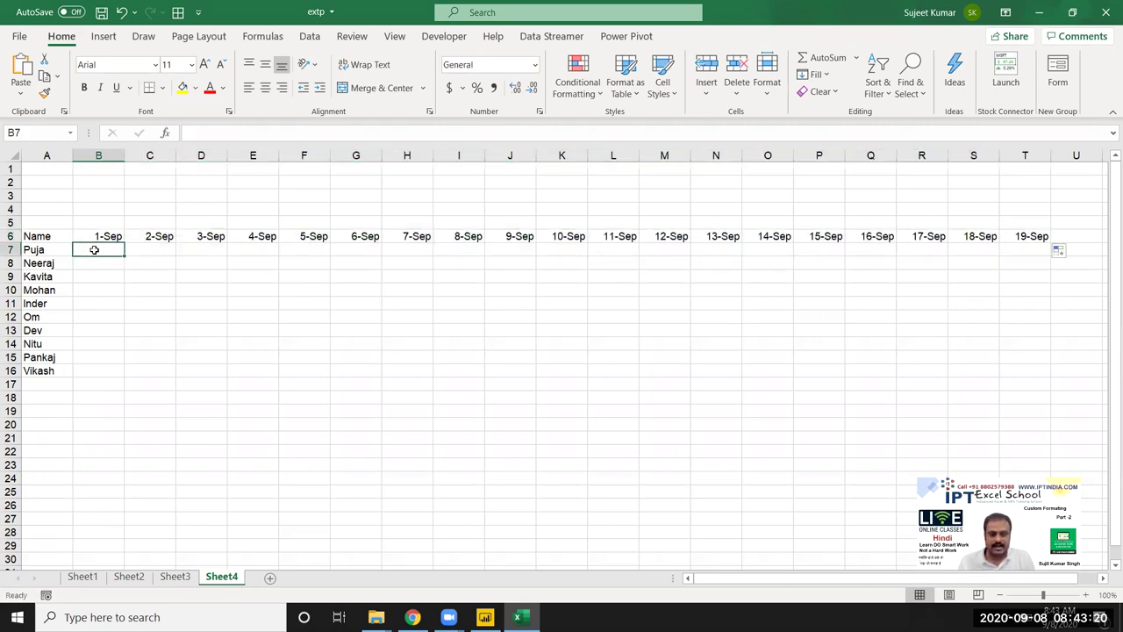
type("=ra")
key("Down")
key("Down")
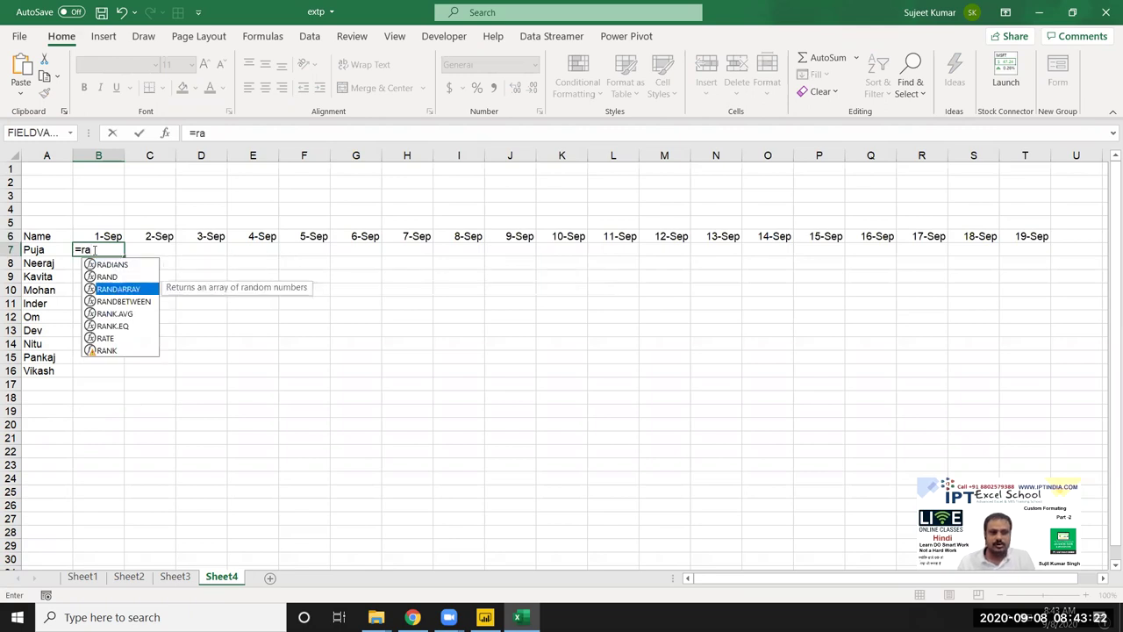
key("Down")
key("Tab")
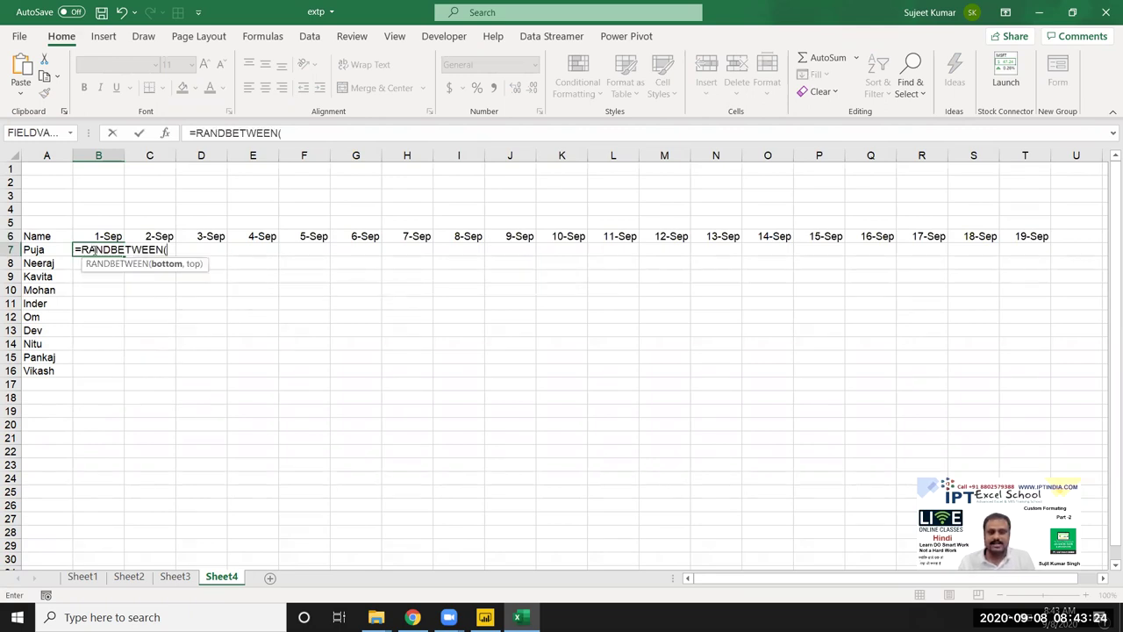
type("0,9")
left_click(181, 332)
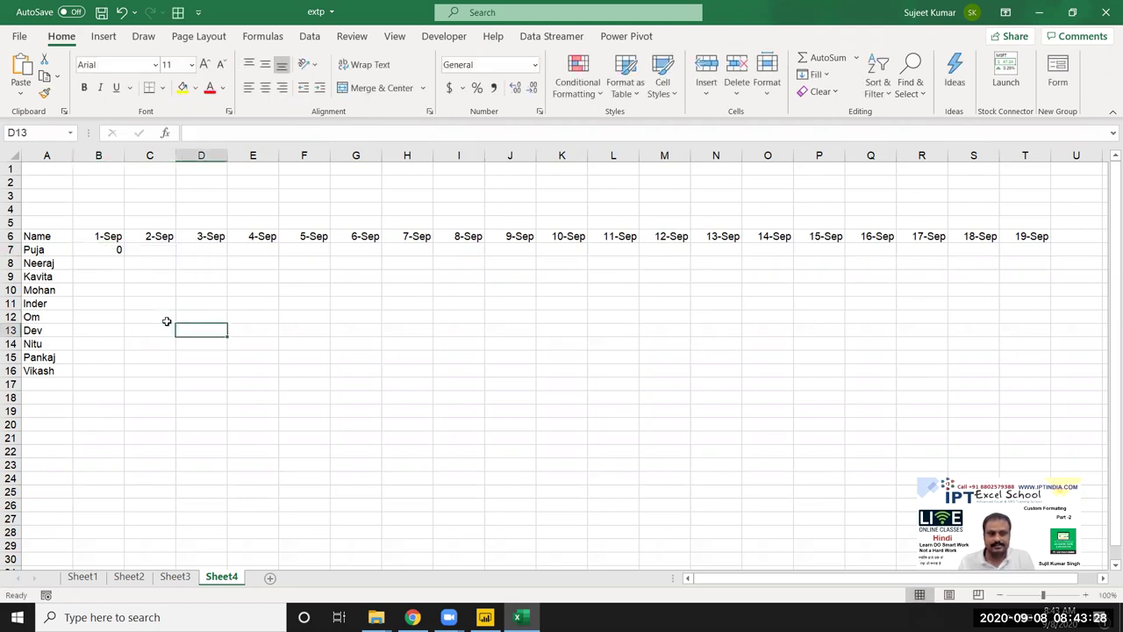
mouse_move(113, 252)
left_mouse_down()
mouse_move(1010, 386)
mouse_move(997, 368)
left_mouse_up()
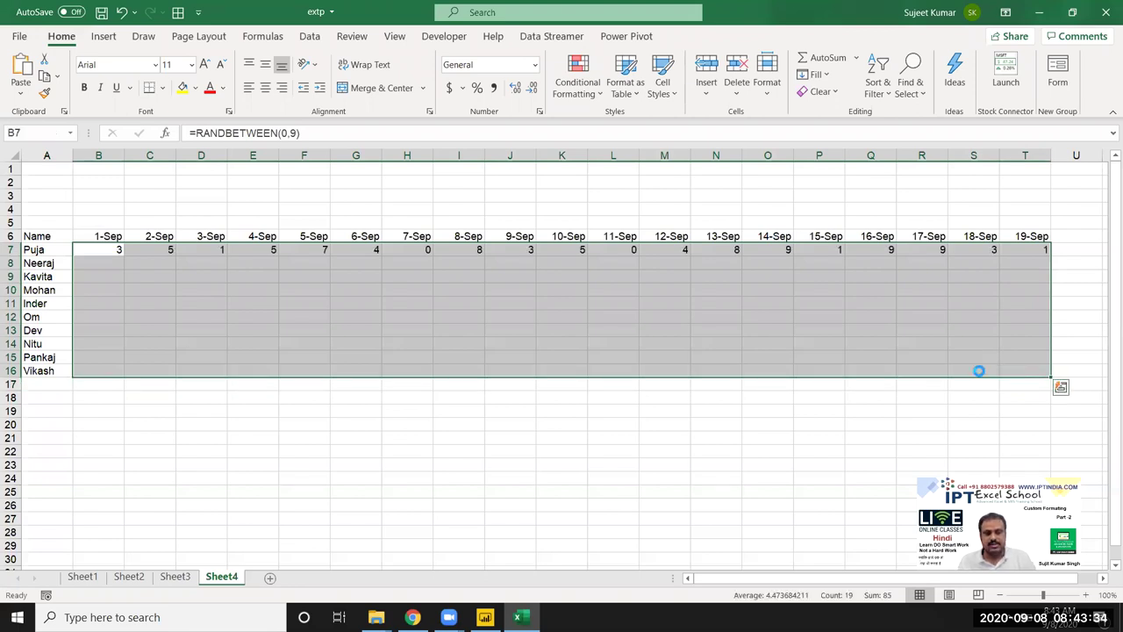
key("ctrl+c")
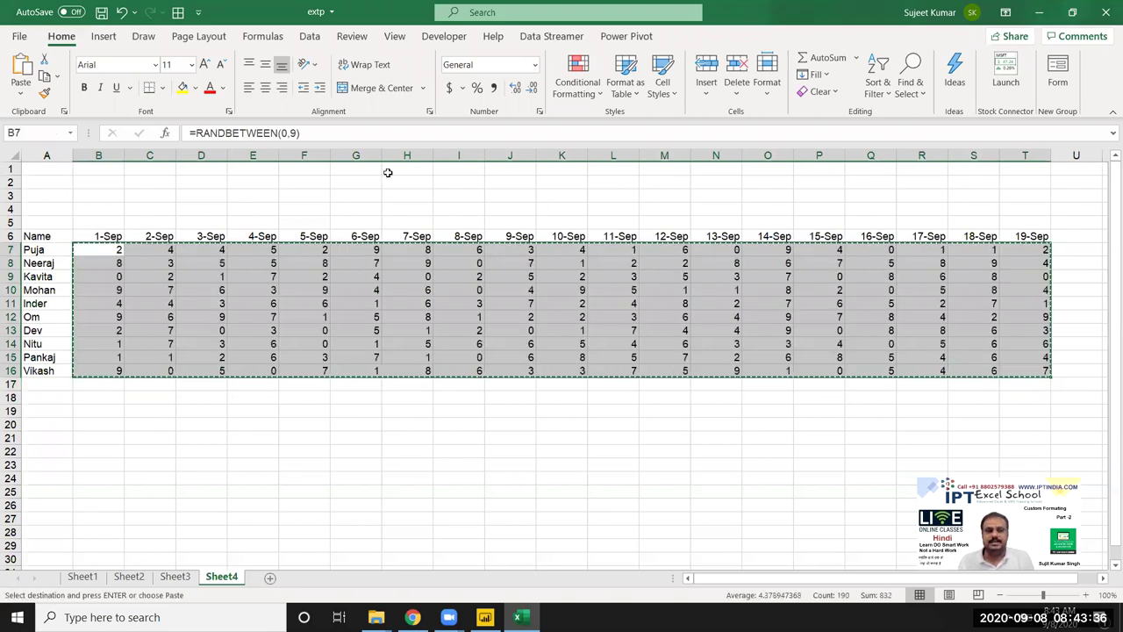
Paste B7:T16 back over itself as values, confirm the cells hold plain numbers, and reselect the grid
left_click(20, 95)
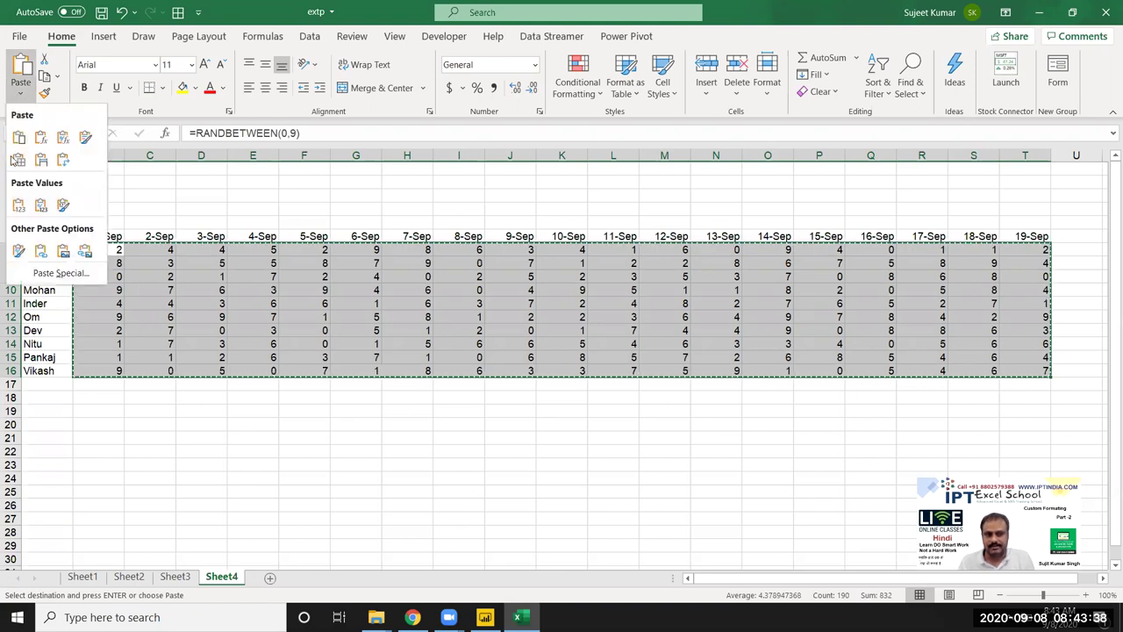
left_click(15, 207)
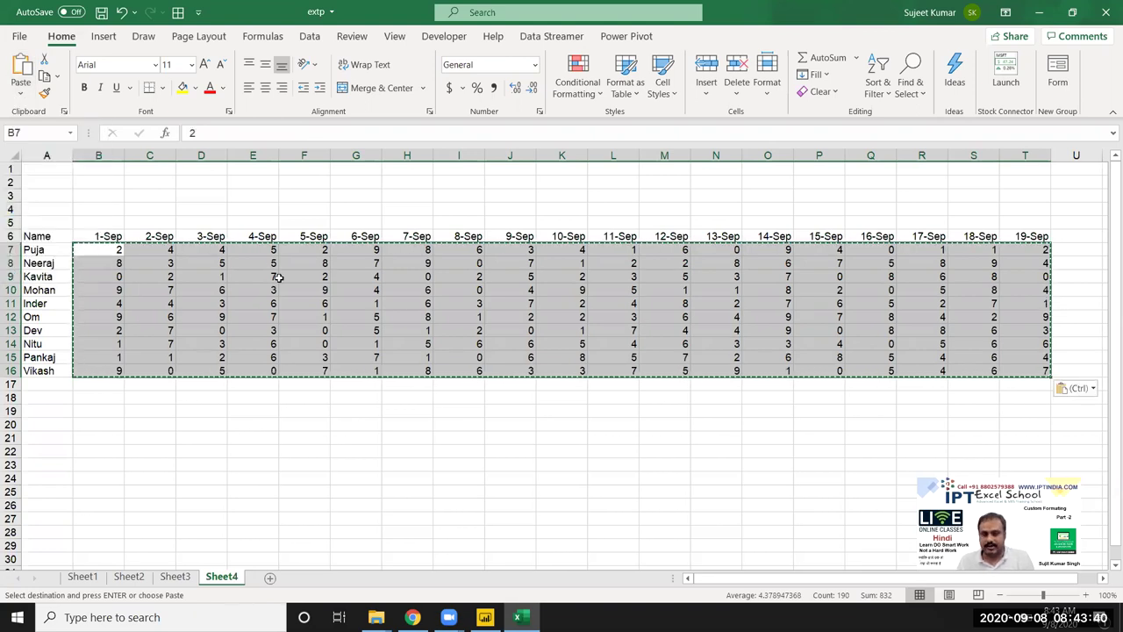
left_click(281, 279)
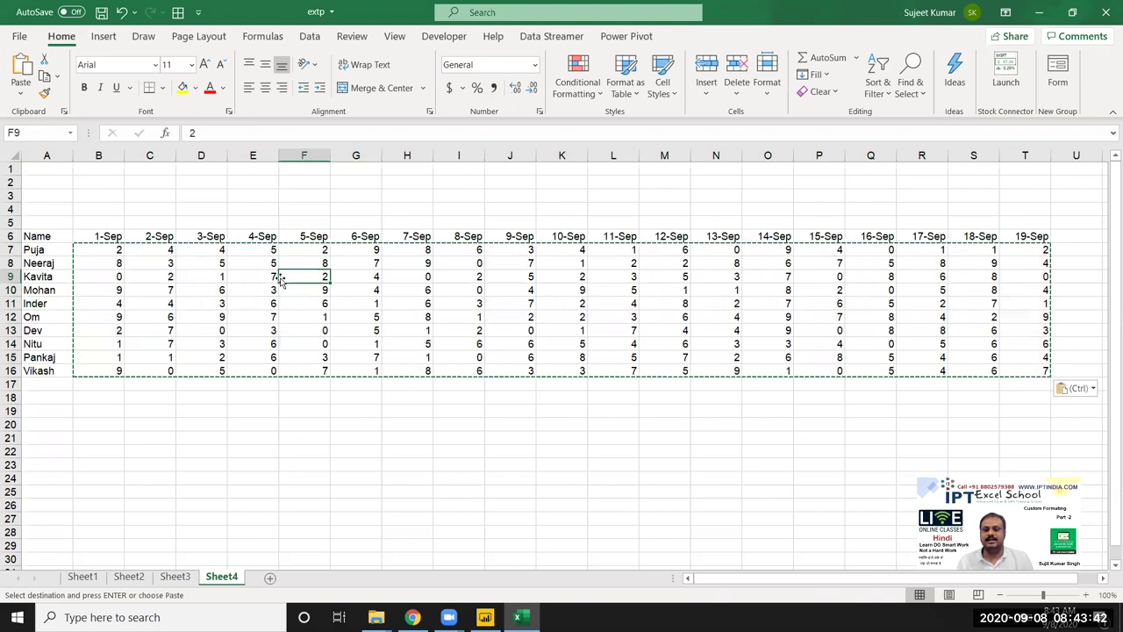
left_click(106, 261)
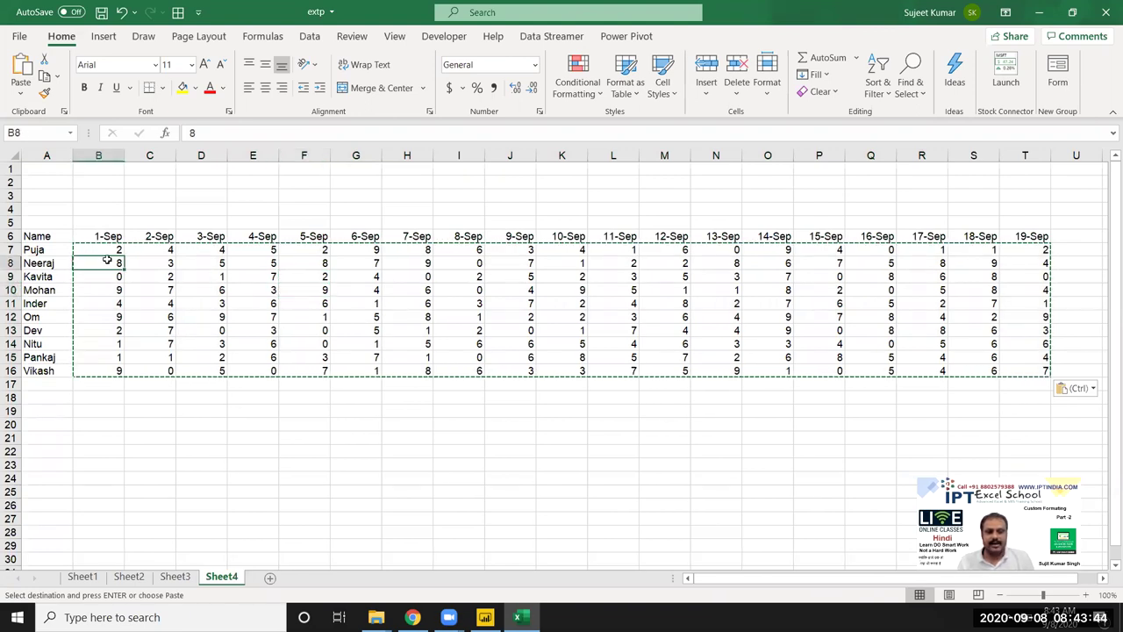
left_click(114, 275)
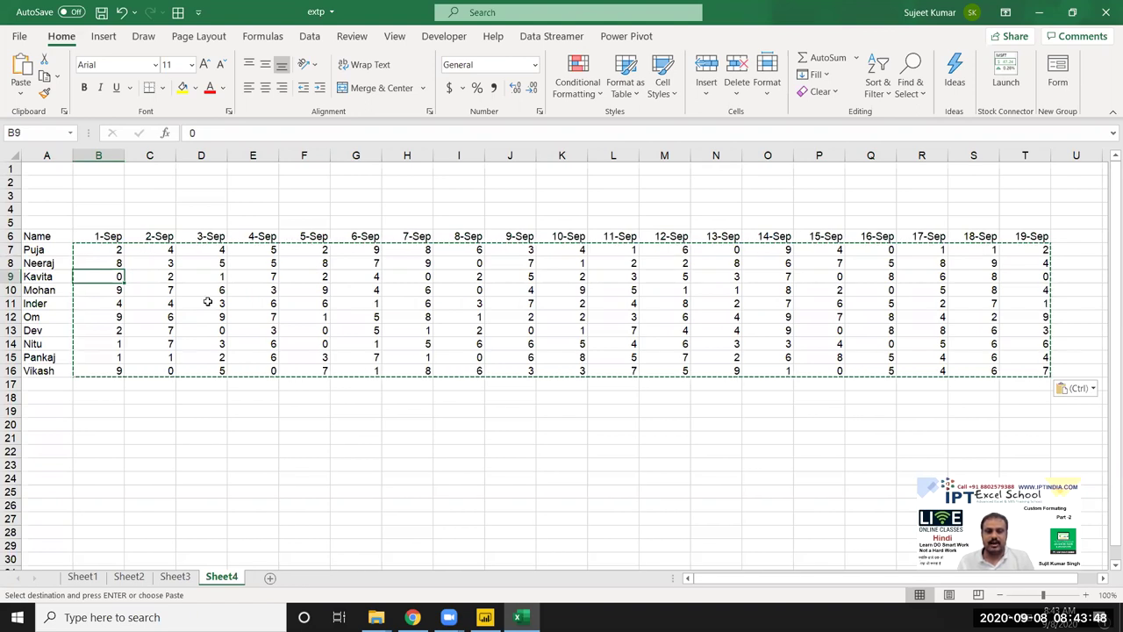
key("Escape")
left_click_drag(110, 253, 1019, 370)
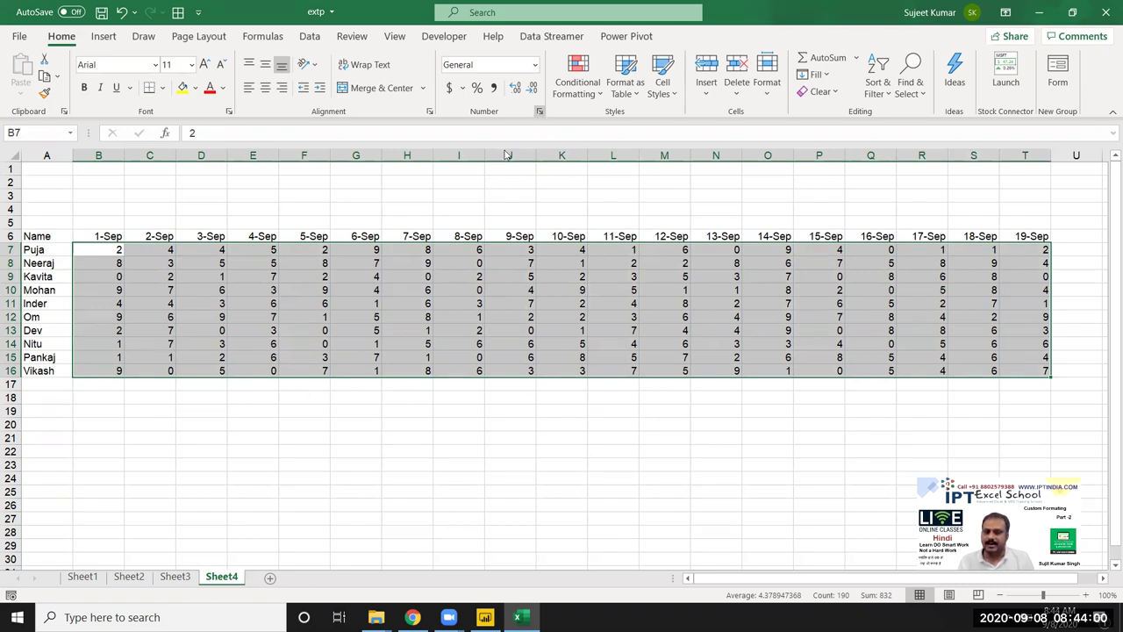
Apply the custom number format "P";;"A" to B7:T16 so nonzero numbers show P and zeros show A
left_click(539, 112)
left_click(373, 314)
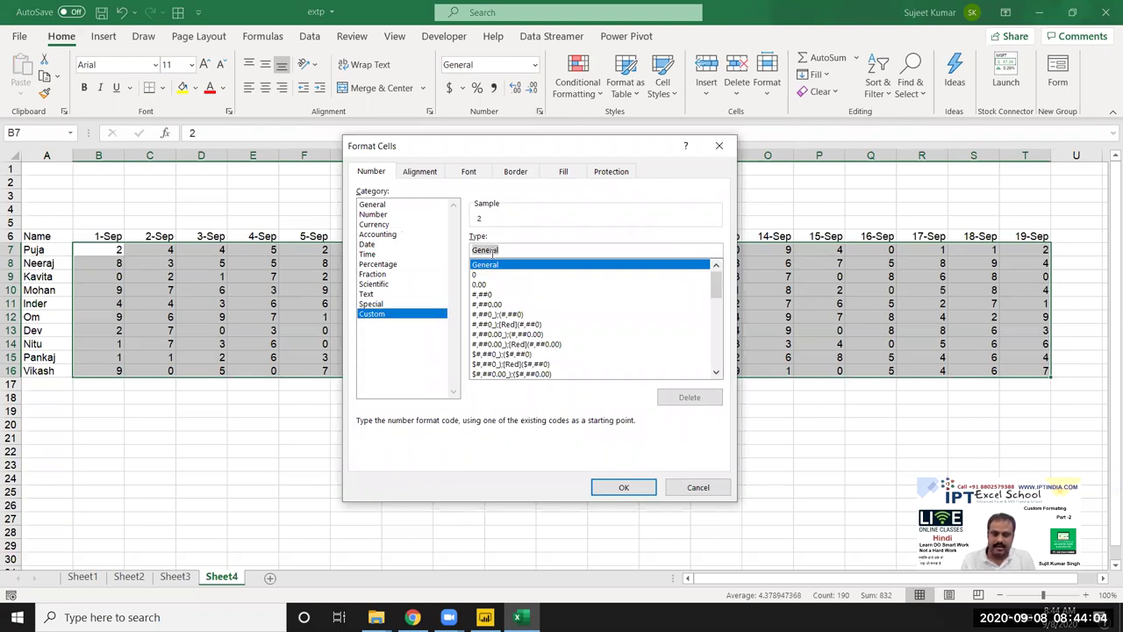
double_click(498, 250)
type("\"P\"")
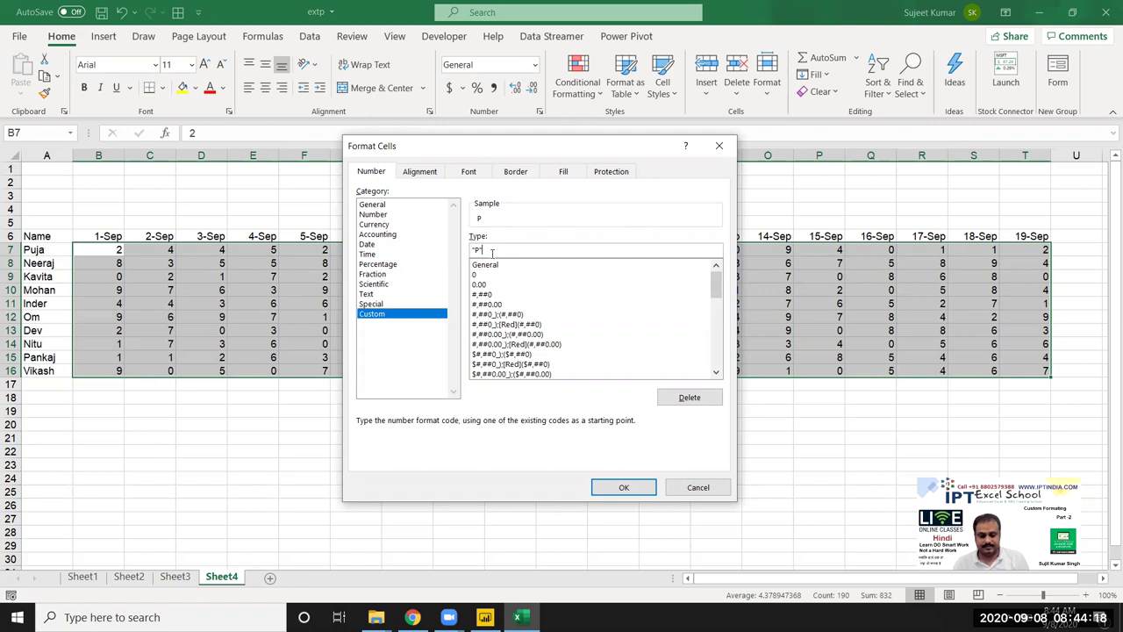
type(";")
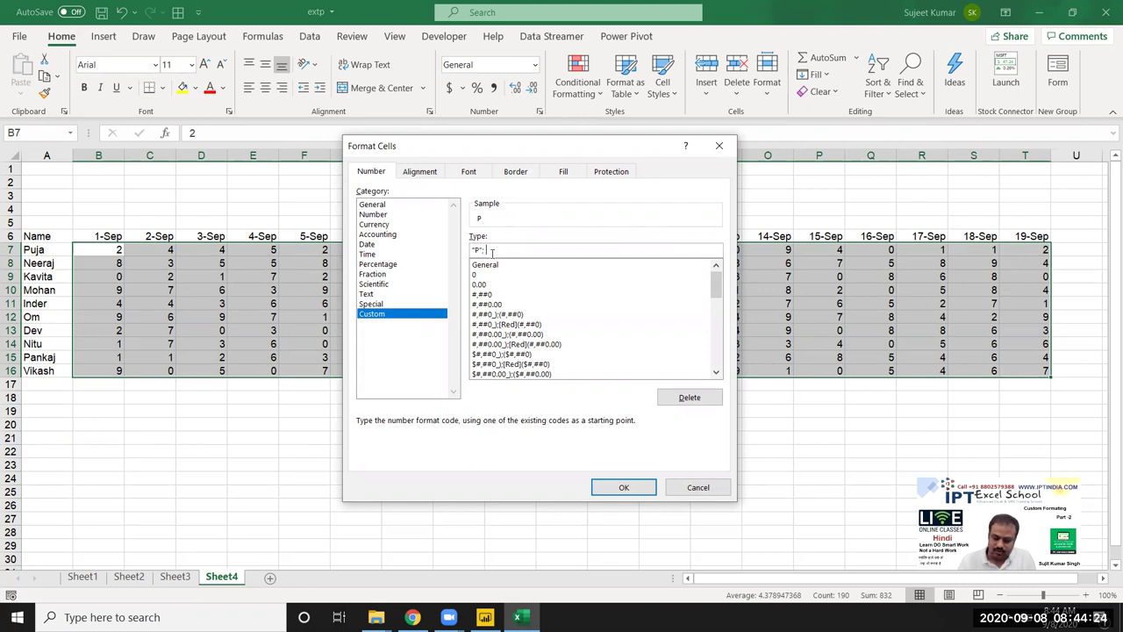
type(";")
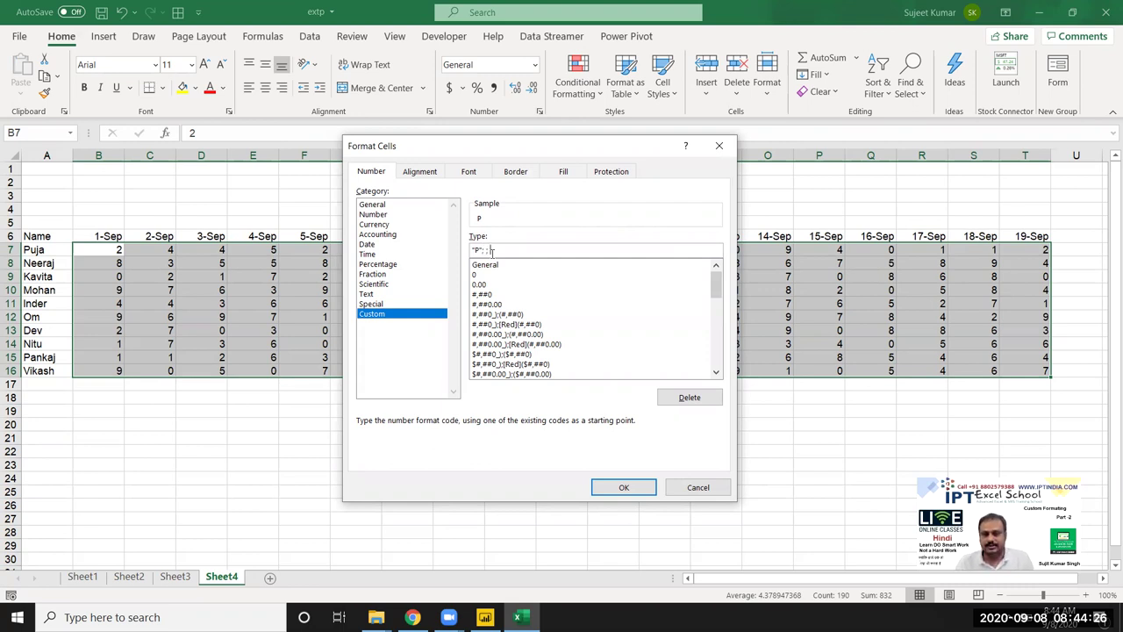
type("\"A\"")
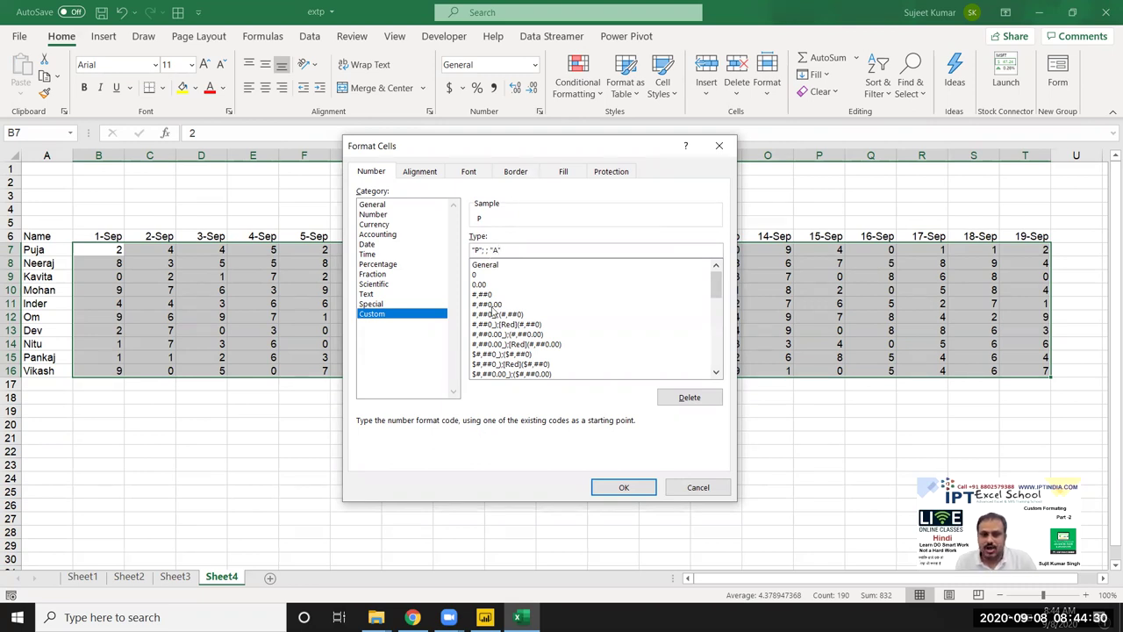
double_click(479, 250)
type(";")
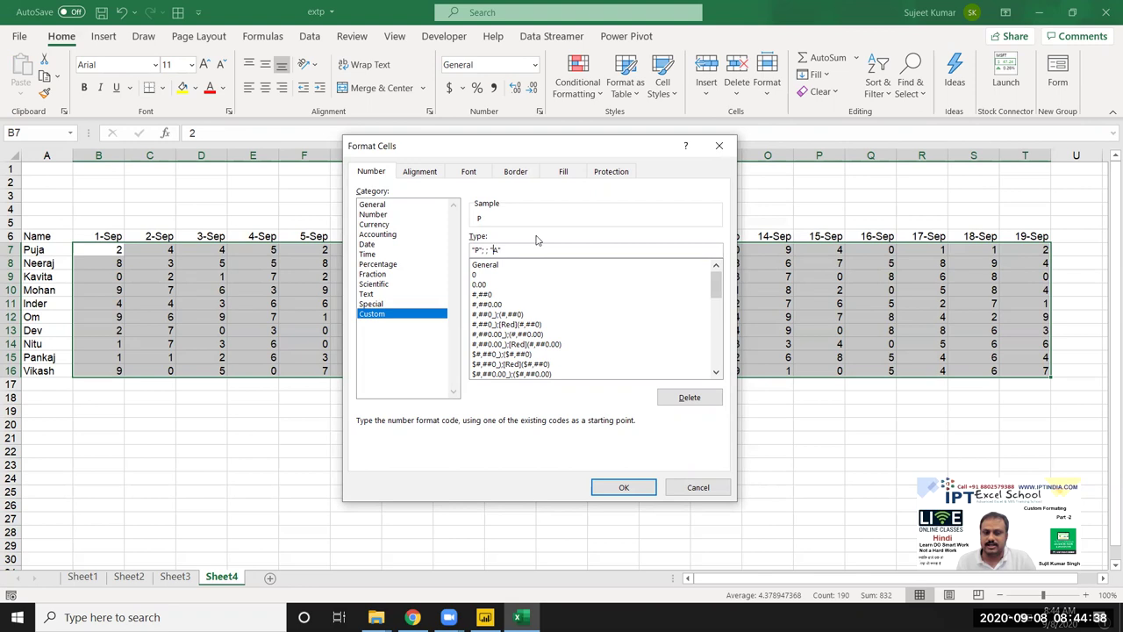
left_click(611, 490)
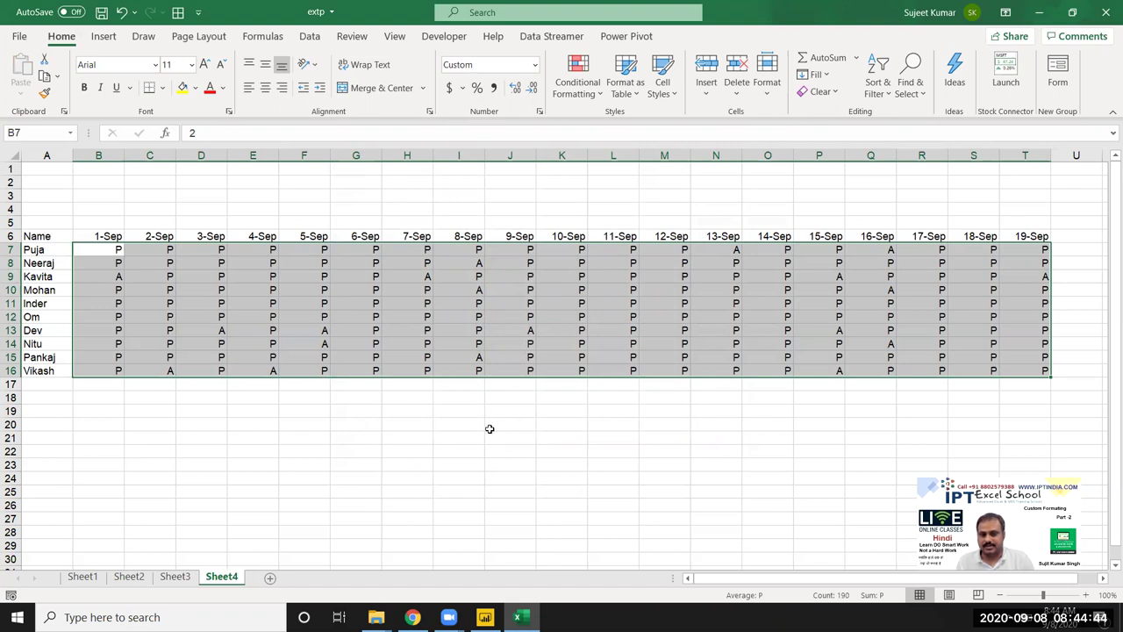
Highlight the <POSITIVE>;<NEGATIVE>;<ZERO>;<TEXT> section pattern on the Microsoft help page, then return to Excel
left_click(413, 617)
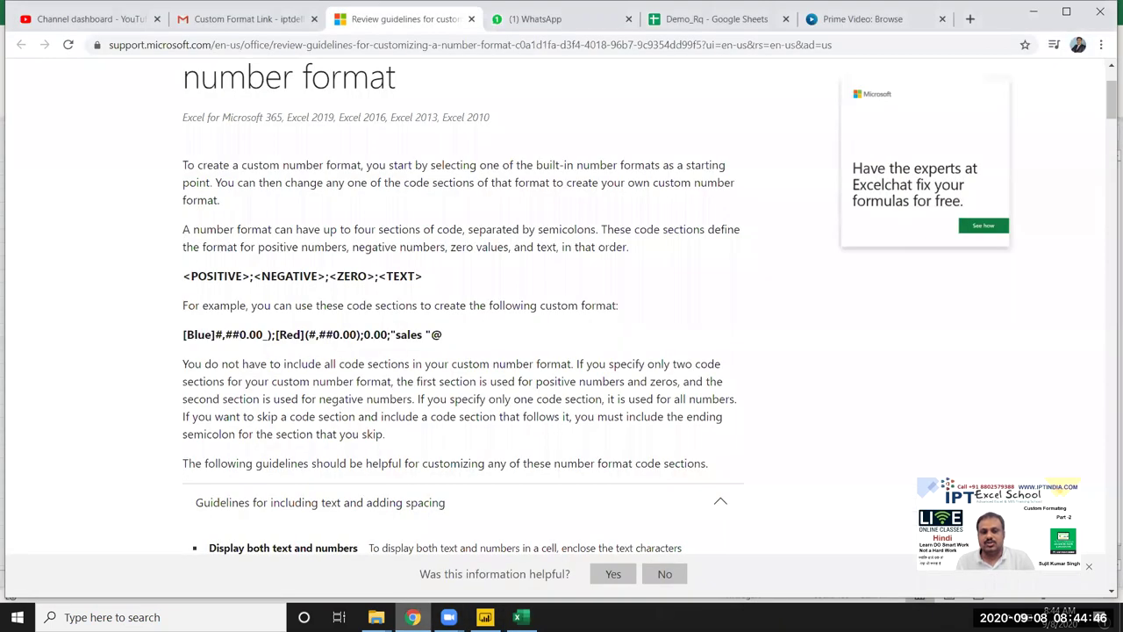
left_click_drag(184, 277, 442, 280)
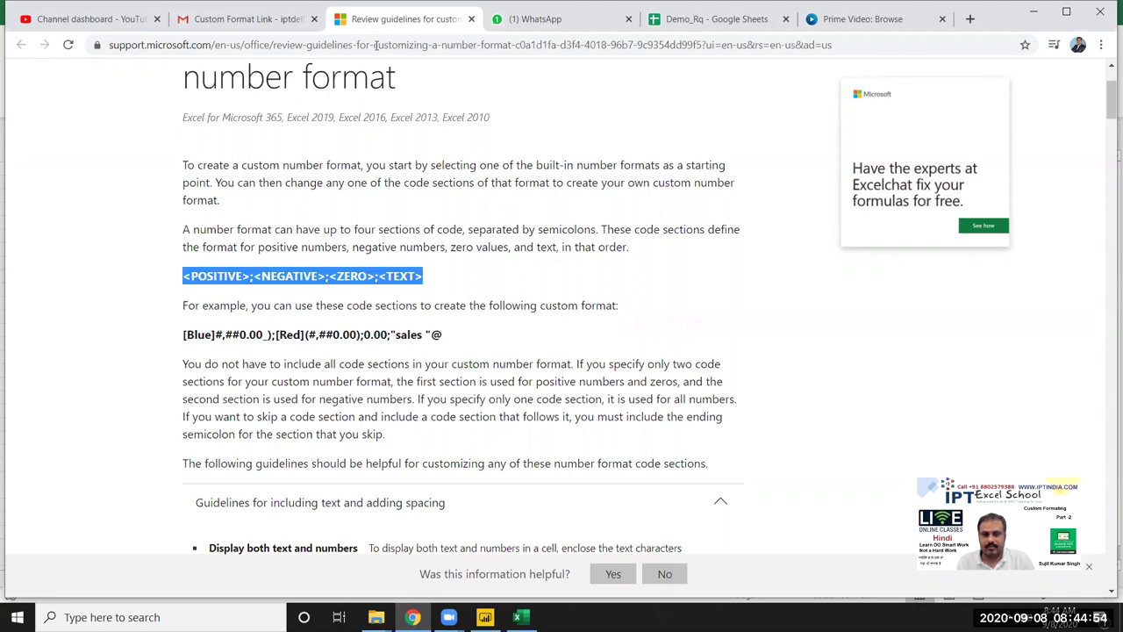
key("alt+Tab")
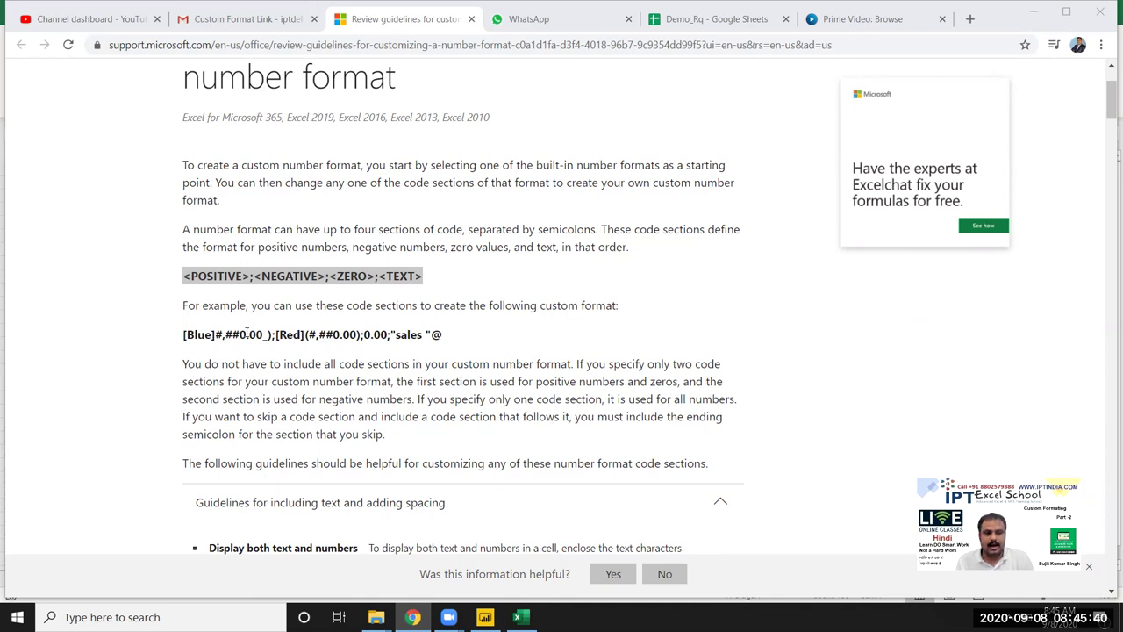
key("alt+Tab")
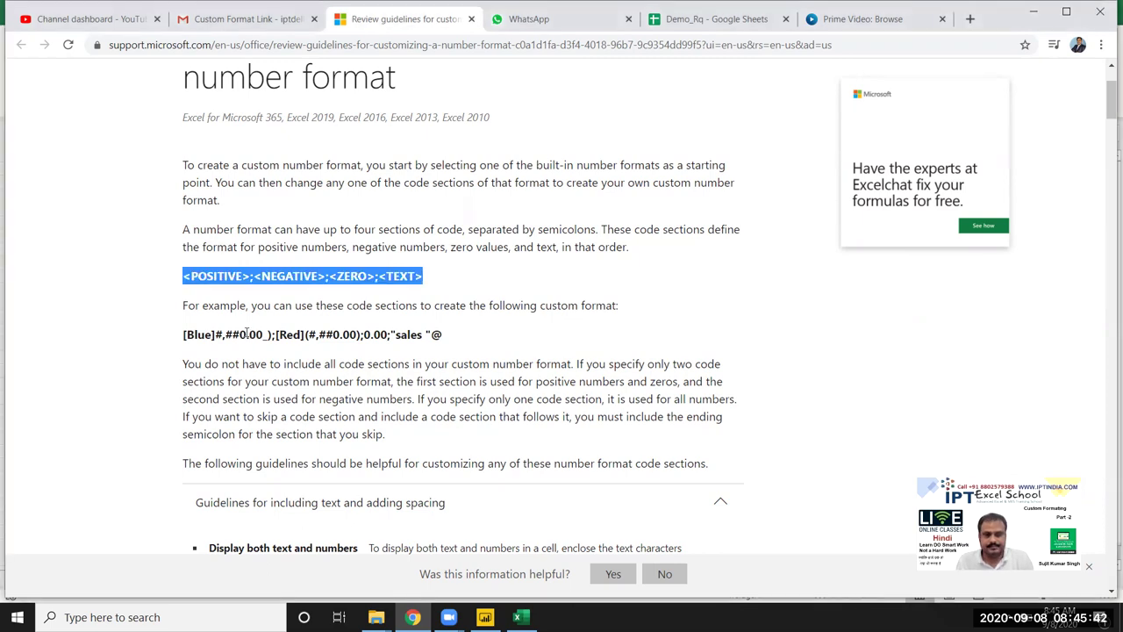
key("alt+Tab")
key("alt+Tab")
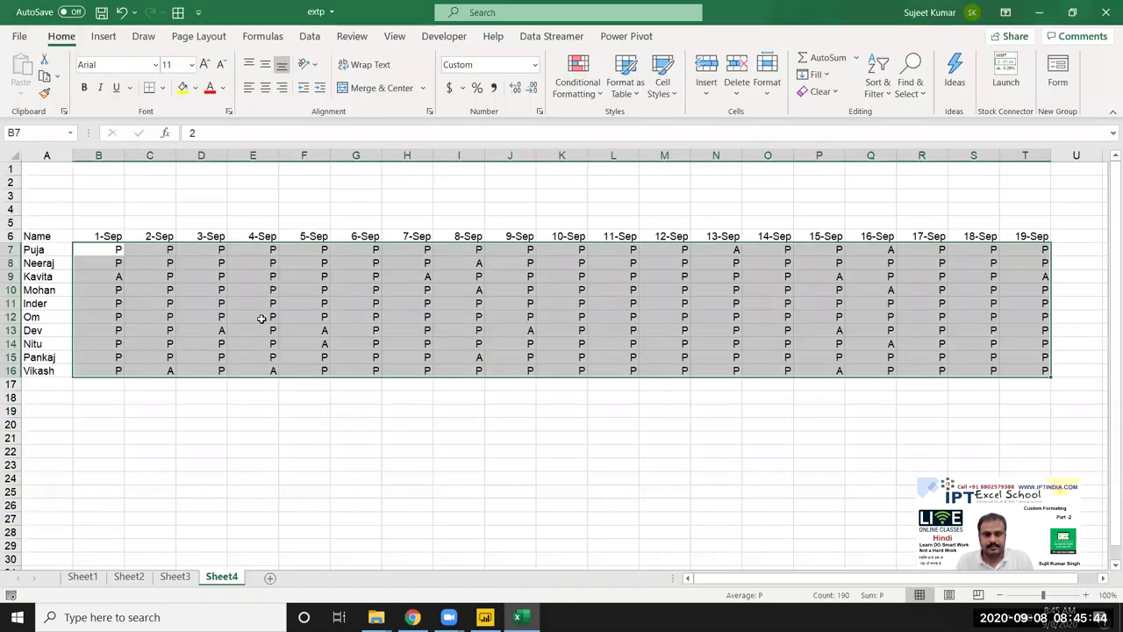
Change the grid's format to "P";;[RED]"A" so A marks turn red, then check a few cells
left_click(540, 112)
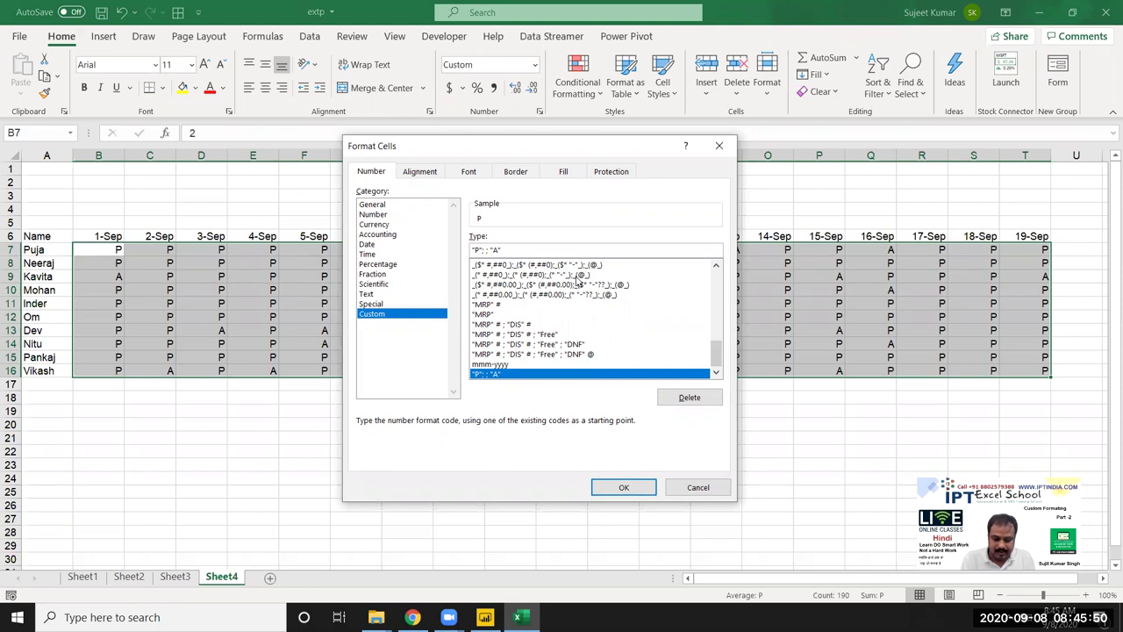
left_click(492, 250)
type("[RED]]")
left_click(624, 488)
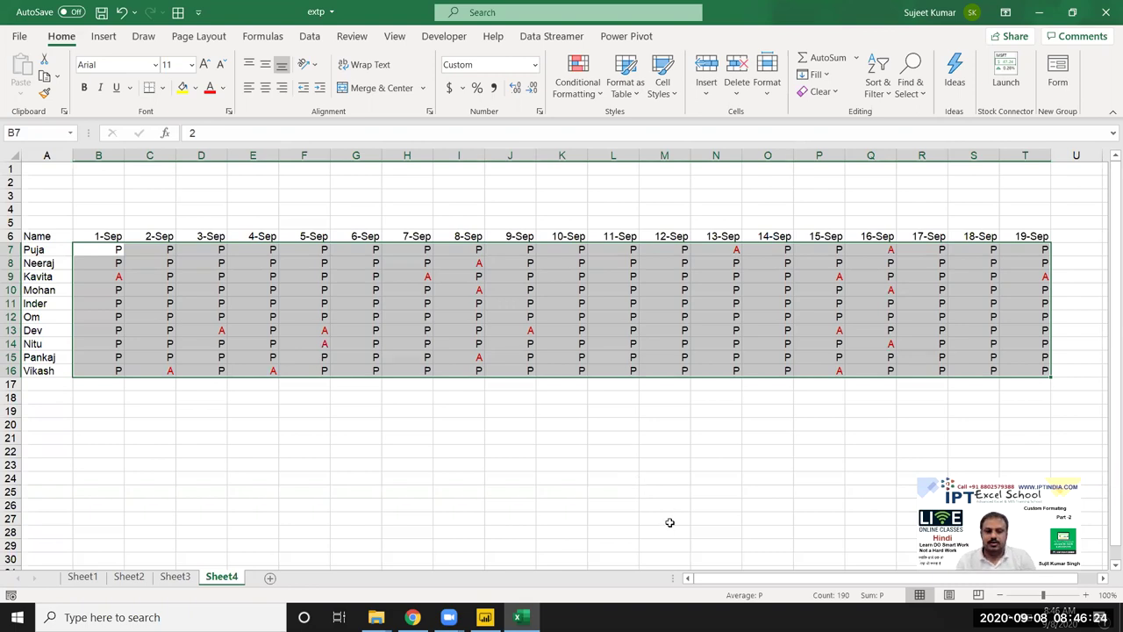
left_click(616, 344)
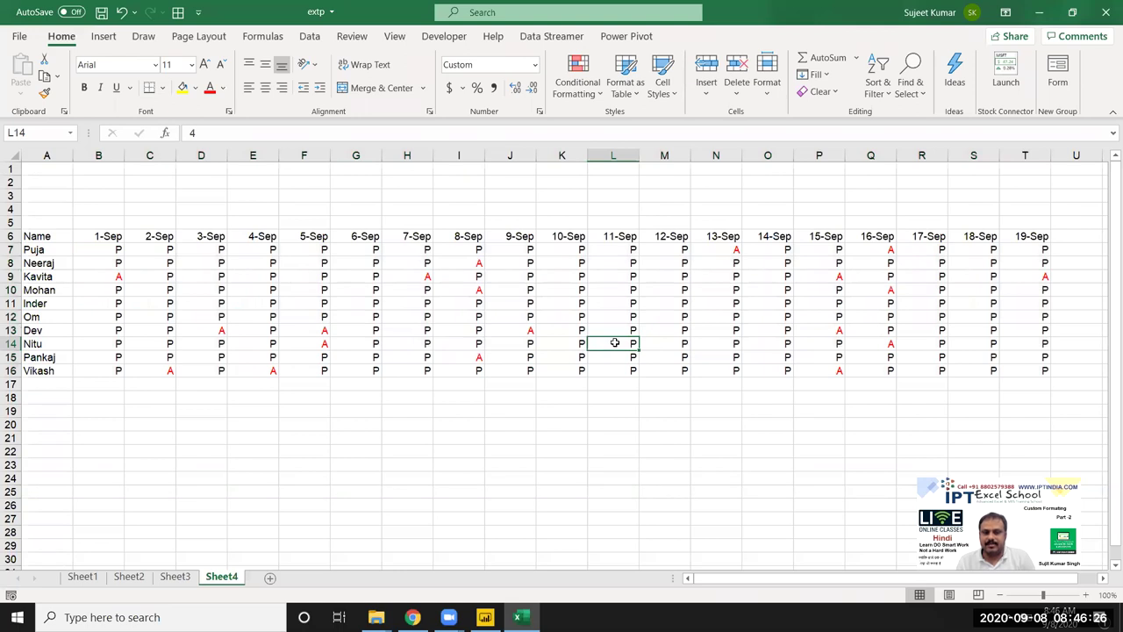
left_click(524, 277)
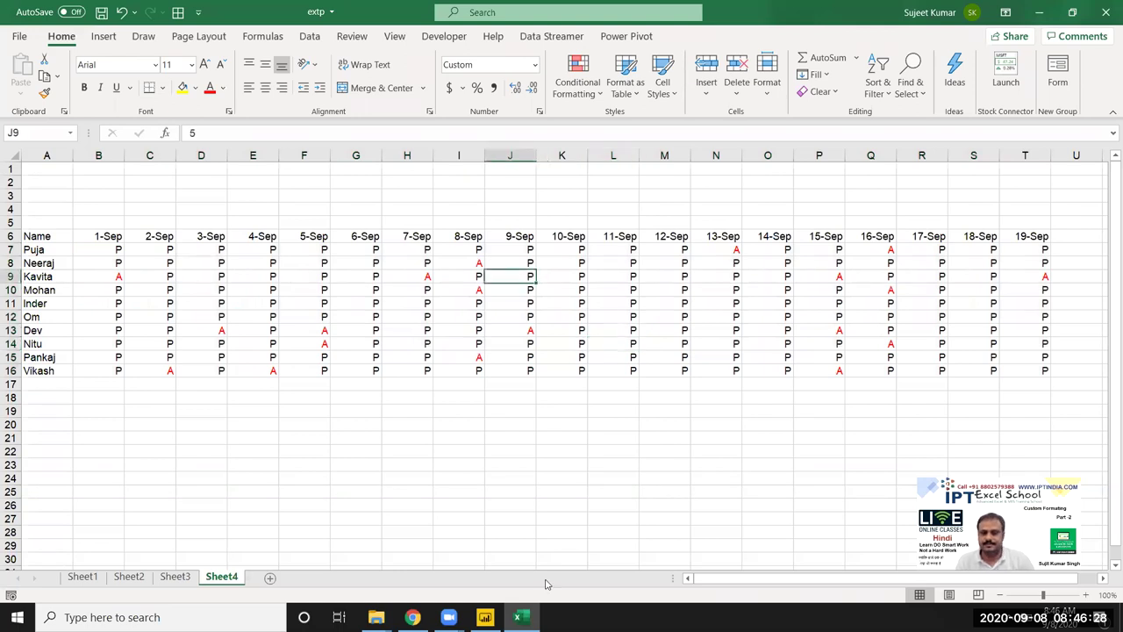
left_click(412, 617)
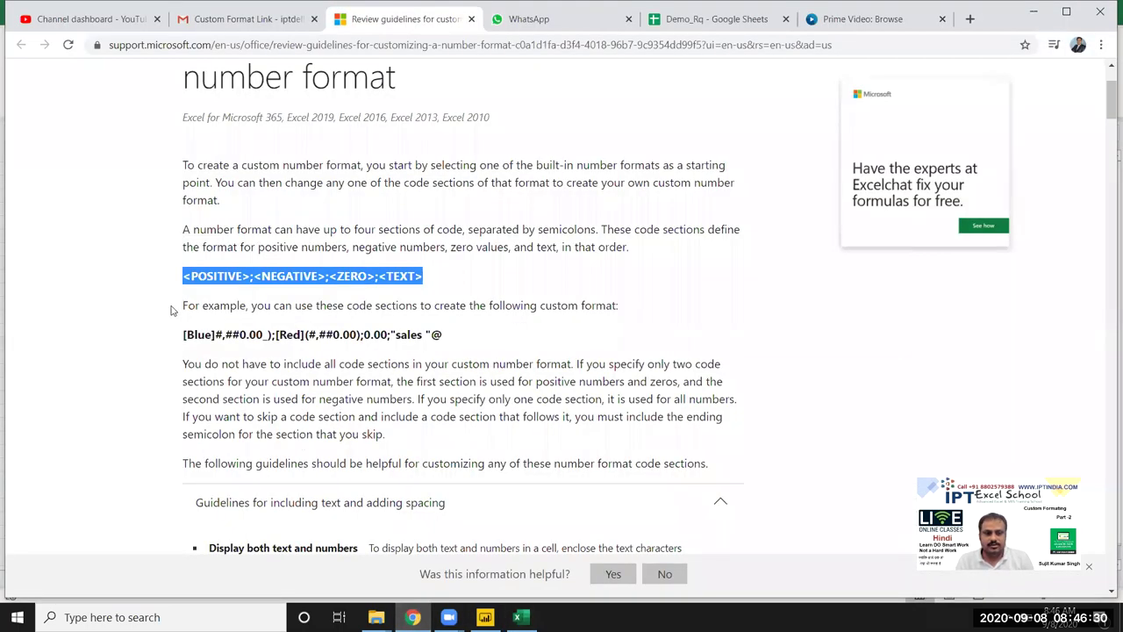
Review the help page's Blue colour example and its characters displayed without quotation marks, then return to Excel
double_click(192, 342)
scroll(192, 347, "down", 2)
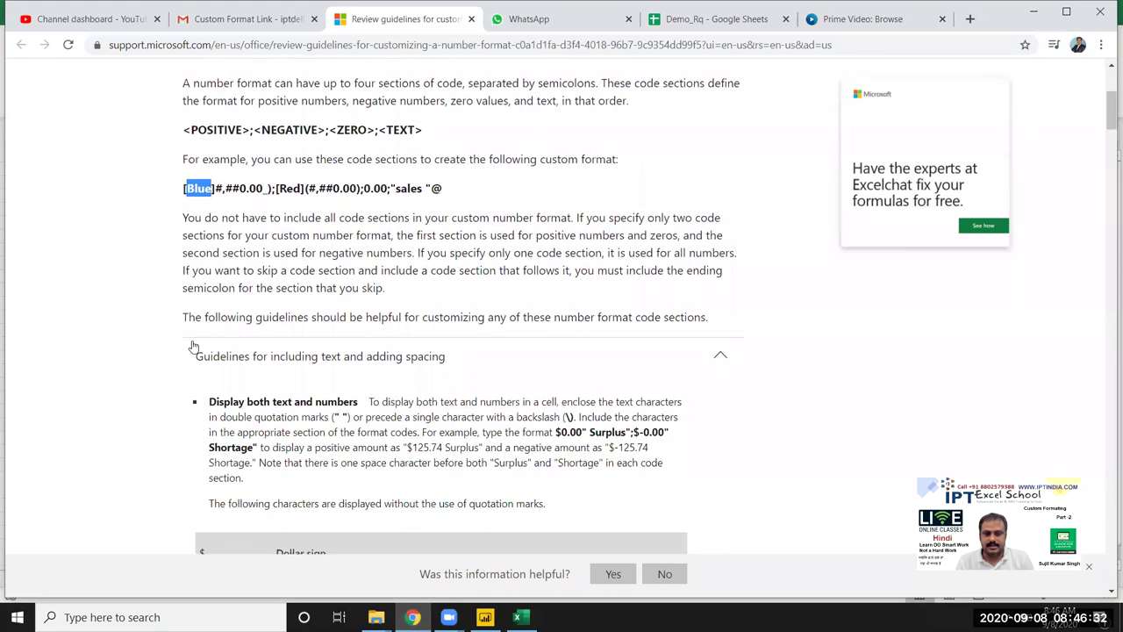
scroll(193, 347, "down", 3)
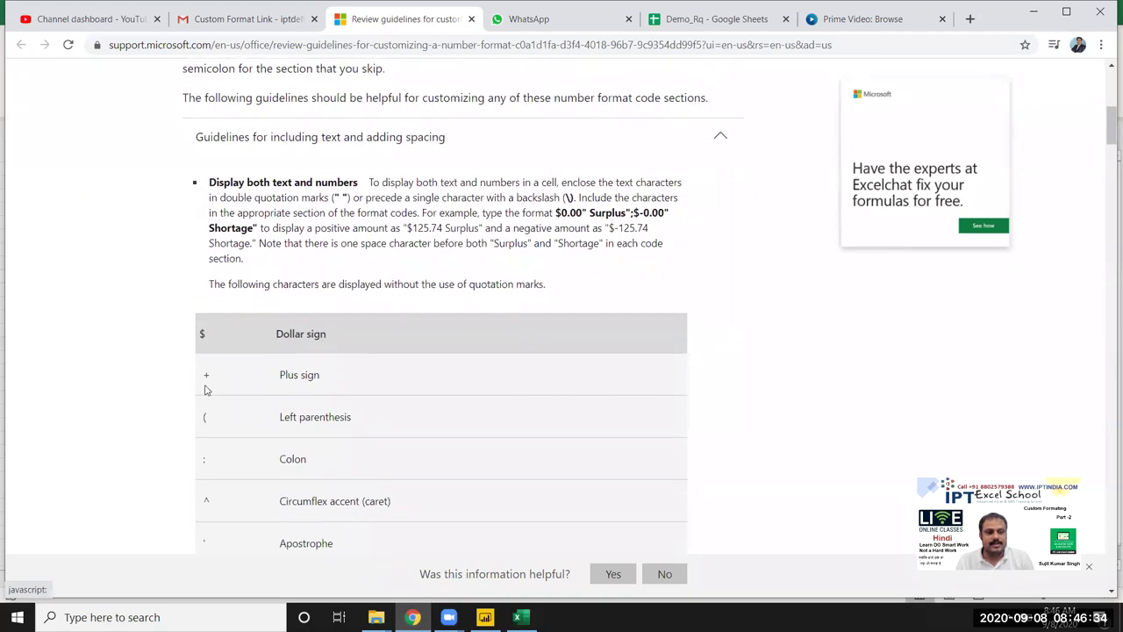
scroll(188, 298, "down", 1)
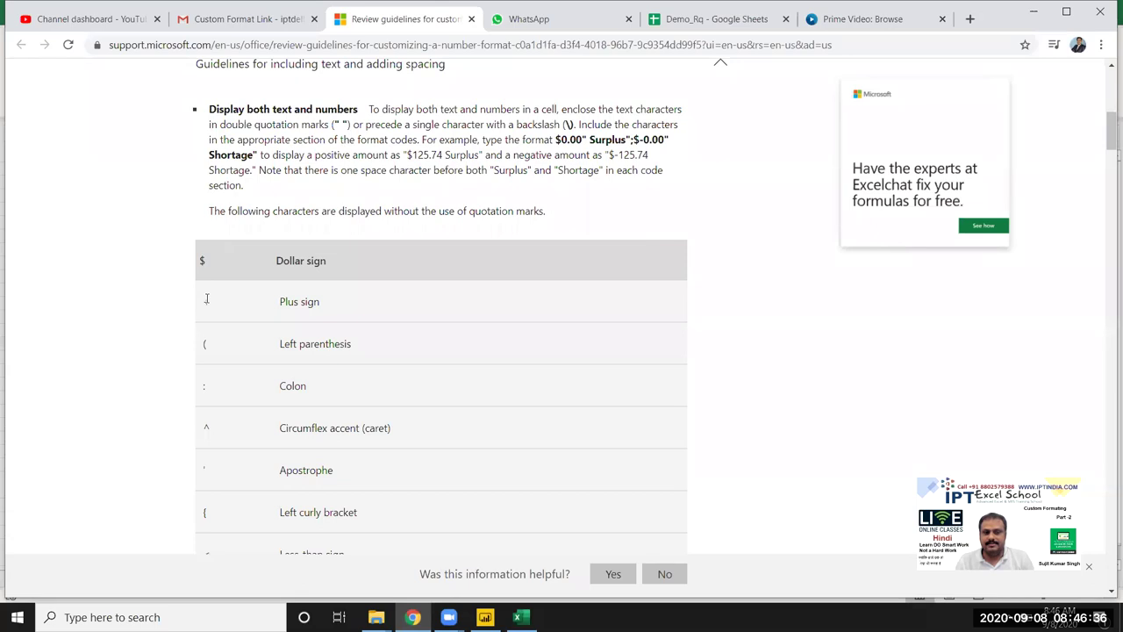
left_click_drag(207, 298, 205, 470)
scroll(208, 480, "down", 2)
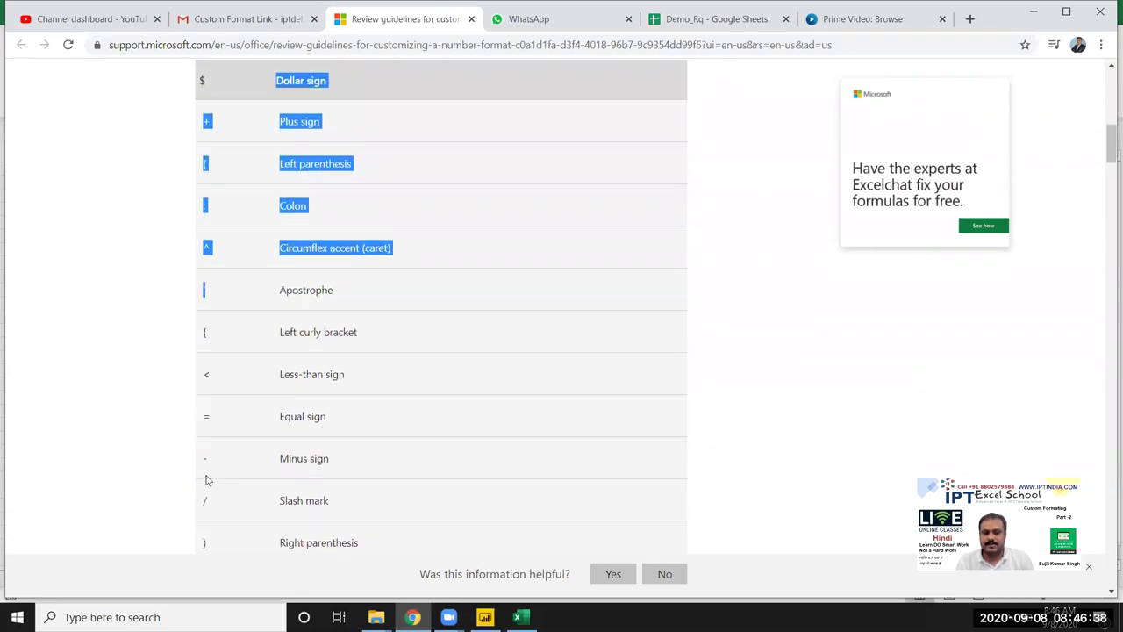
scroll(206, 479, "down", 2)
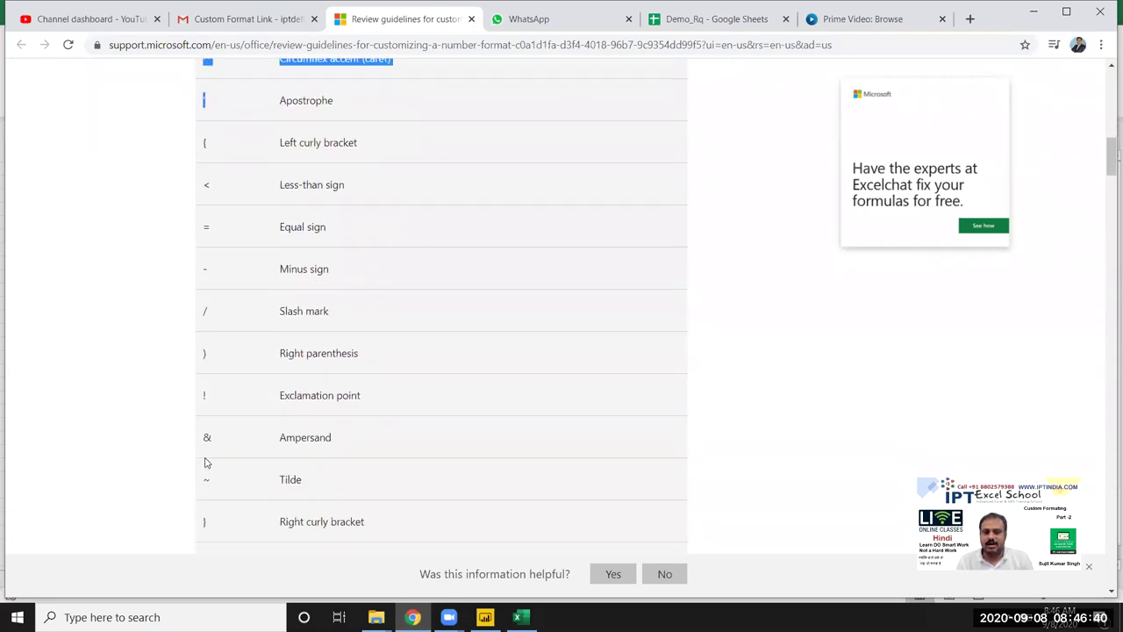
scroll(206, 464, "down", 2)
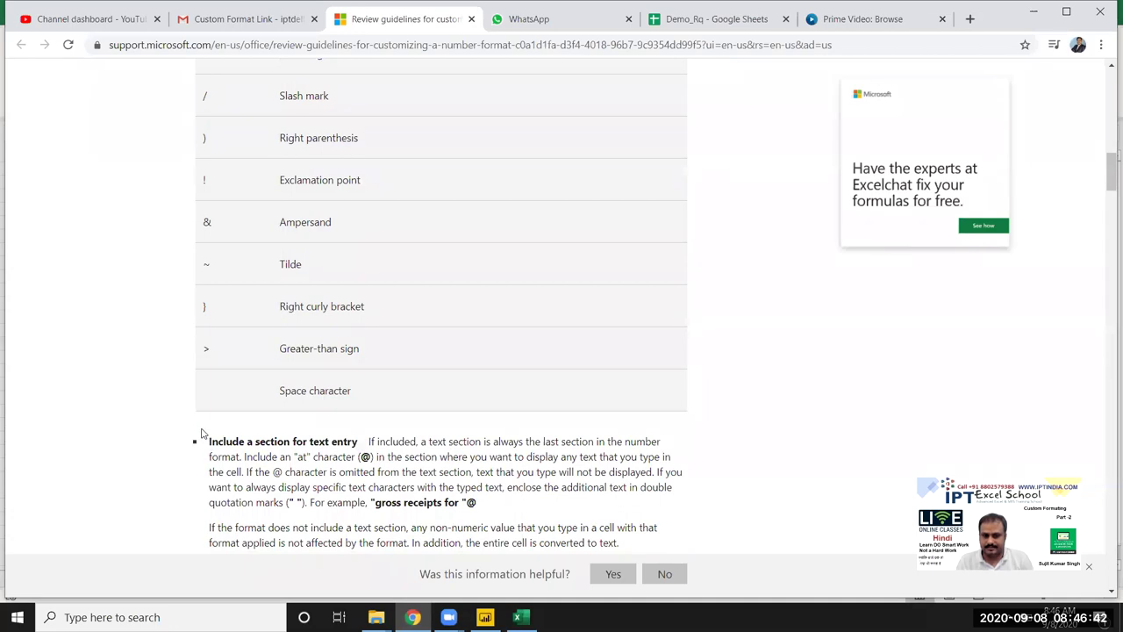
scroll(201, 434, "up", 1)
scroll(358, 383, "down", 2)
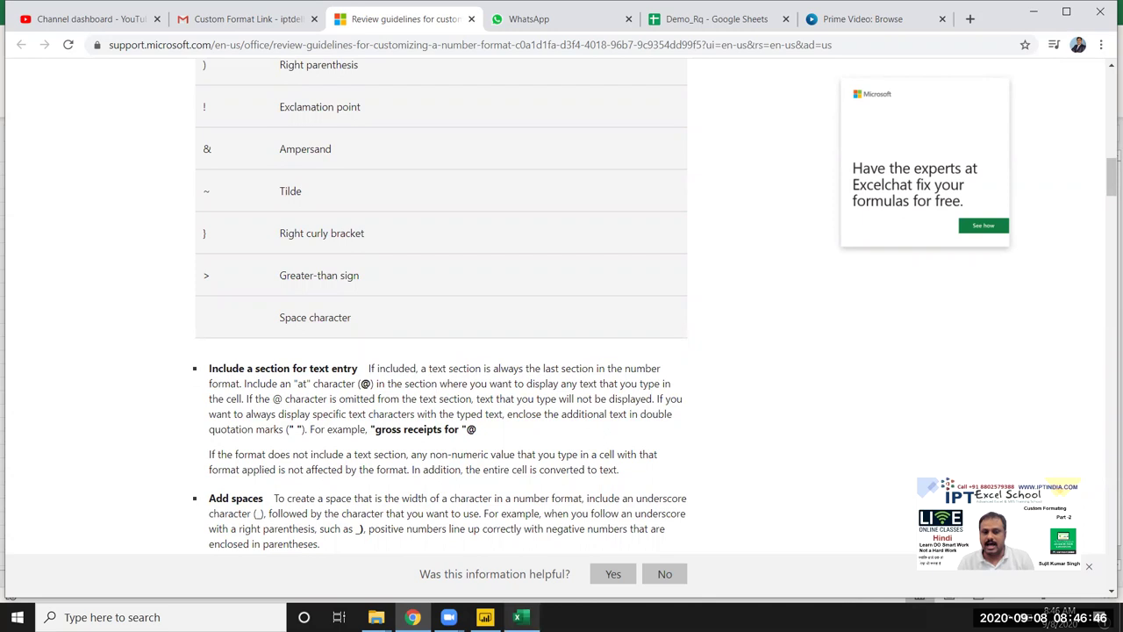
mouse_move(517, 617)
left_click(507, 575)
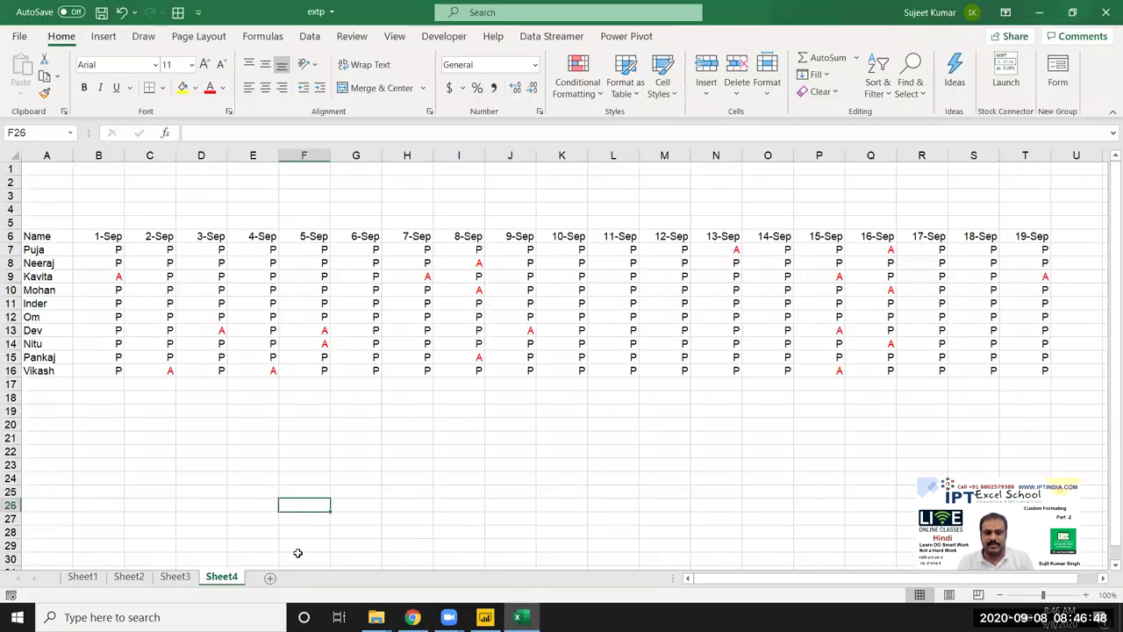
Add Sheet5, enter Company in A1, and undo a trial M/S IPT entry in A2
left_click(270, 578)
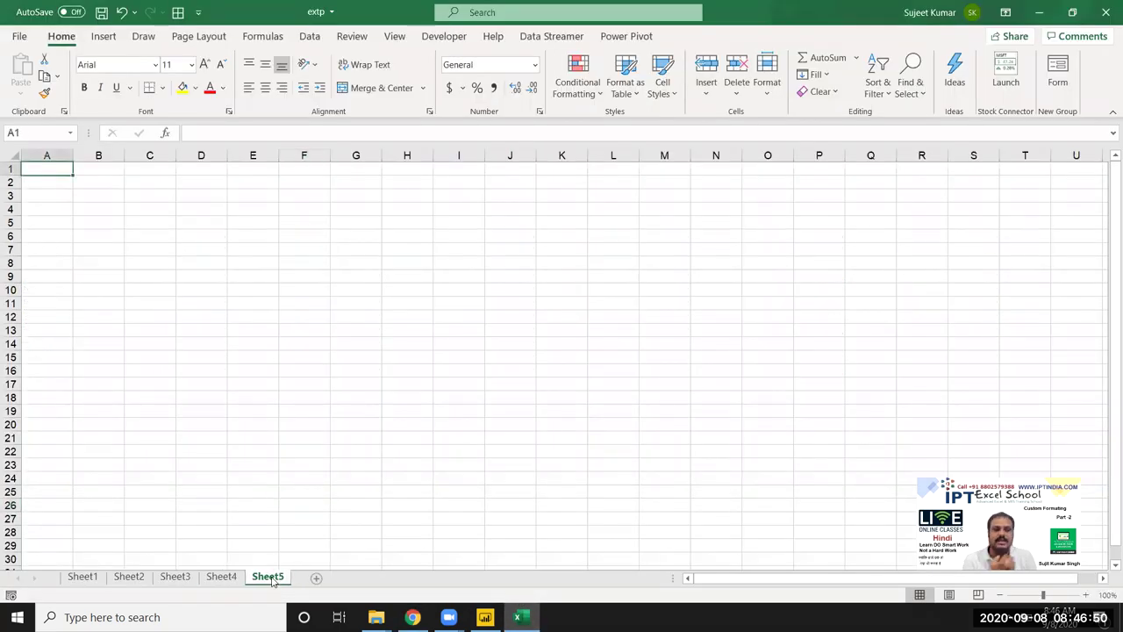
type("Company")
key("Return")
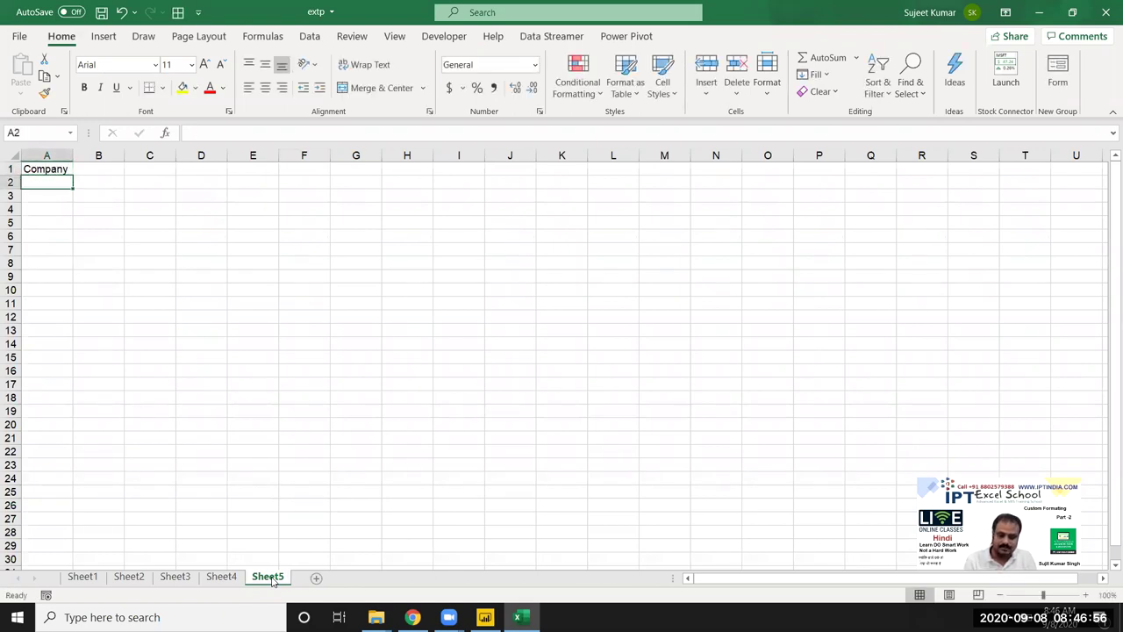
type("M/S IPT")
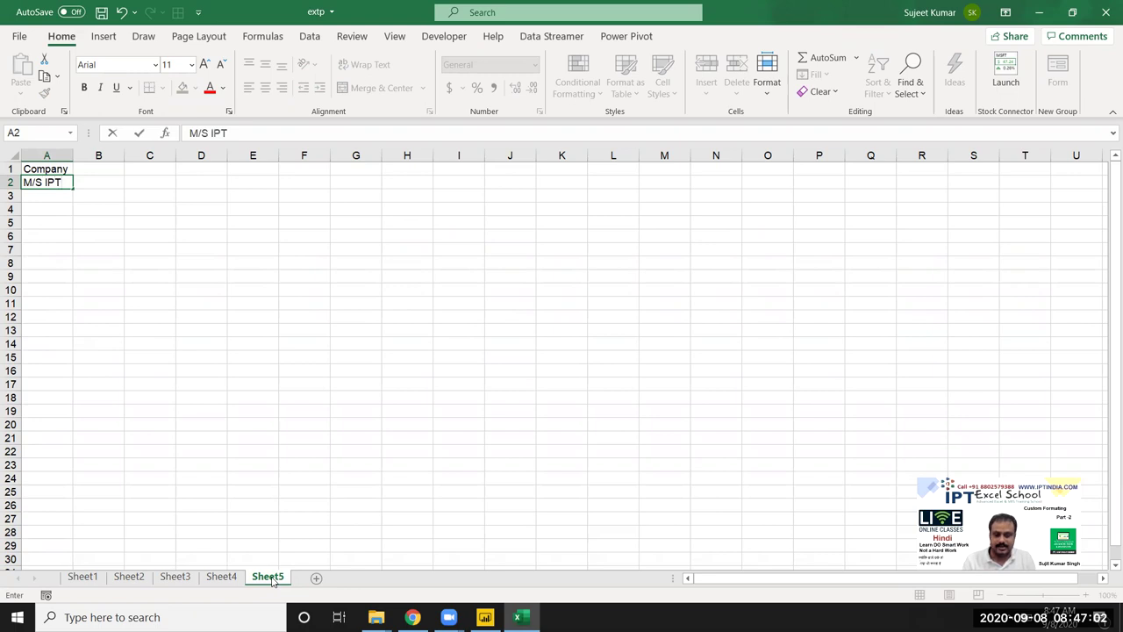
key("Return")
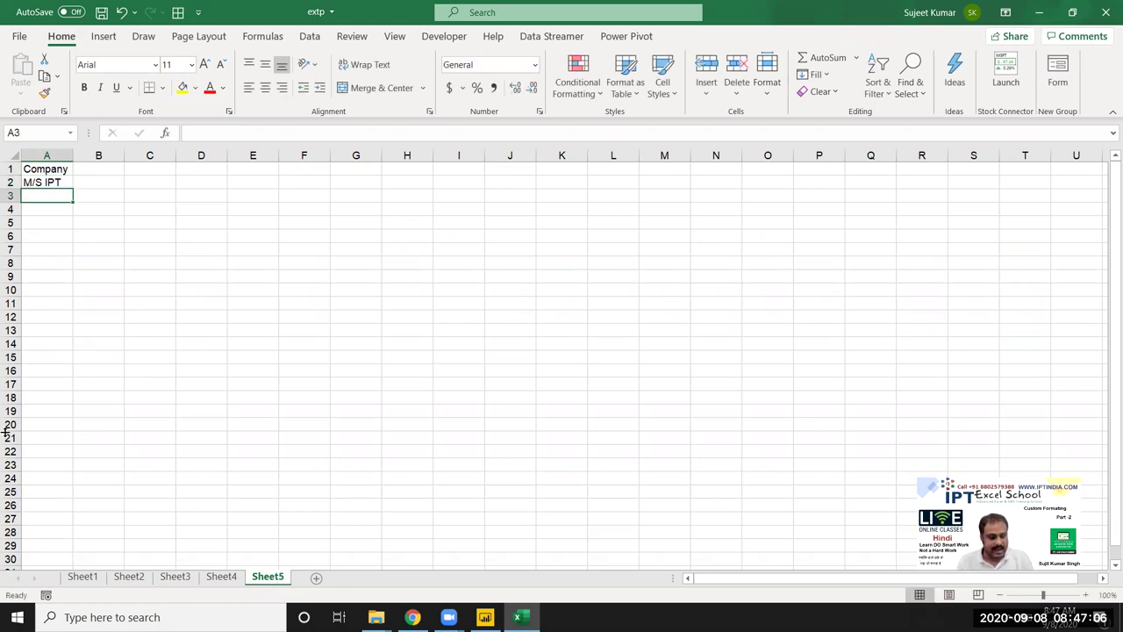
key("ctrl+z")
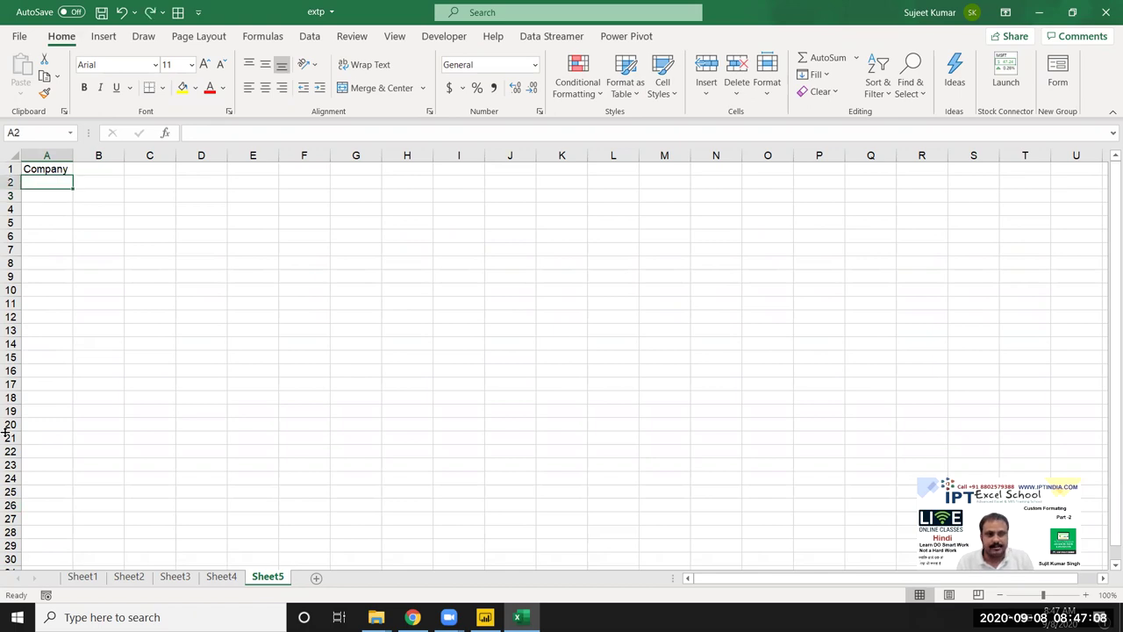
Give A2 the custom format "M/S" @ and enter IPT so it displays M/S IPT
left_click(540, 111)
left_click(378, 316)
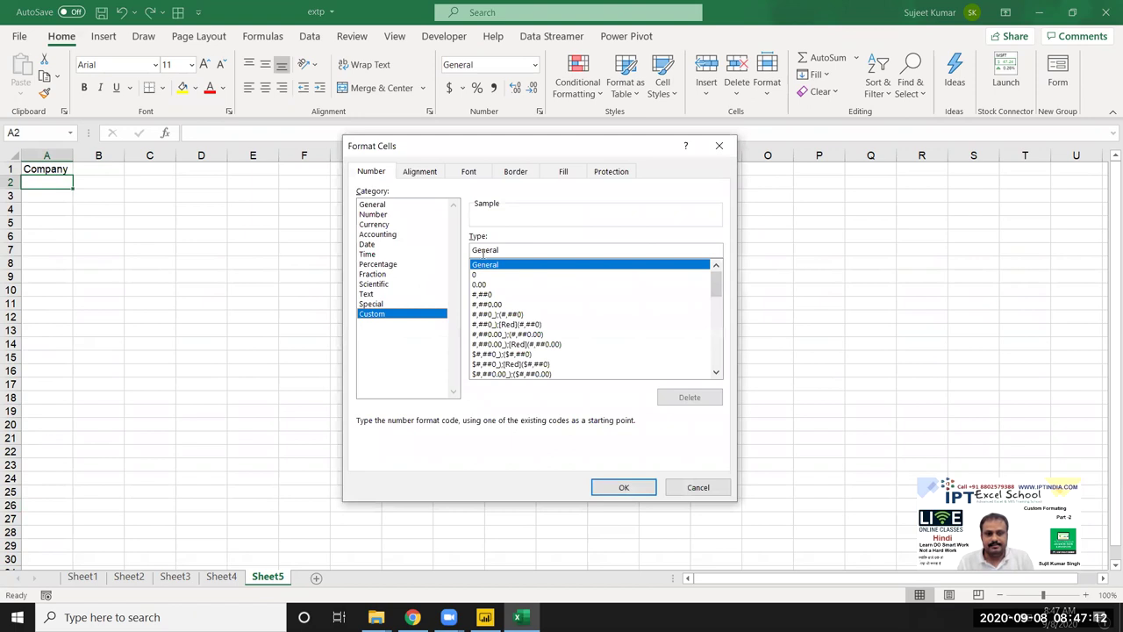
type("\"M/")
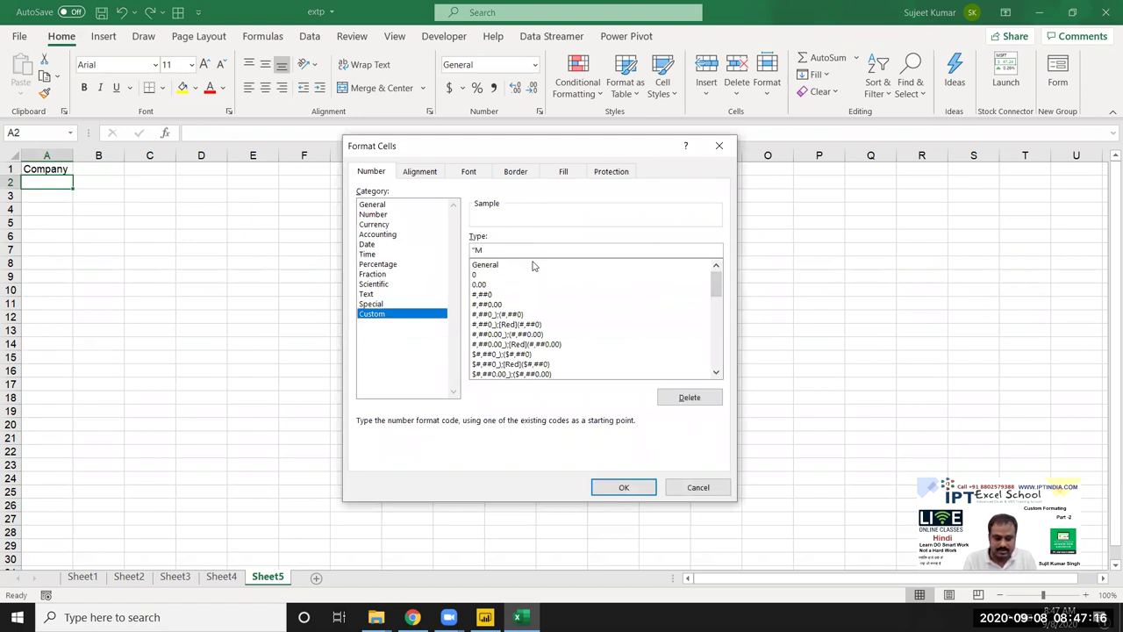
type("S\"")
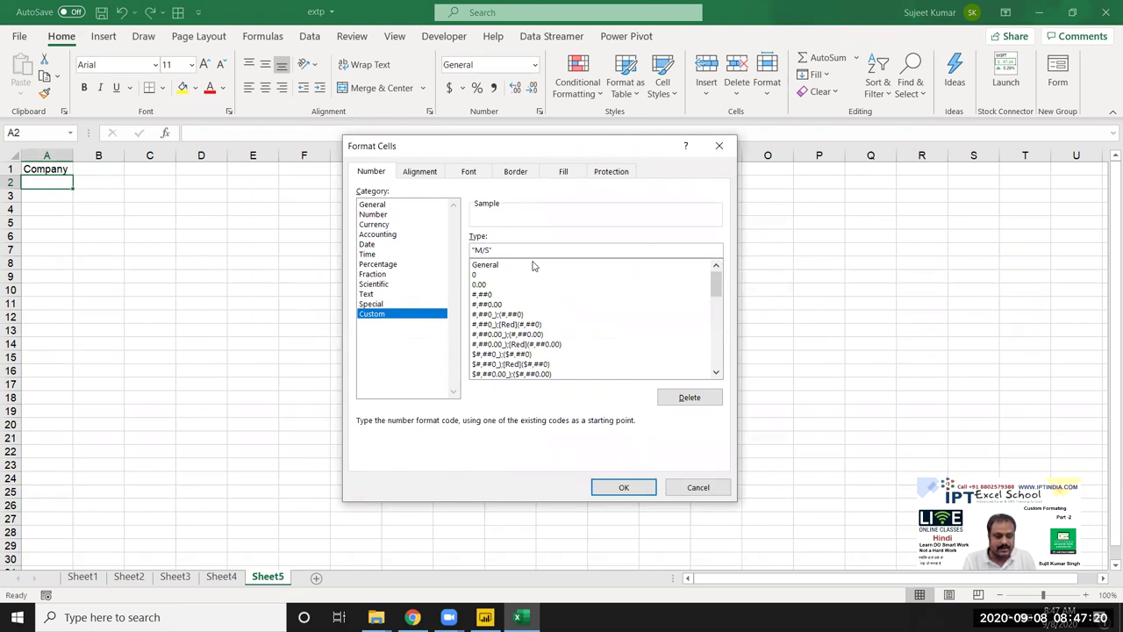
type(" @")
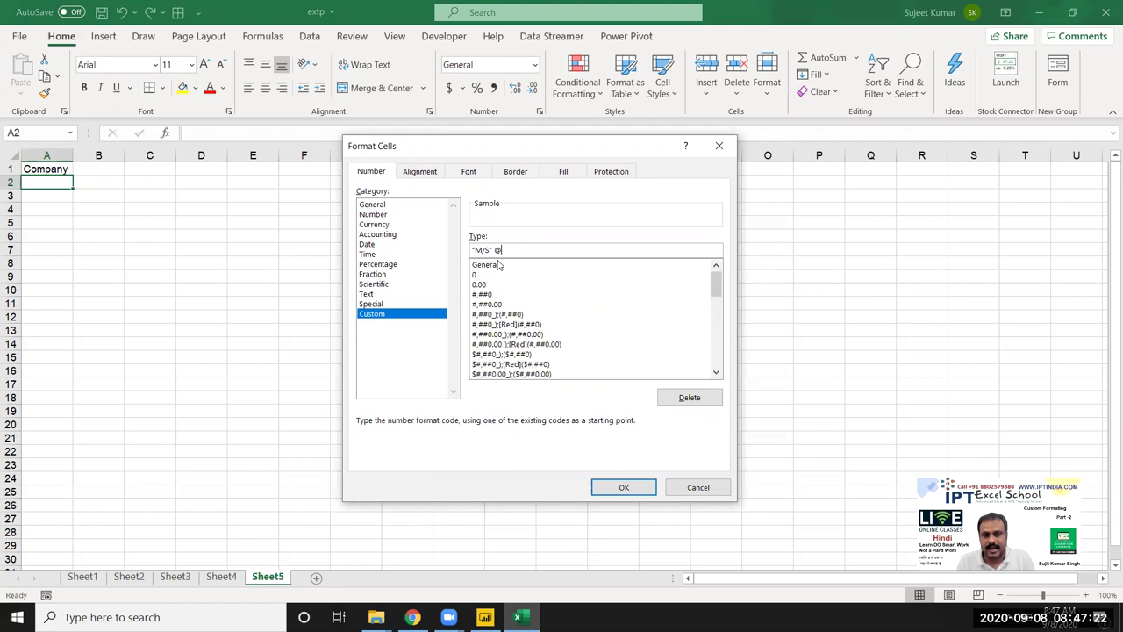
left_click(623, 488)
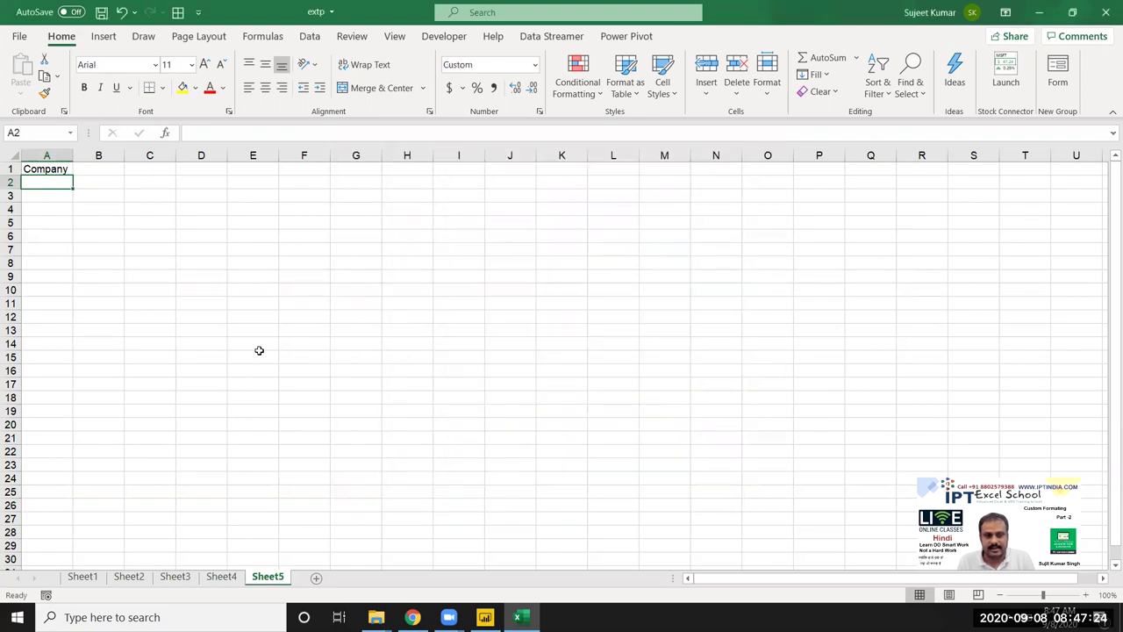
type("IPT")
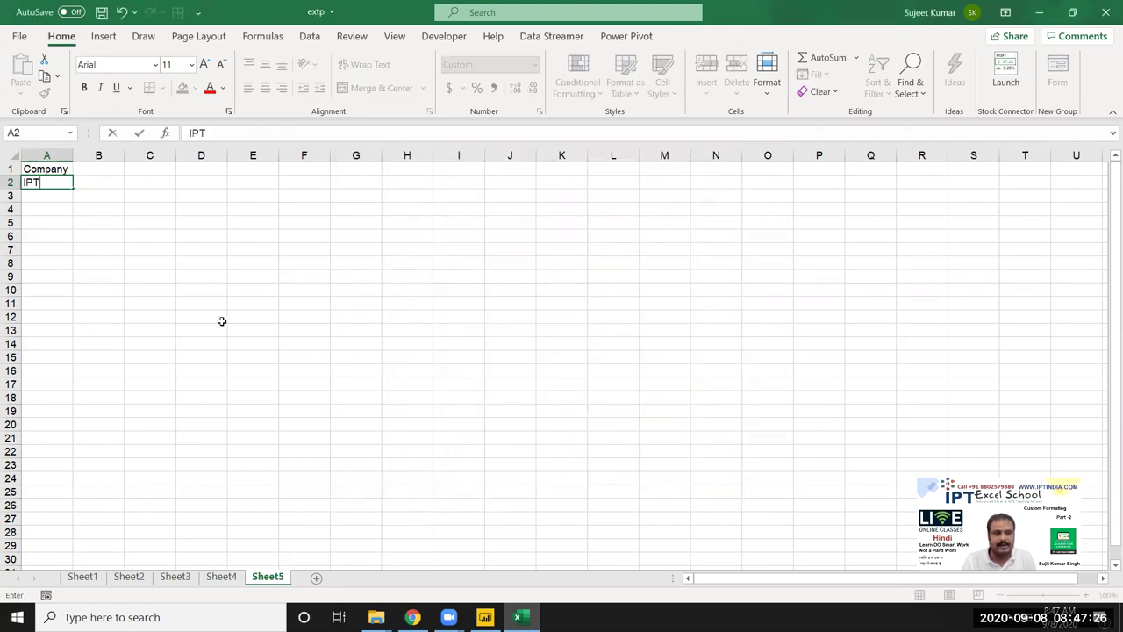
key("Return")
key("Up")
key("Up")
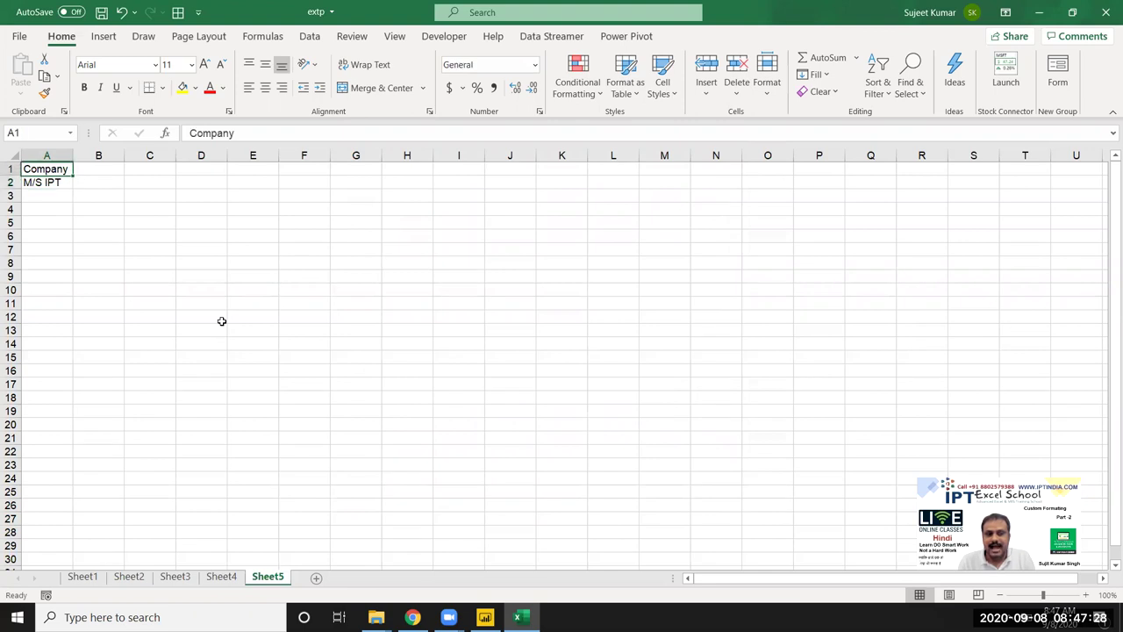
Enter the heading Address in B1
key("Right")
type("Addres")
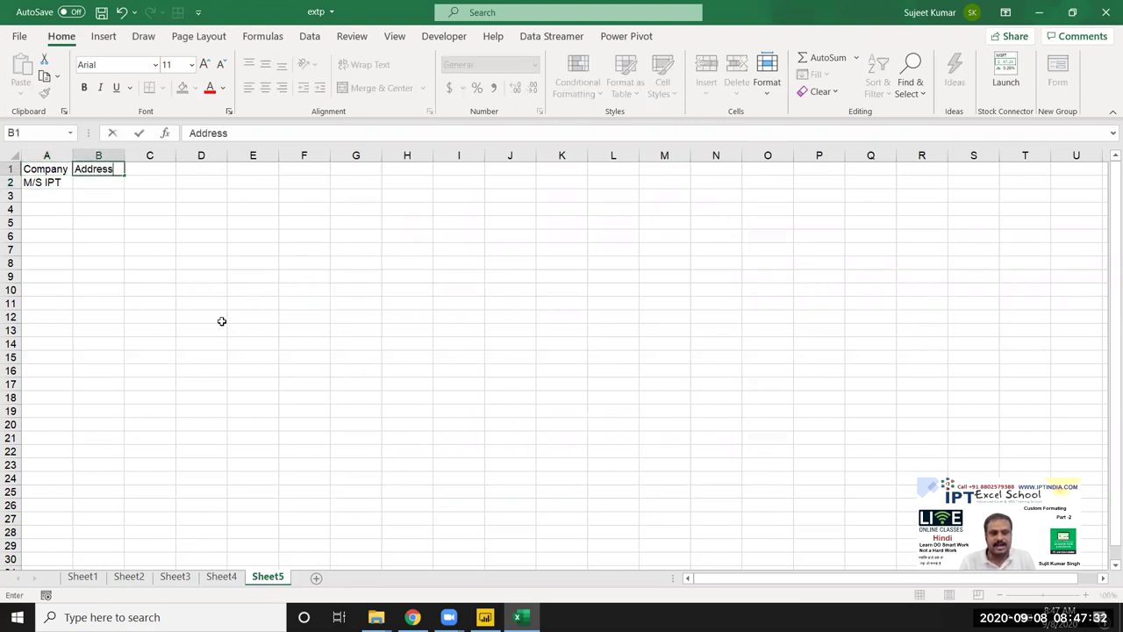
key("Return")
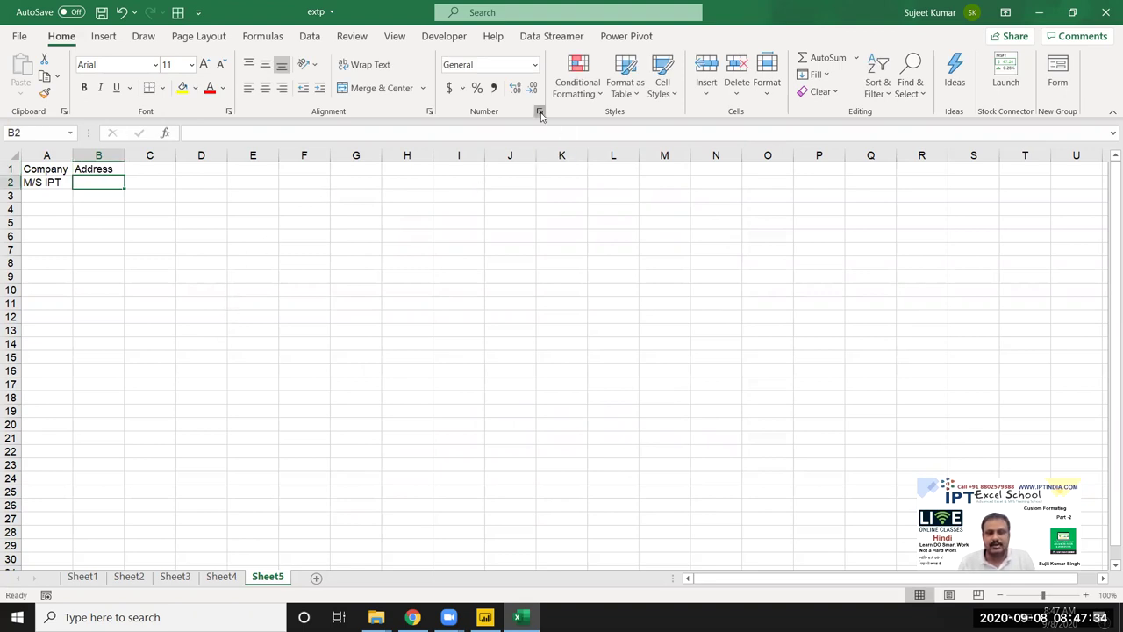
Format B2 as @ followed by the quoted city and PIN code, then enter the house number there
left_click(540, 112)
left_click(371, 314)
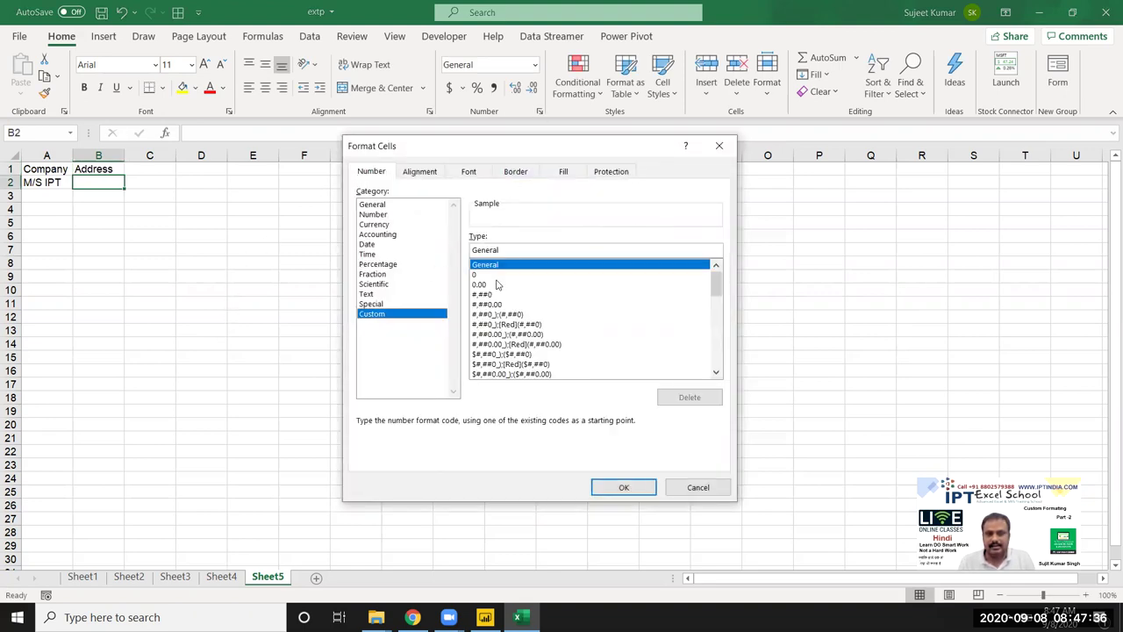
type("@ \"N")
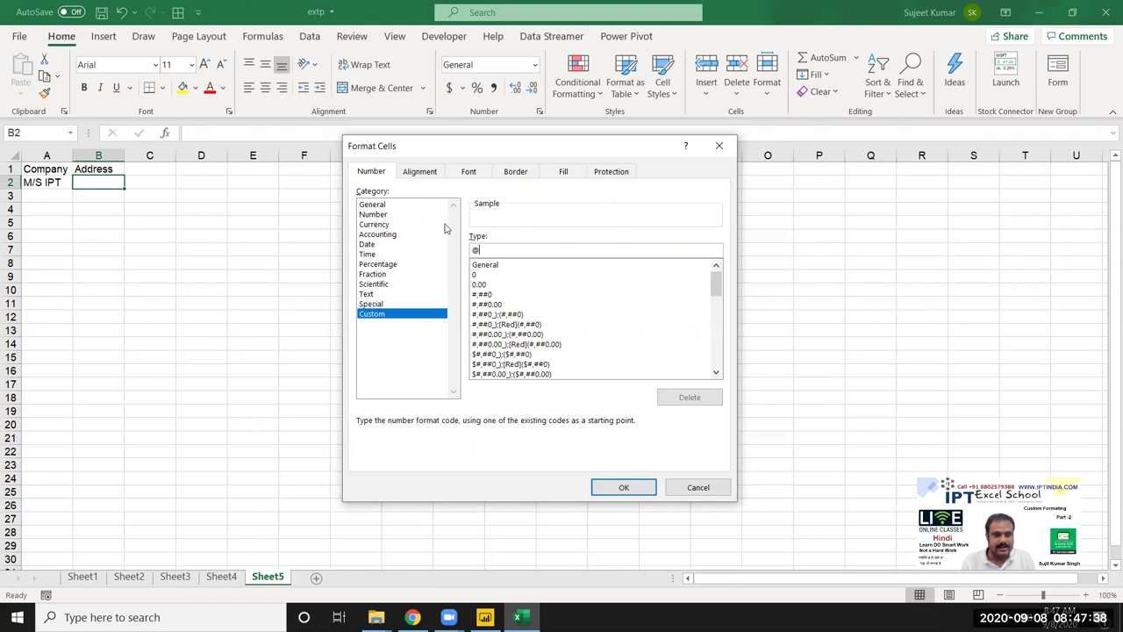
type("ew Delhi 110062")
key("Return")
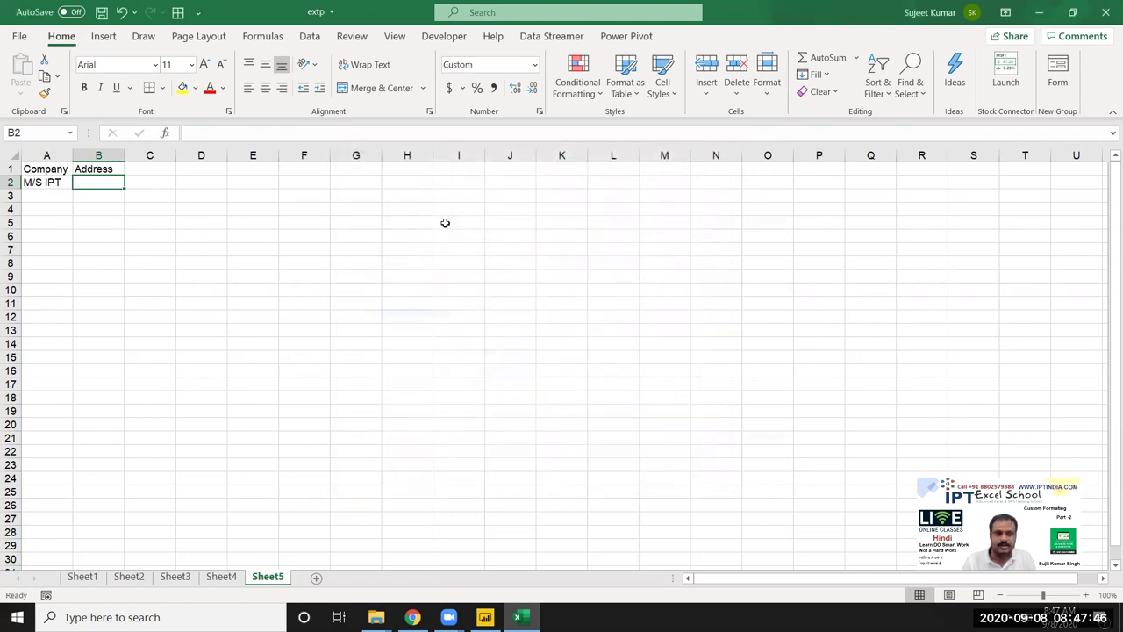
type("Pun")
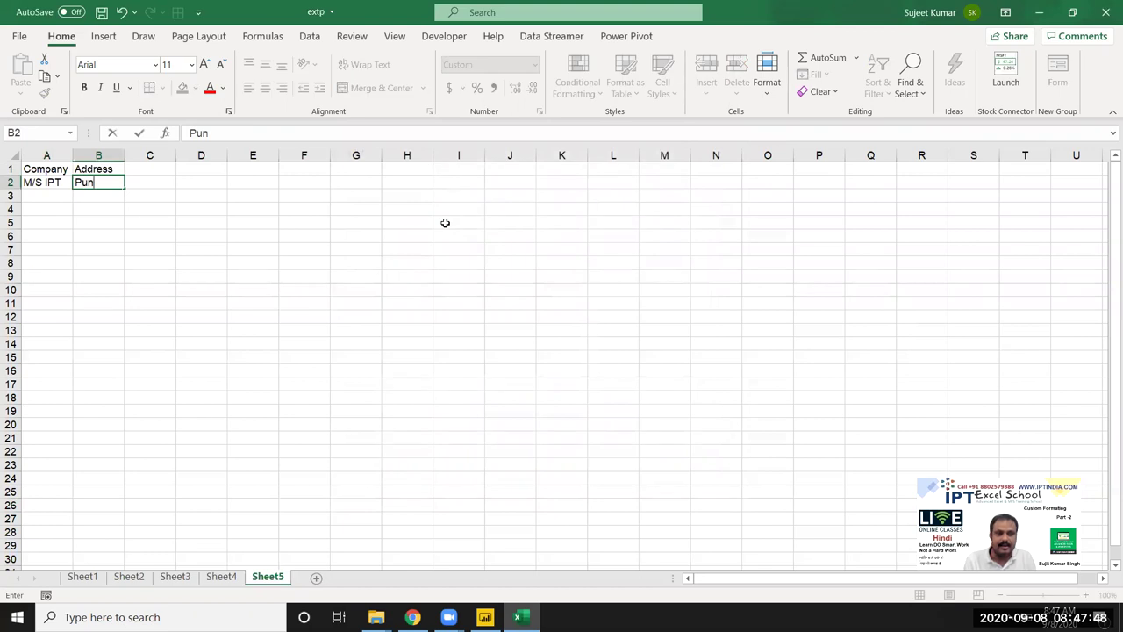
key("BackSpace")
key("BackSpace")
key("BackSpace")
type("F101")
key("Return")
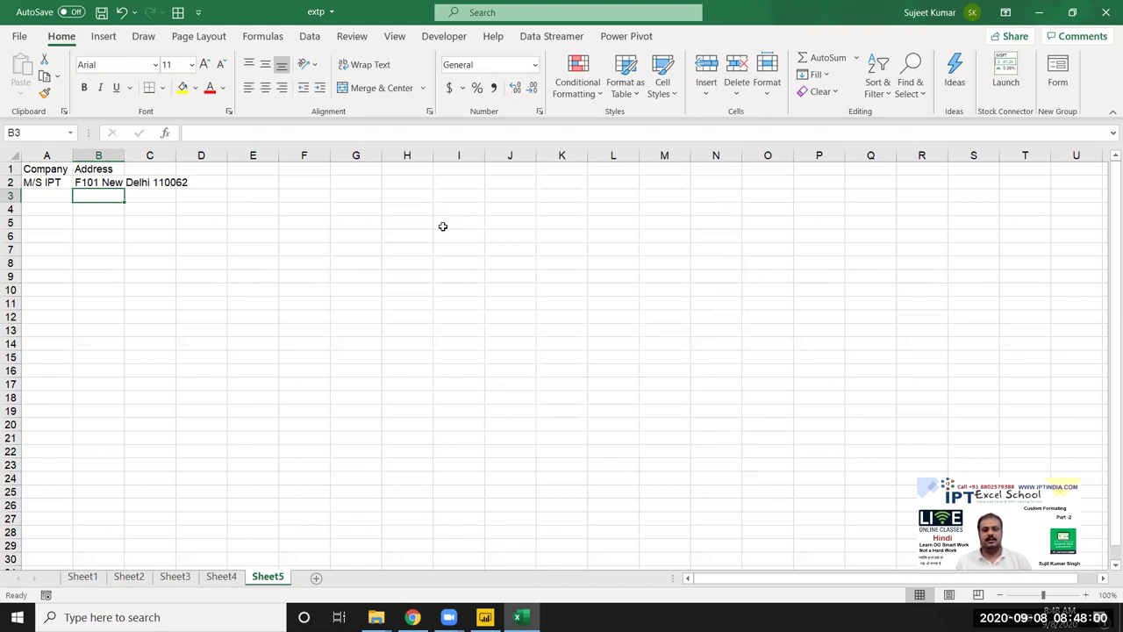
Check B2's stored value, then enter 5000 as text in F5 using a leading apostrophe
left_click(108, 185)
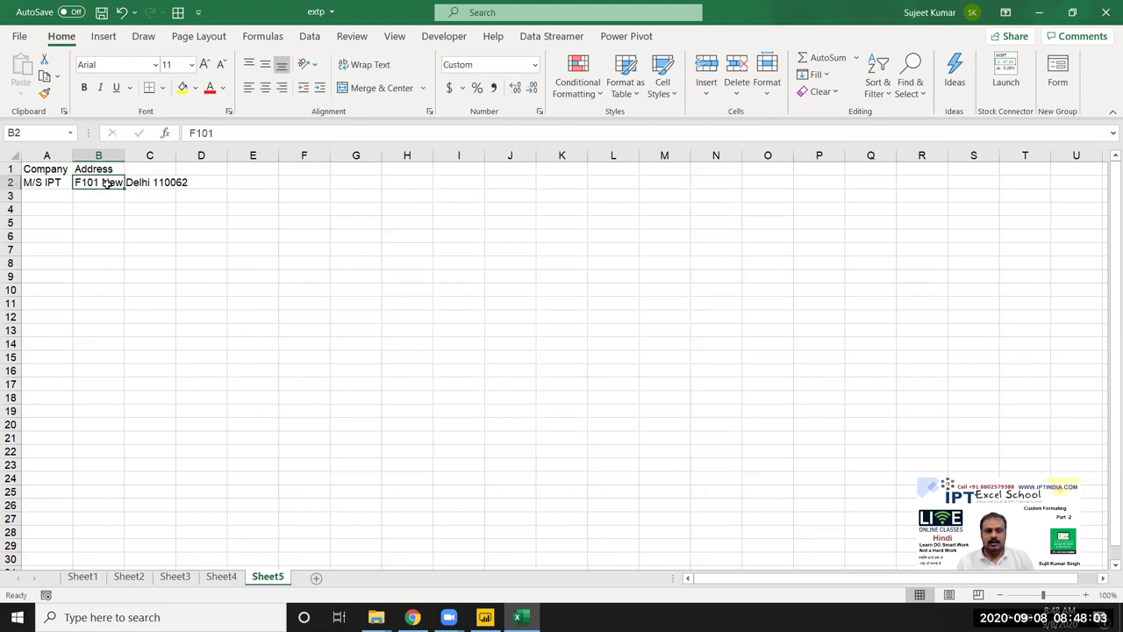
left_click(304, 224)
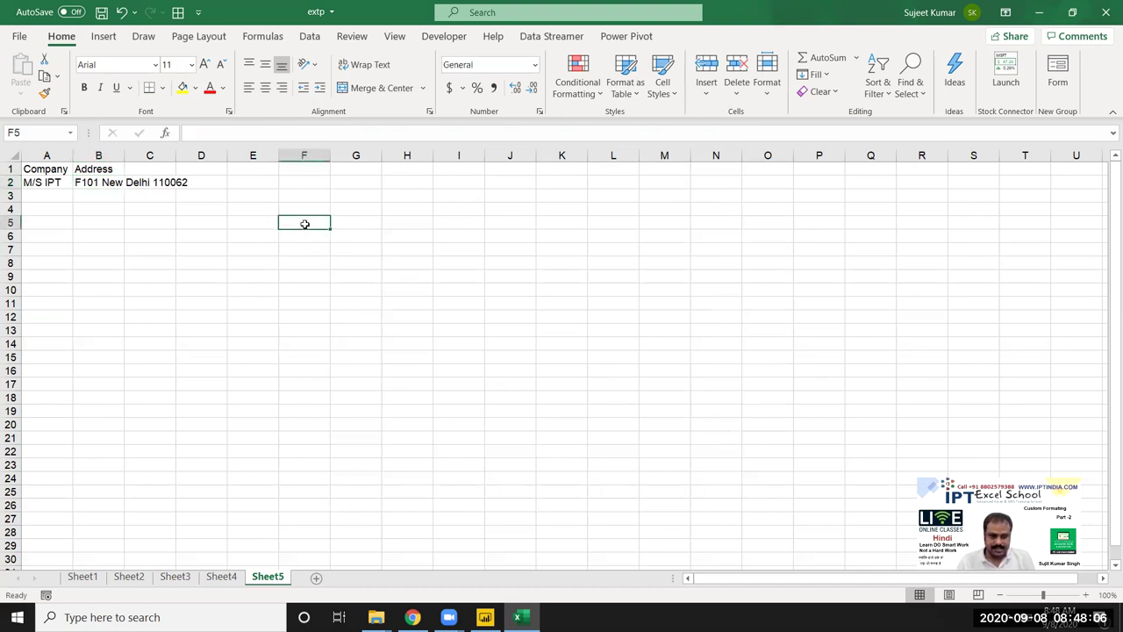
type("'052")
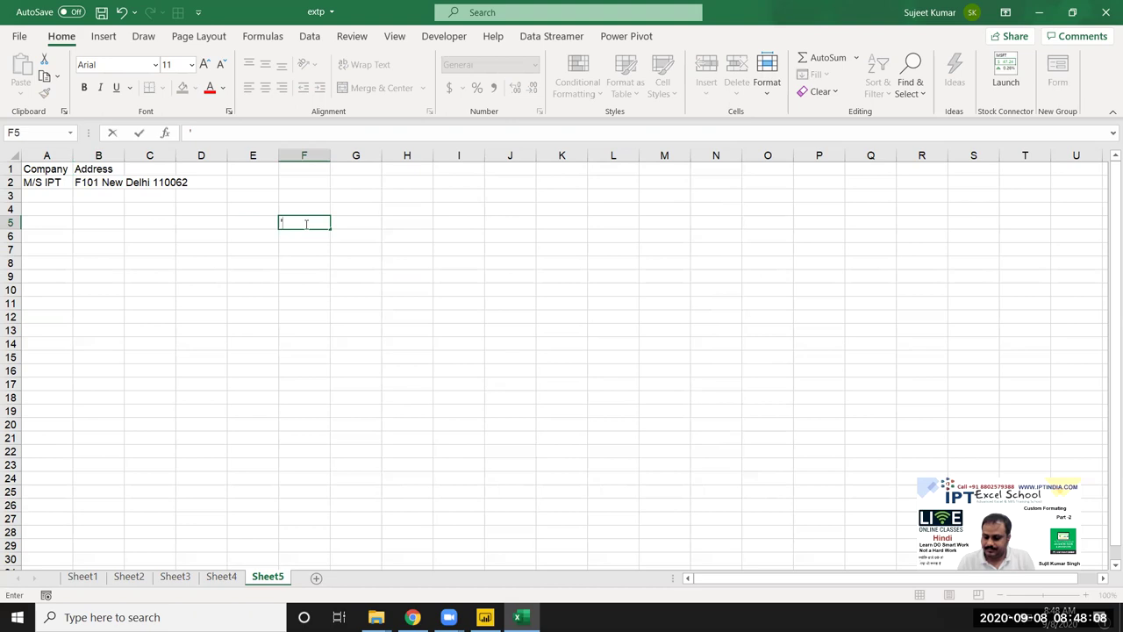
type("1")
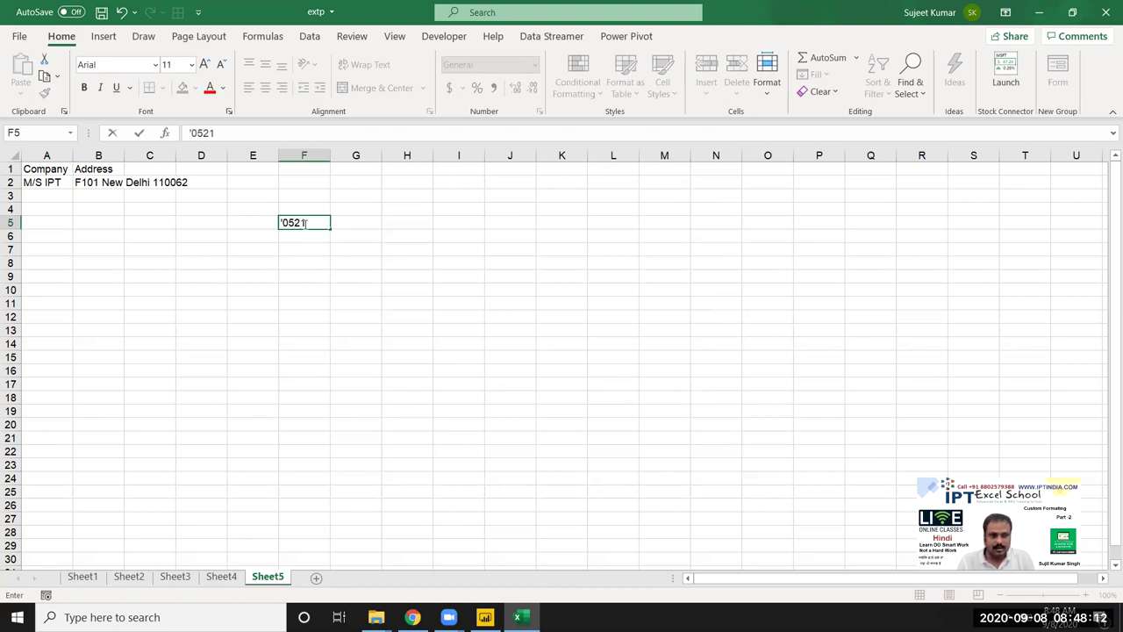
key("Escape")
type("'50")
type("0")
key("Return")
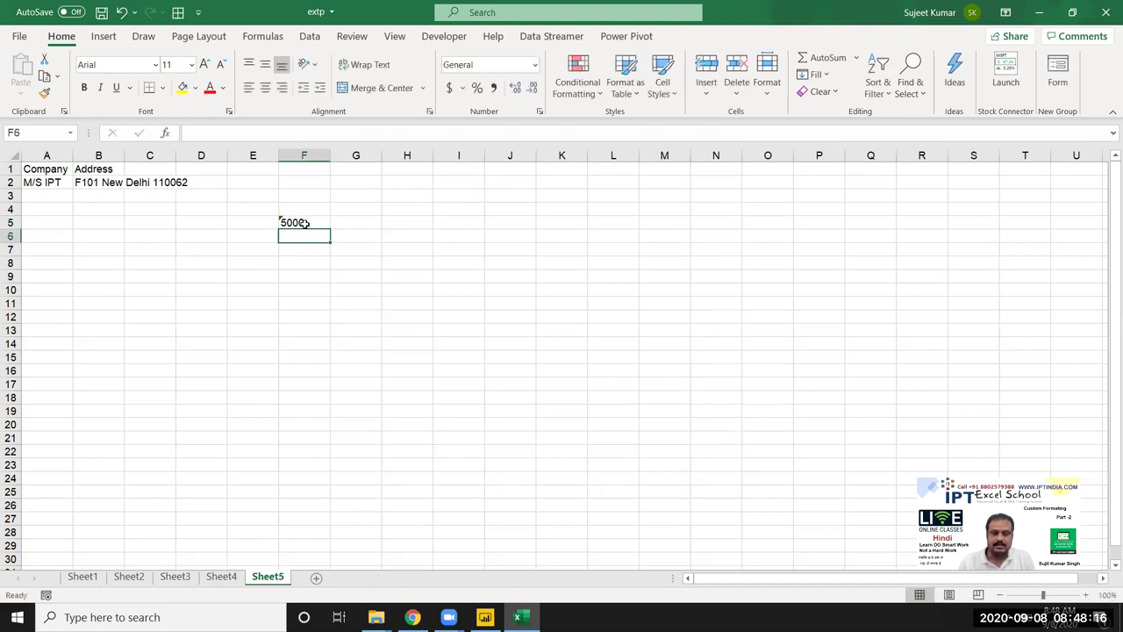
Widen column F and bring up Format Cells for F5
left_click_drag(329, 166, 362, 156)
left_click(290, 222)
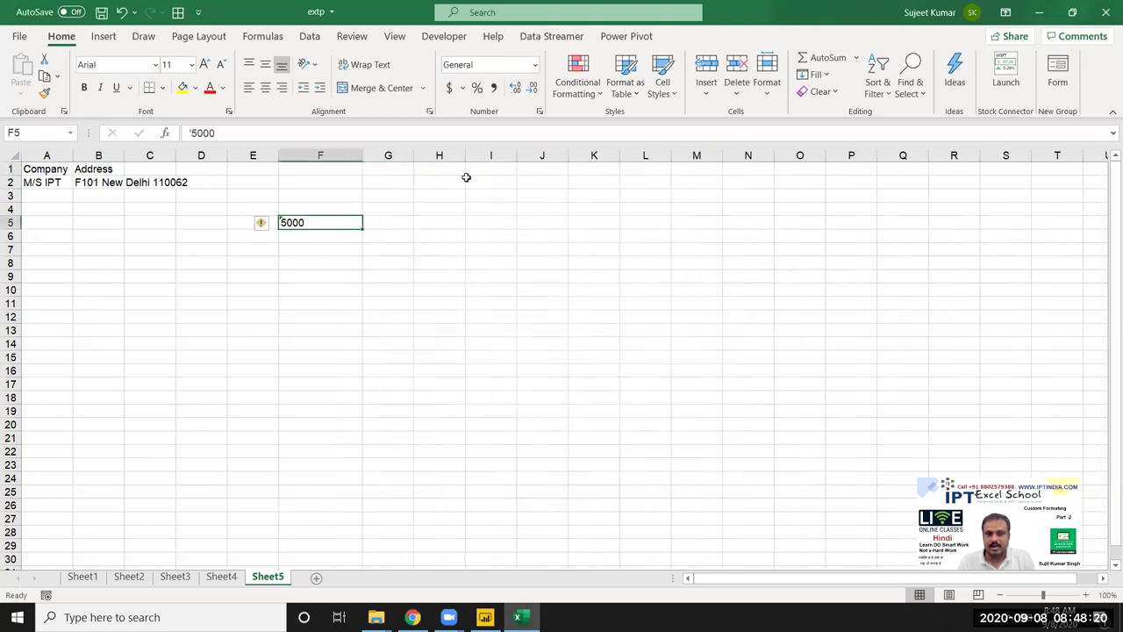
left_click(539, 111)
Give F5 the custom format @* so asterisks fill the cell after 5000, then narrow column F slightly
left_click(383, 314)
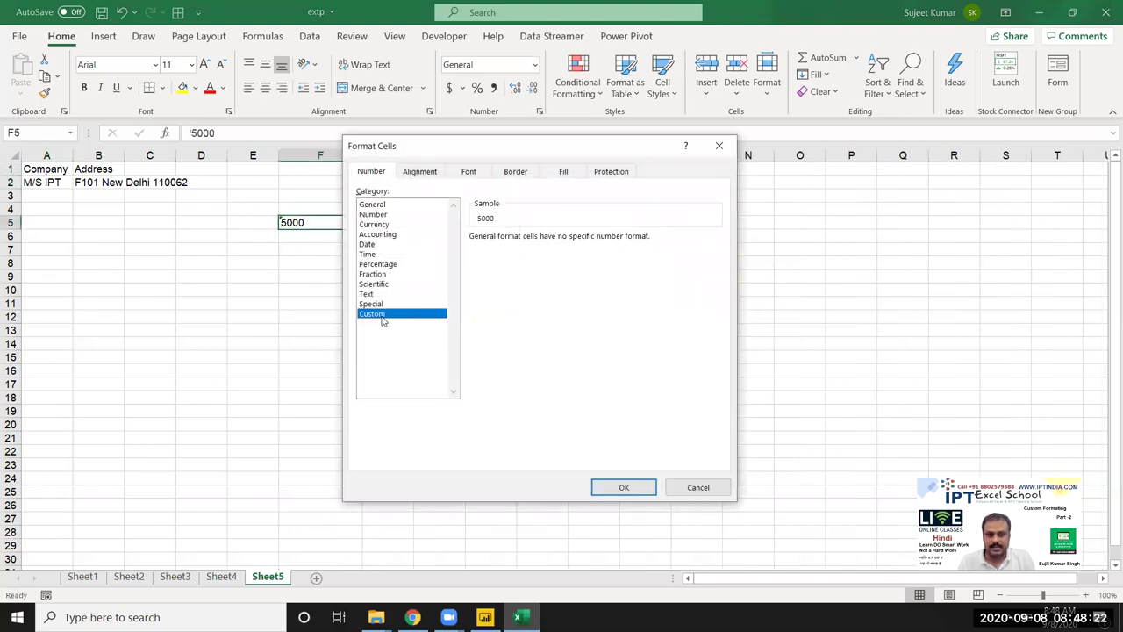
double_click(502, 250)
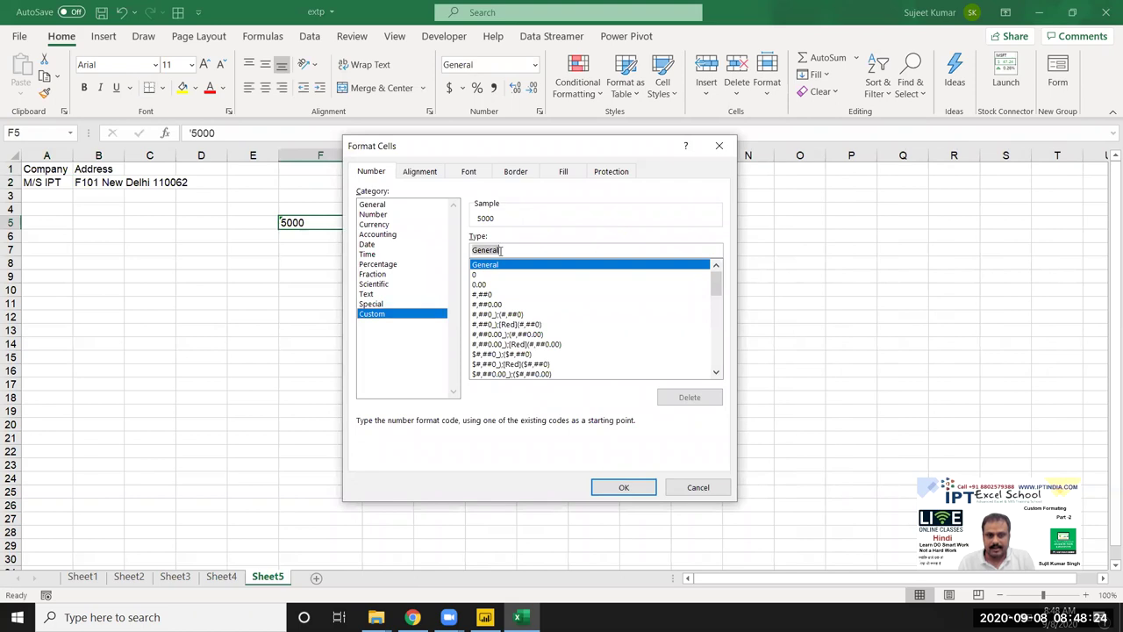
type("@\"")
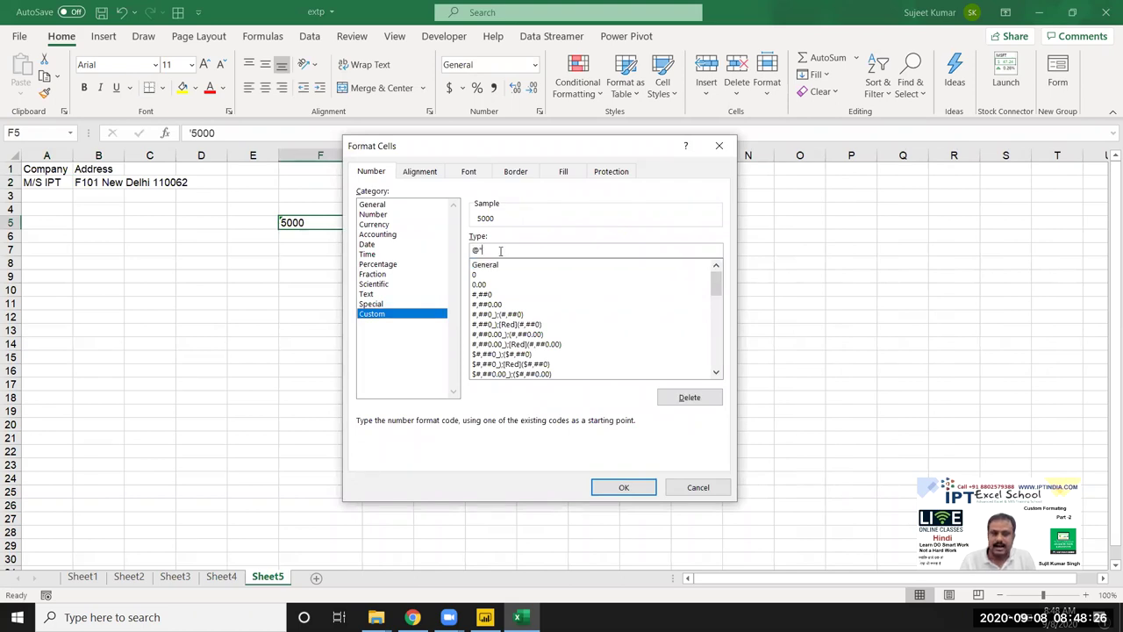
left_click(624, 487)
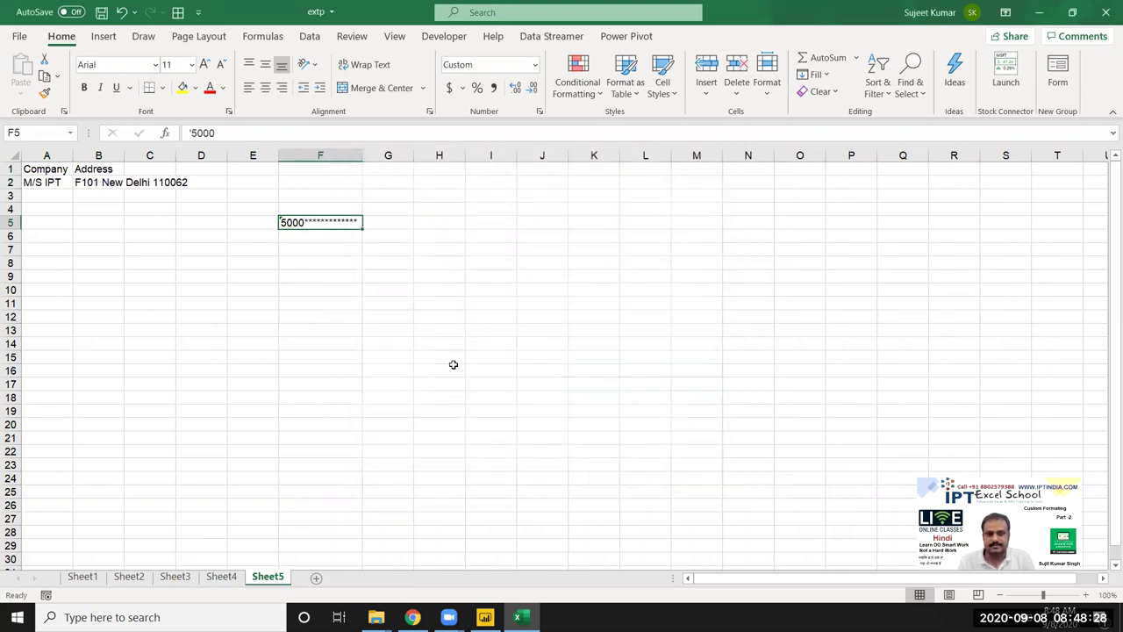
left_click_drag(443, 343, 438, 330)
mouse_move(362, 155)
left_mouse_down()
mouse_move(336, 156)
mouse_move(372, 164)
mouse_move(359, 155)
left_mouse_up()
left_click(303, 224)
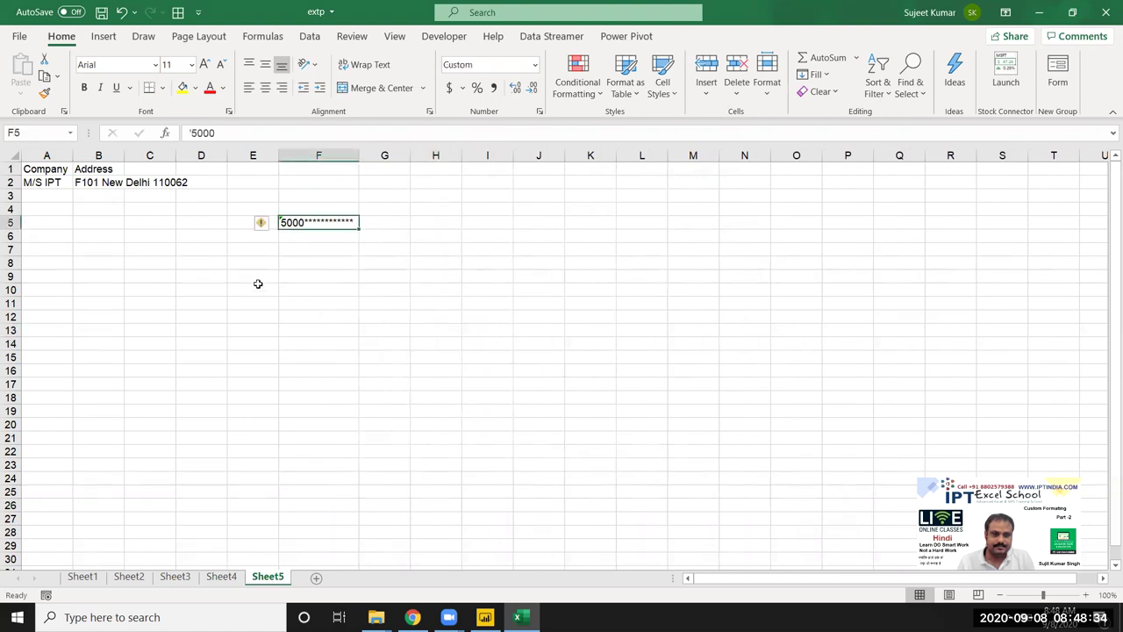
Add the headings ID in H1 and Password in I1
left_click(437, 165)
type("ID")
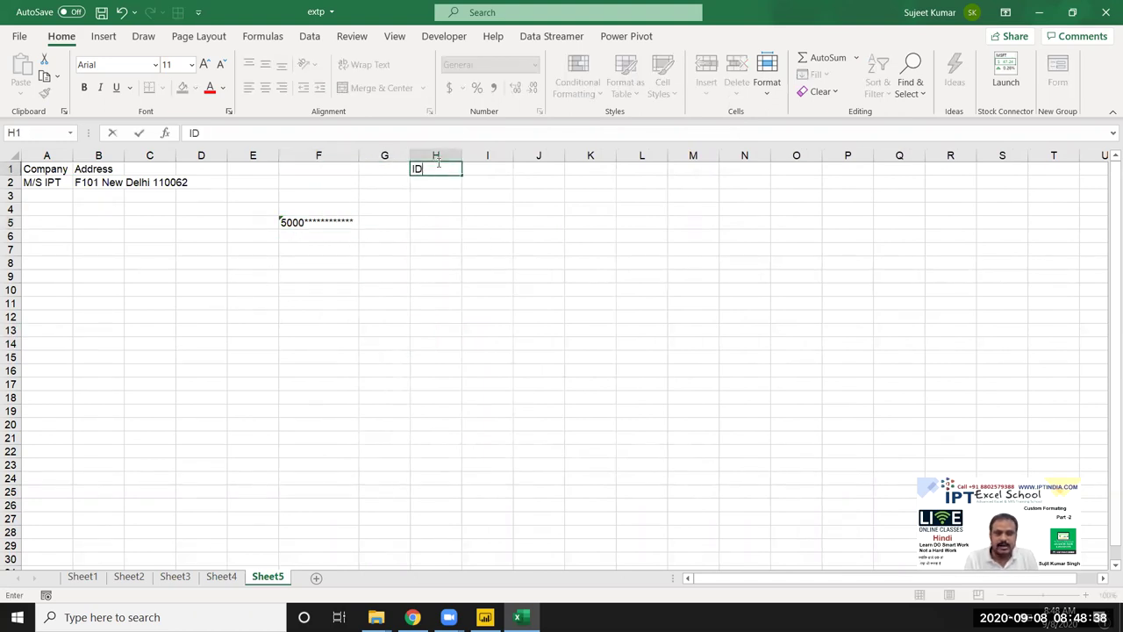
key("Tab")
type("Password")
key("Return")
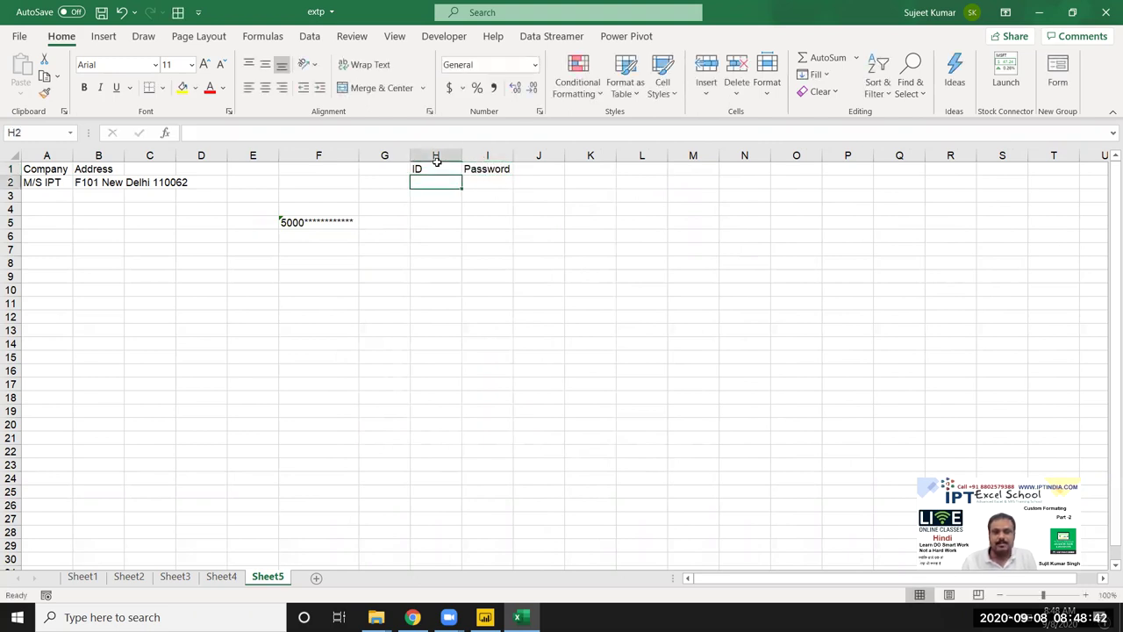
Give I2:I23 the custom number format ** so entries show only asterisks
left_click_drag(492, 182, 501, 460)
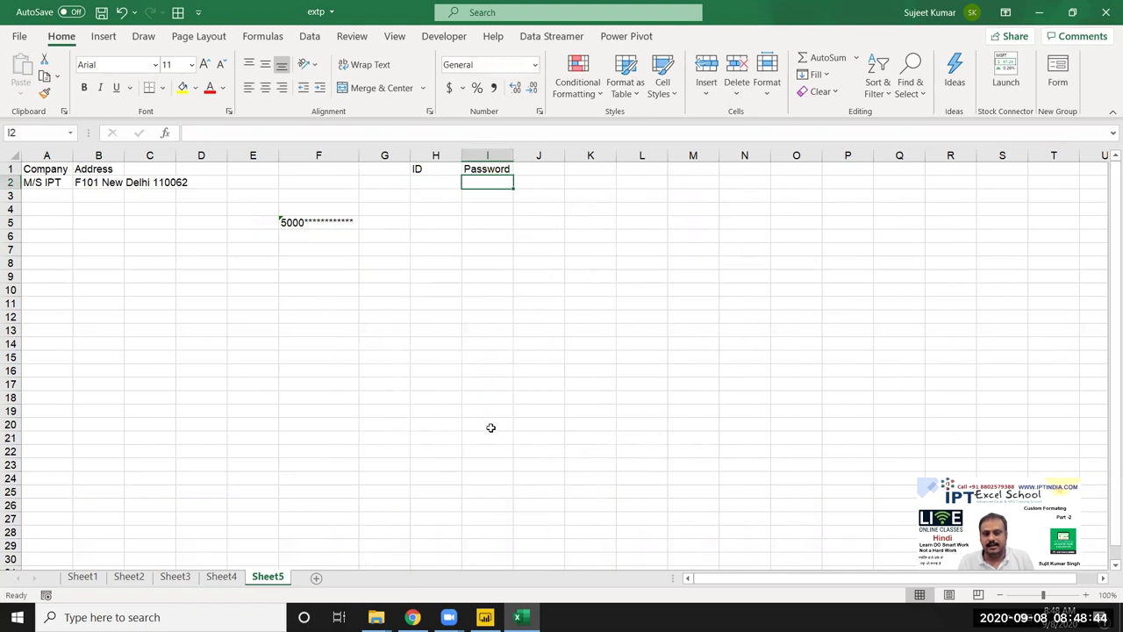
left_click(539, 110)
left_click(372, 313)
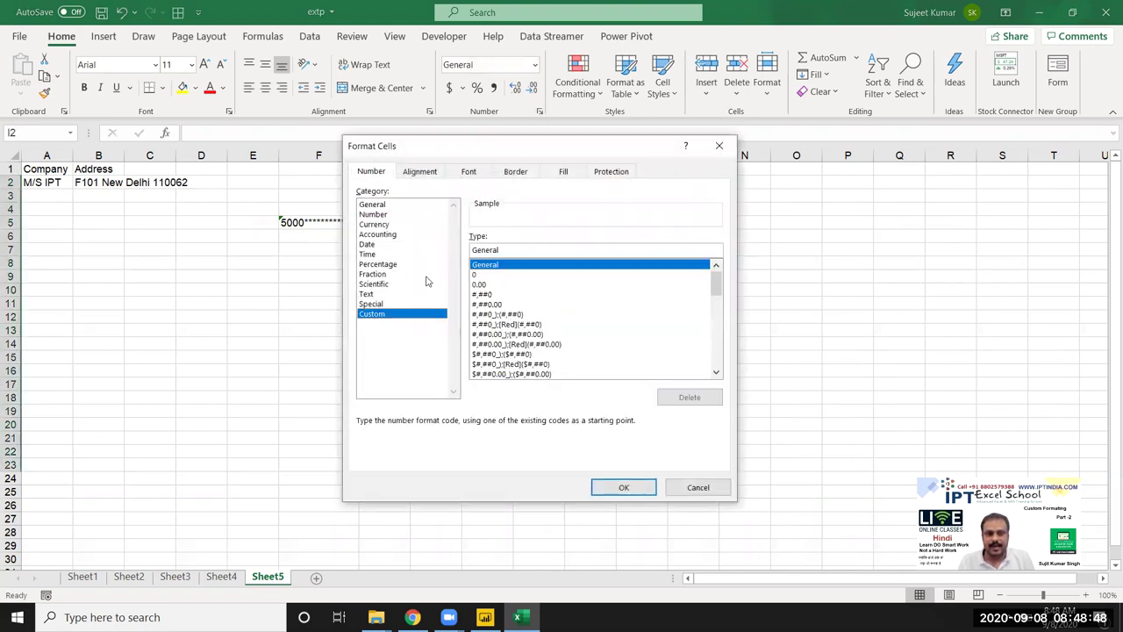
type("**")
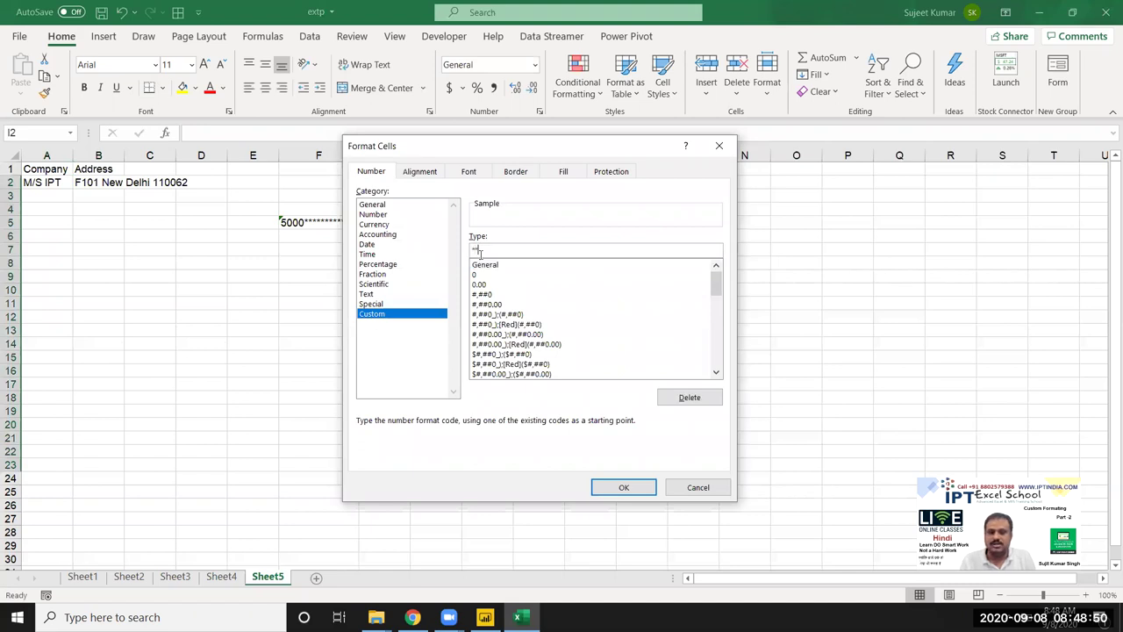
left_click(624, 487)
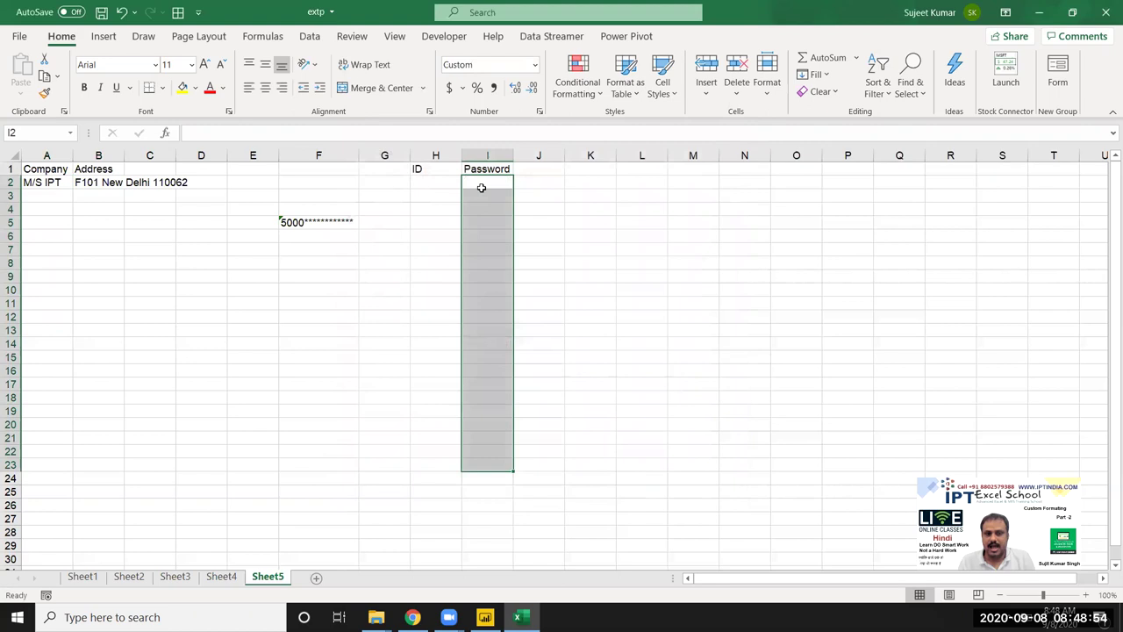
Enter a user ID in H2 and a numeric password in I2, then reselect I2 to verify it
left_click(445, 181)
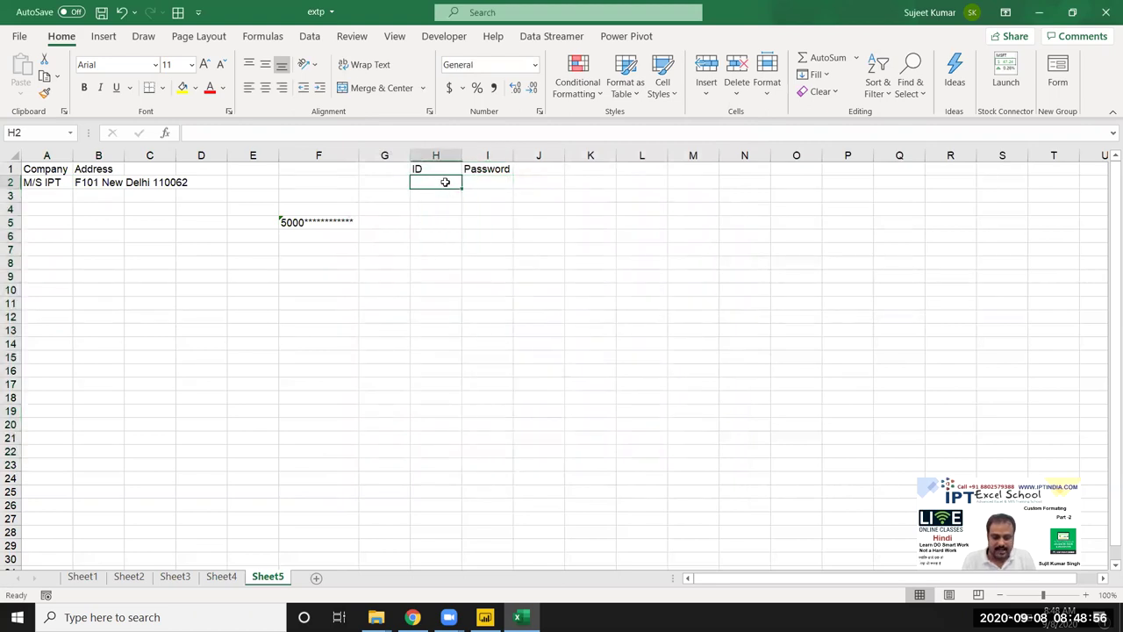
key("Tab")
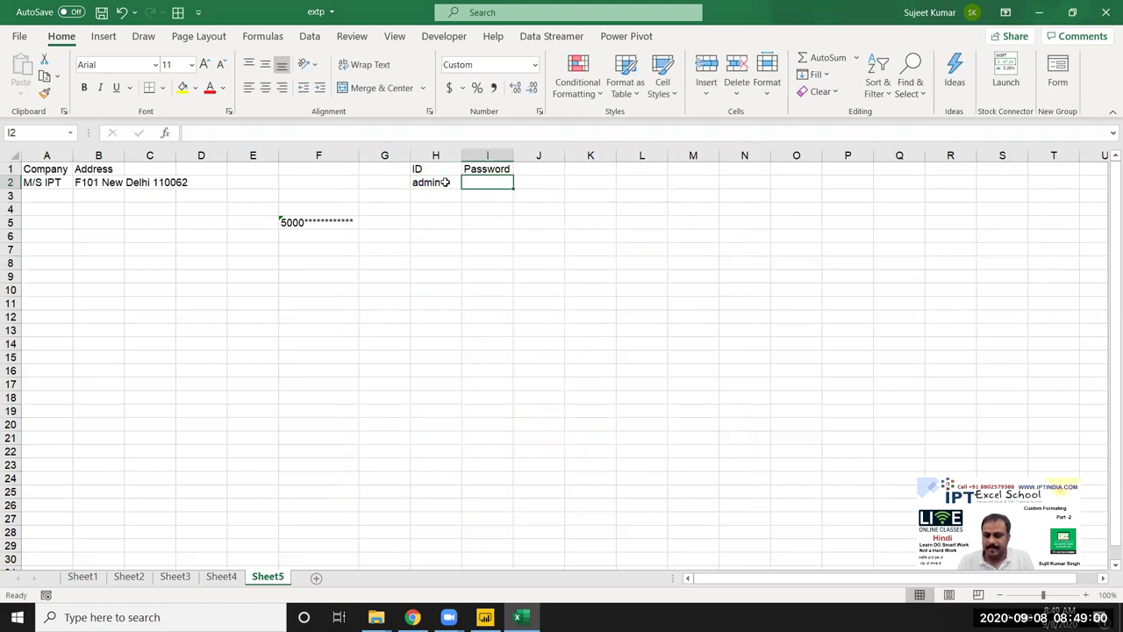
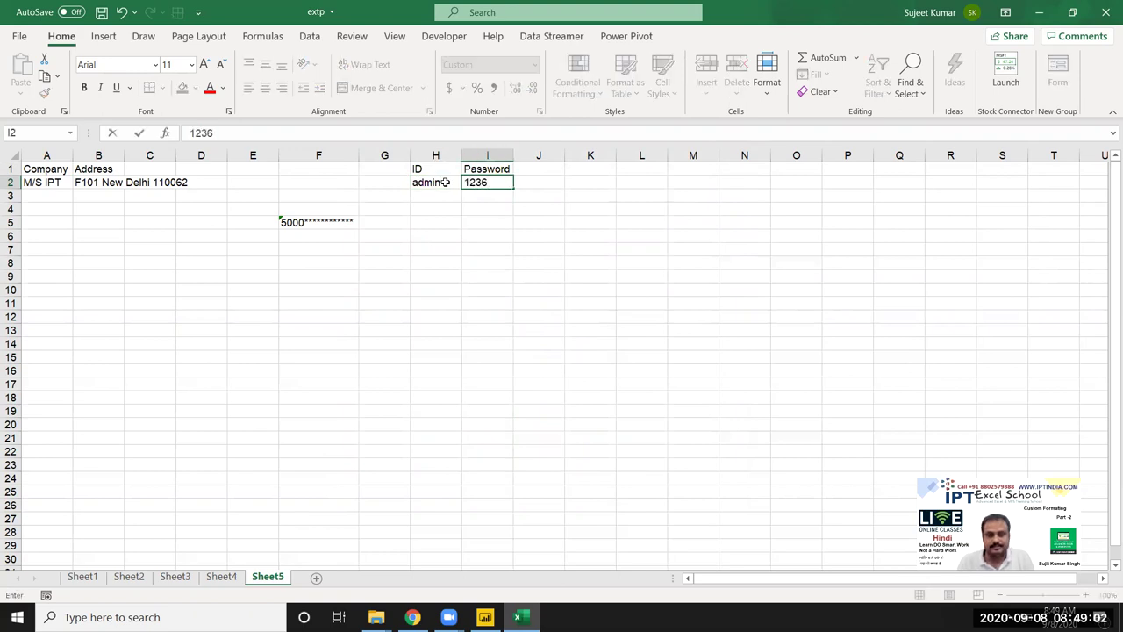
key("Return")
key("Up")
key("Right")
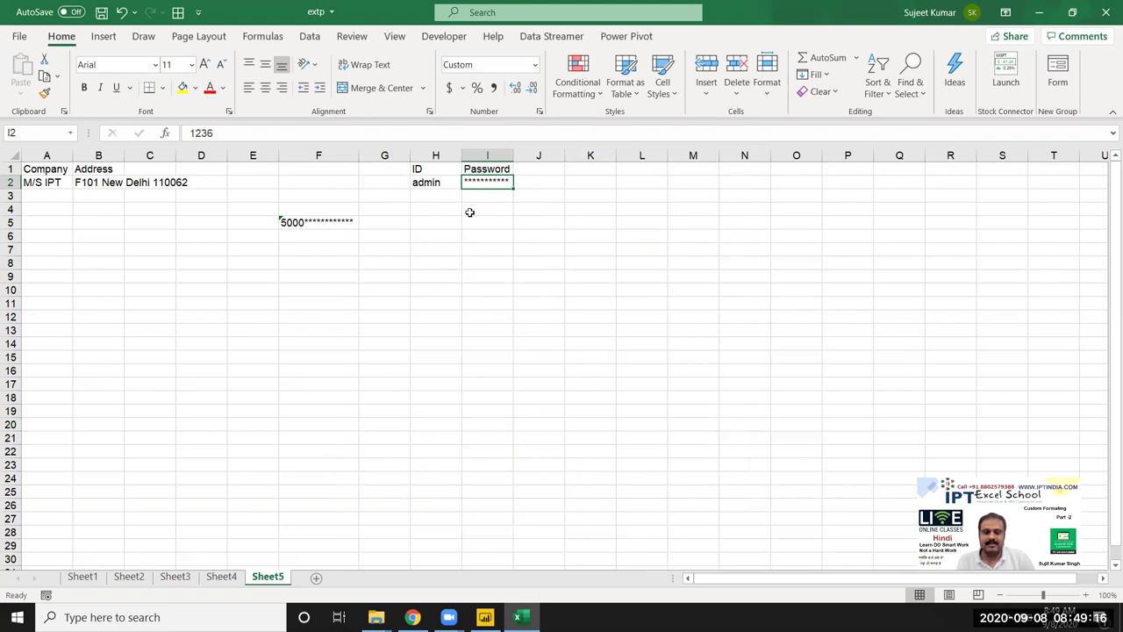
mouse_move(485, 617)
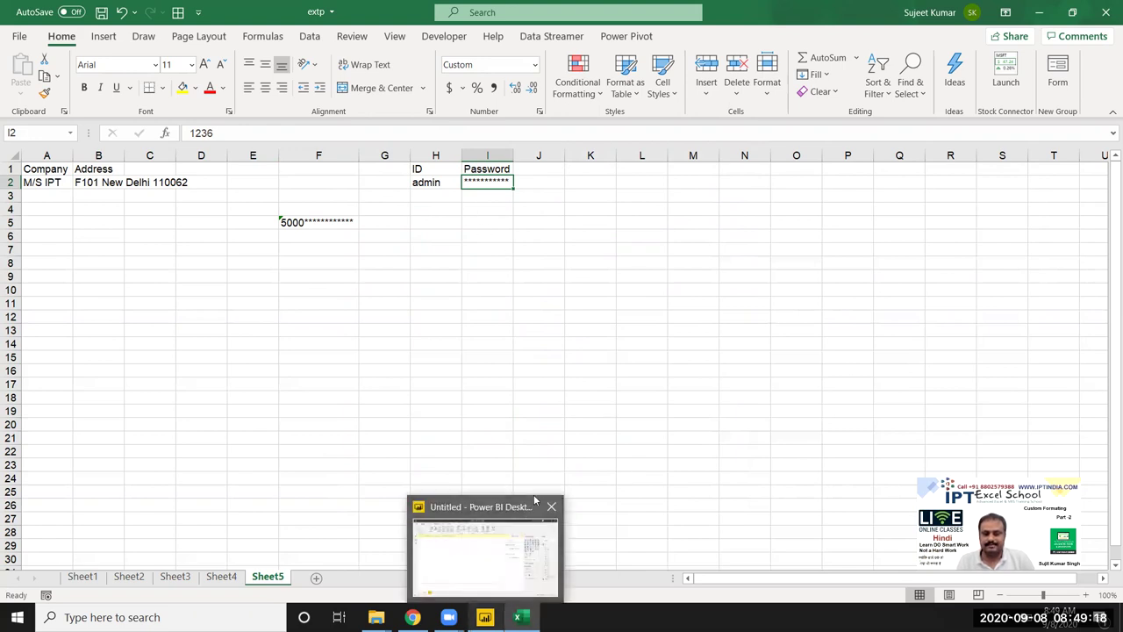
Close the Power BI window without saving and return to Excel
left_click(551, 506)
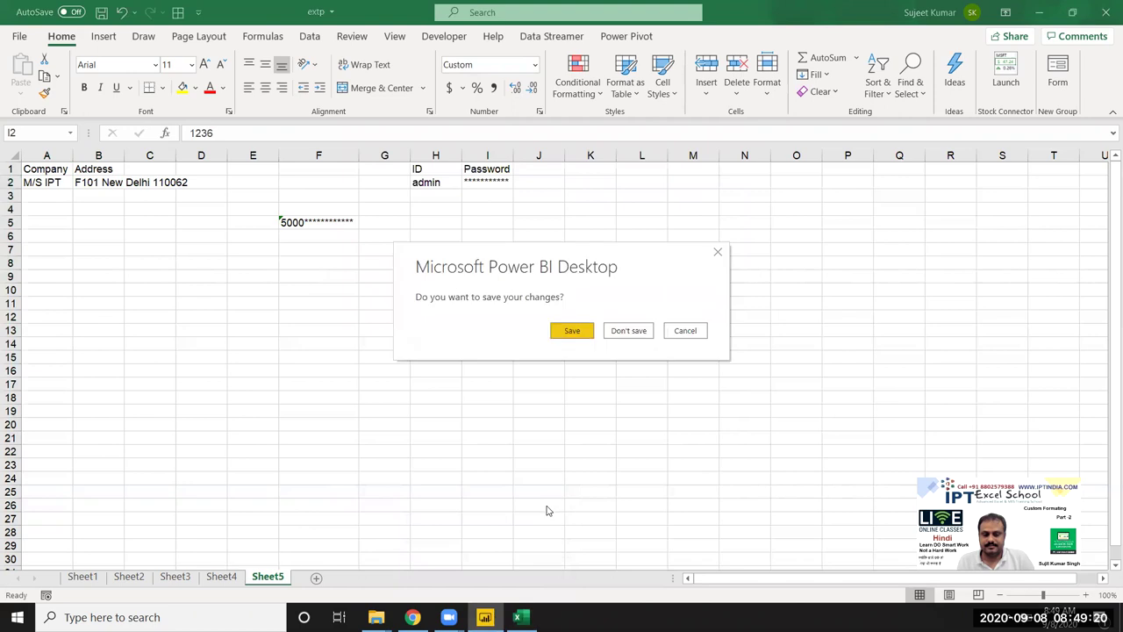
left_click(626, 339)
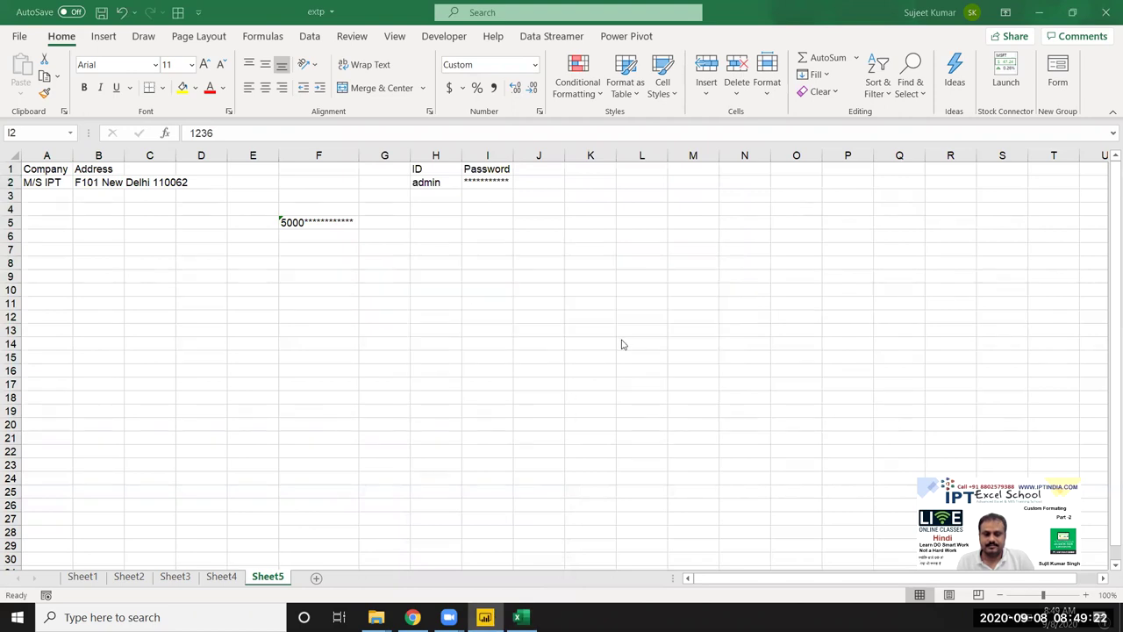
left_click(497, 304)
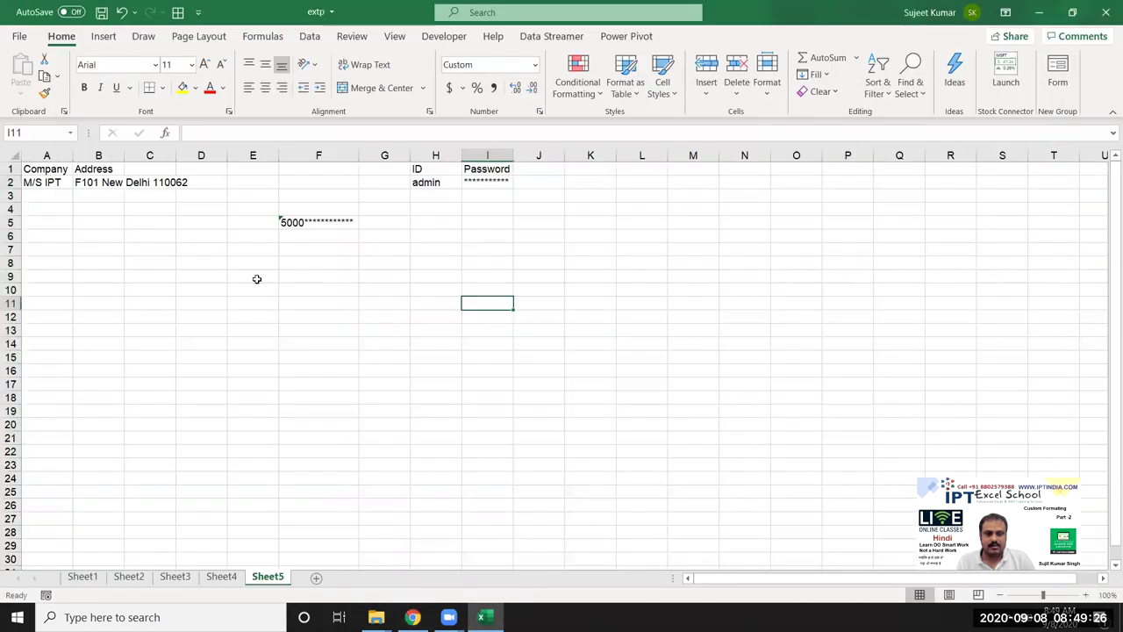
Autofit column B to show the full address and check the two-page print preview
left_click(99, 183)
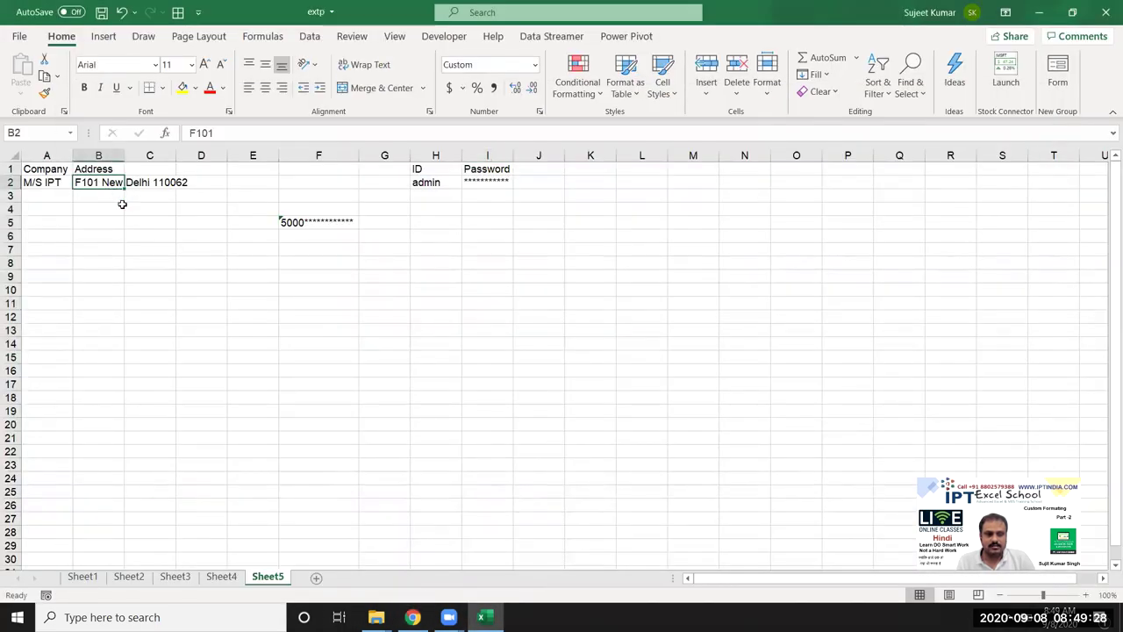
left_click(133, 218)
double_click(130, 156)
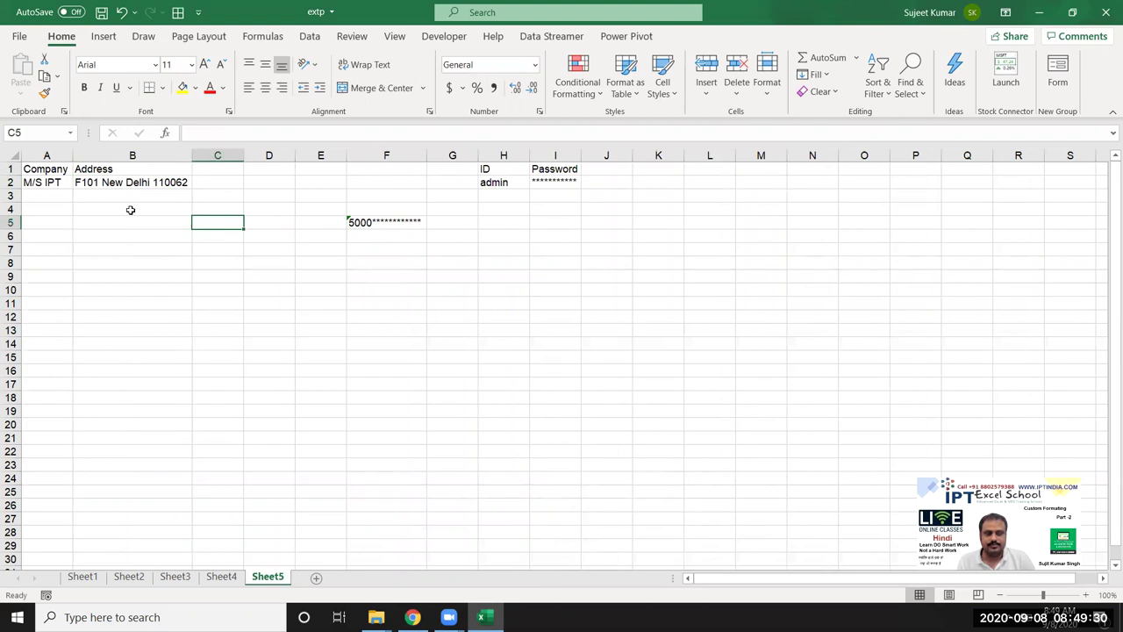
key("ctrl+p")
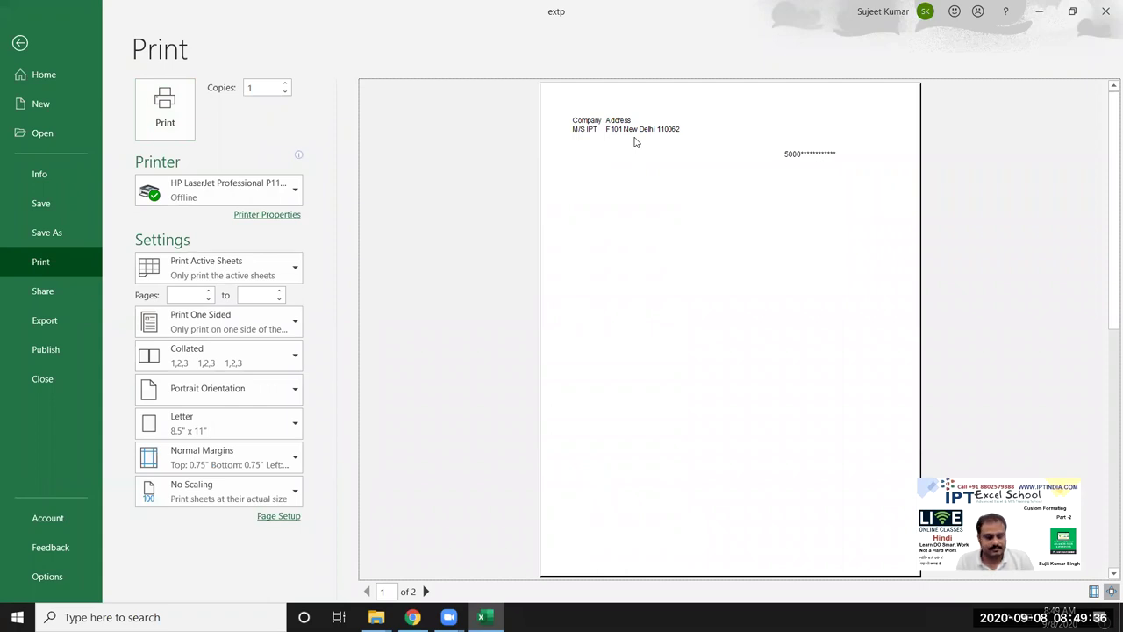
key("Escape")
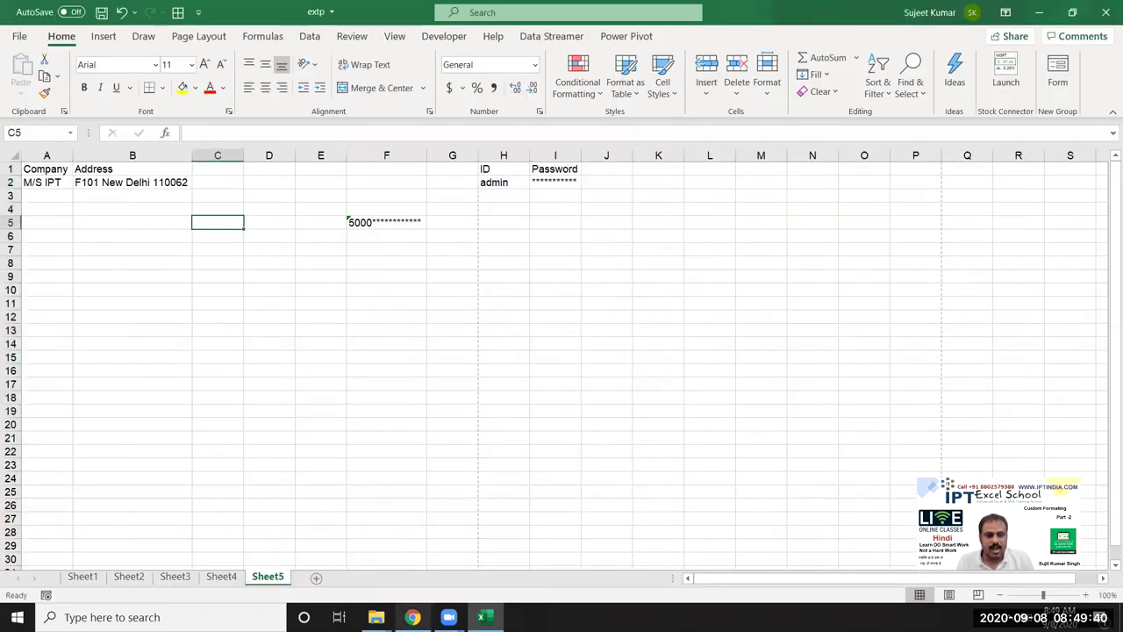
left_click(413, 617)
Read the guide's number format examples, highlighting 1234.6, the #,### code and the 0.0,, code
double_click(358, 398)
scroll(360, 394, "down", 3)
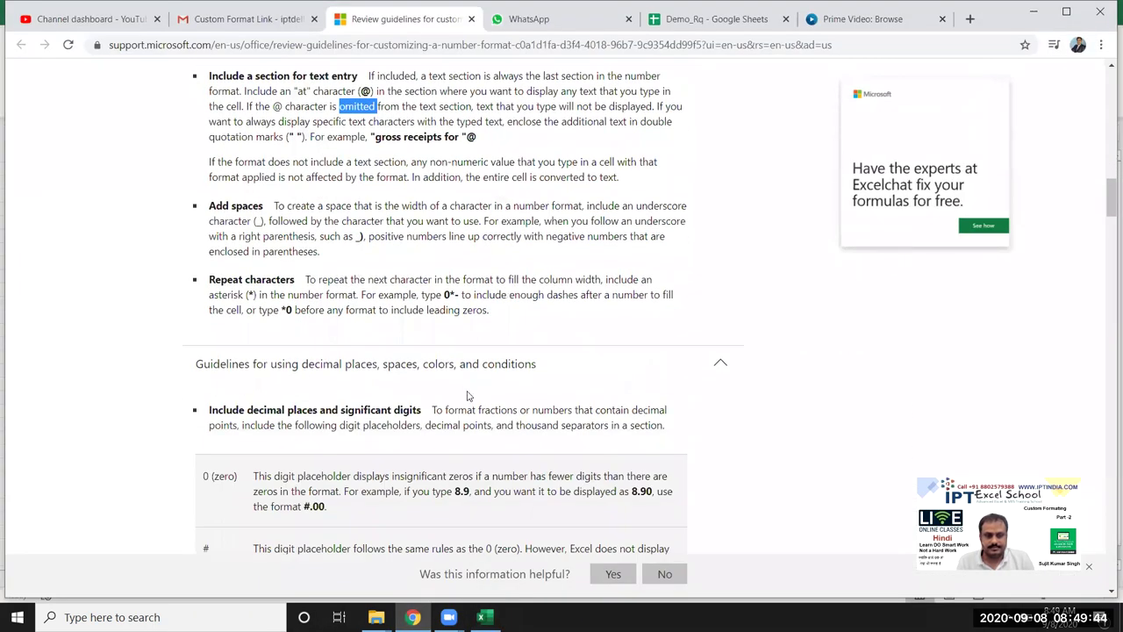
scroll(467, 396, "down", 1)
scroll(468, 396, "down", 1)
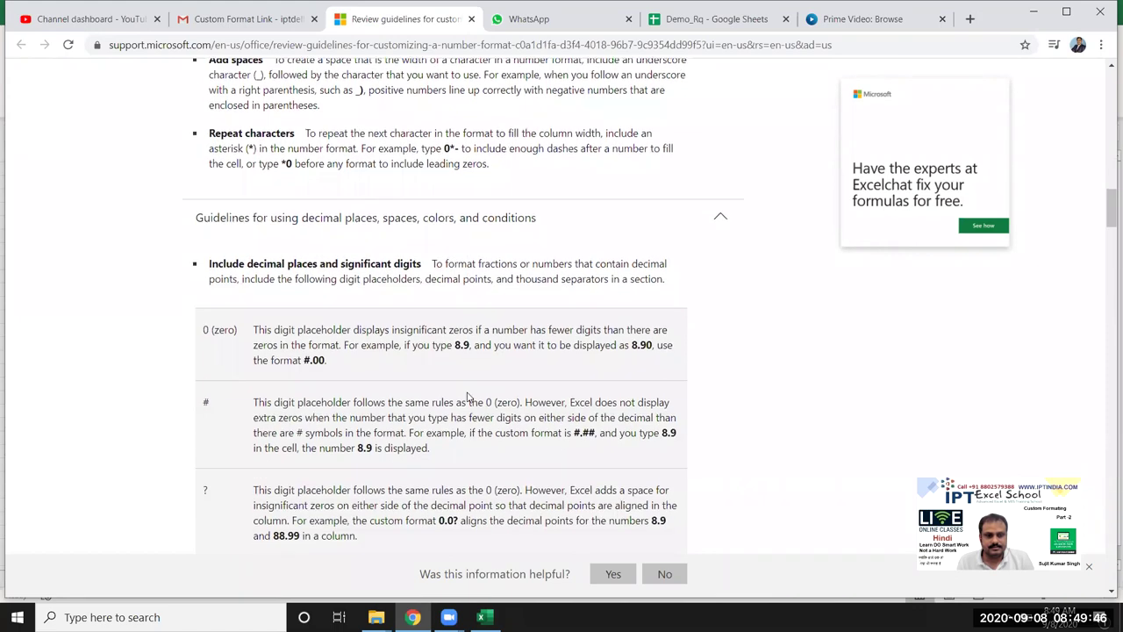
scroll(467, 396, "down", 1)
scroll(464, 321, "down", 1)
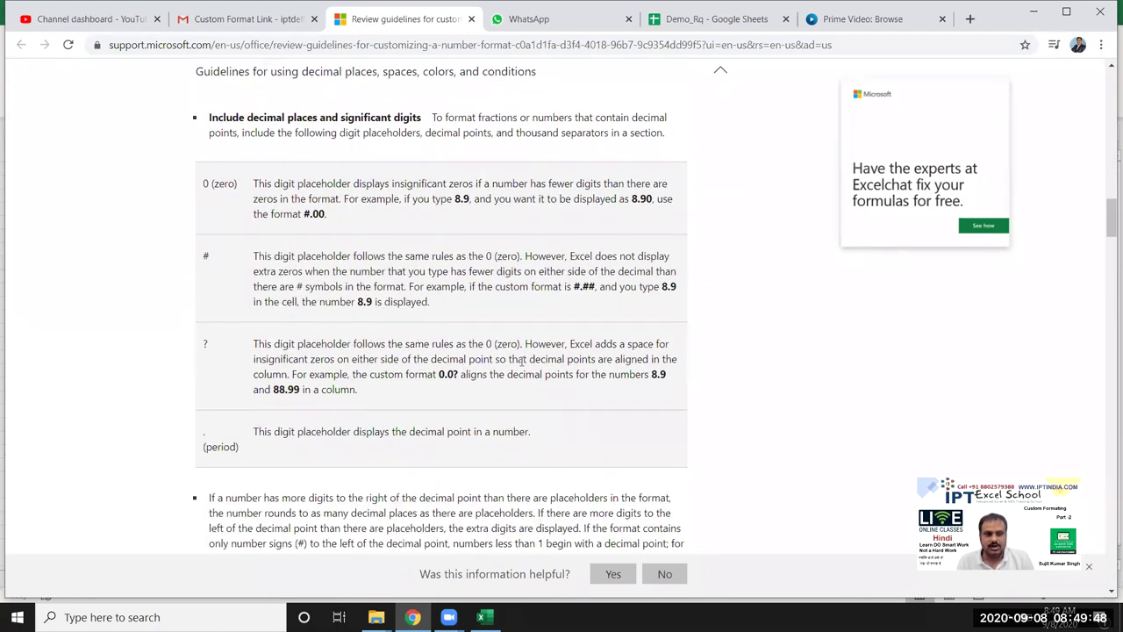
scroll(523, 360, "down", 2)
scroll(523, 361, "down", 1)
scroll(527, 386, "down", 2)
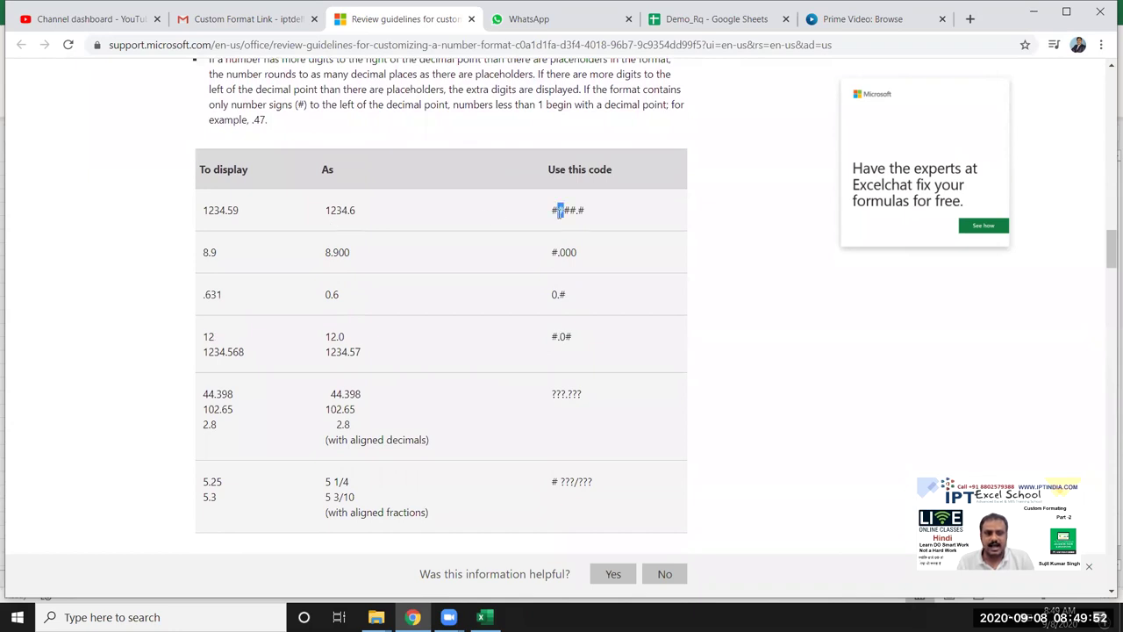
left_click(221, 210)
double_click(325, 211)
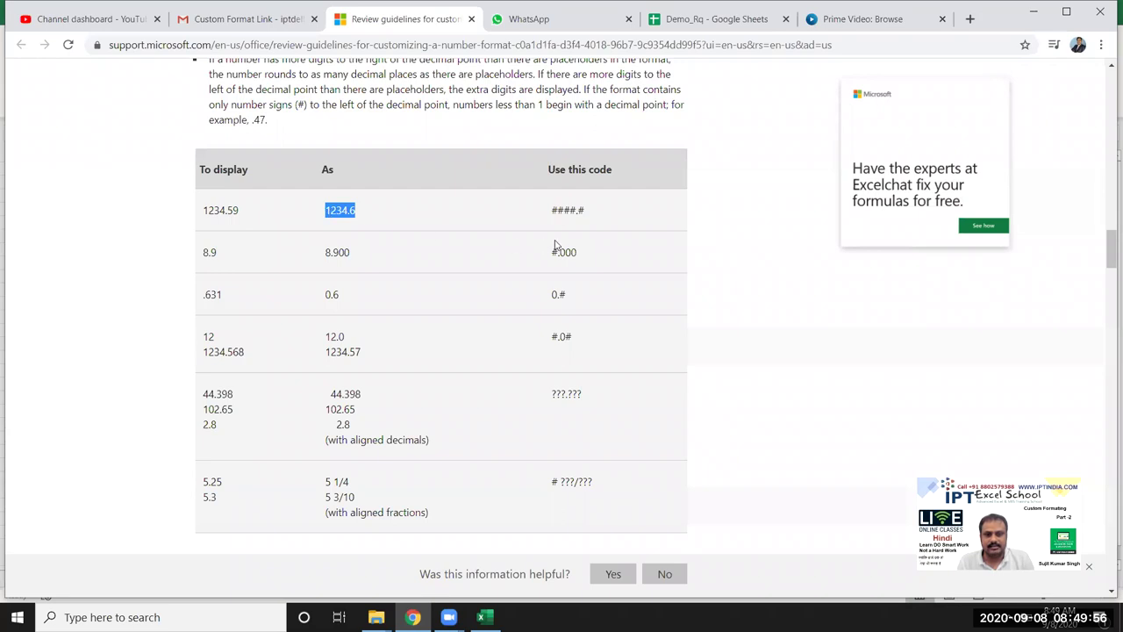
scroll(571, 360, "down", 4)
scroll(566, 395, "down", 1)
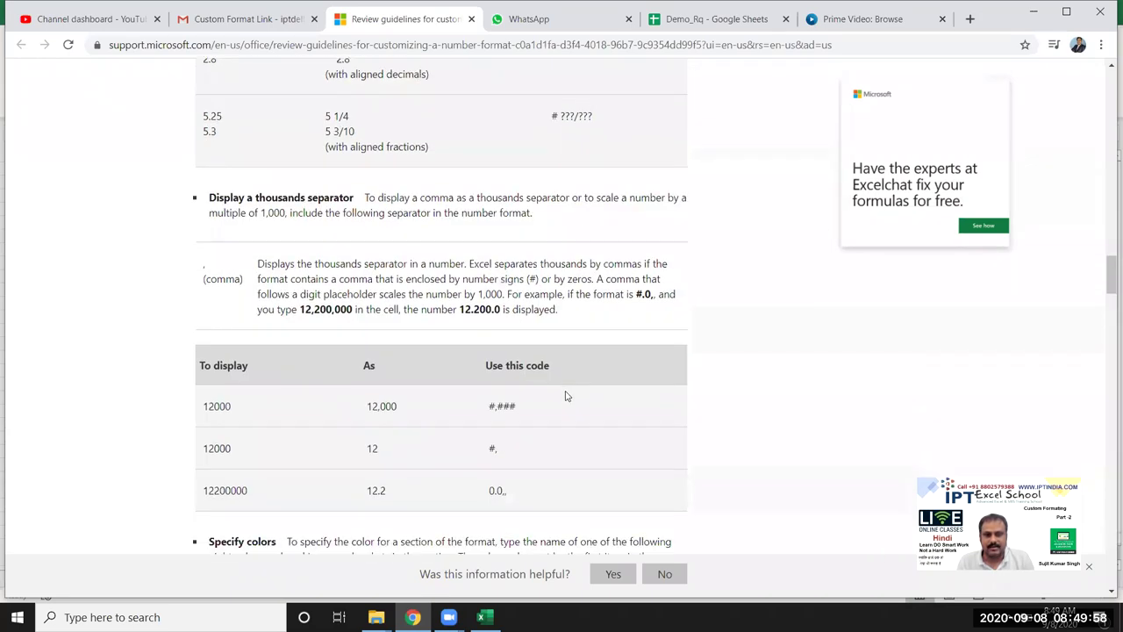
scroll(426, 395, "down", 1)
double_click(490, 334)
left_click(497, 371)
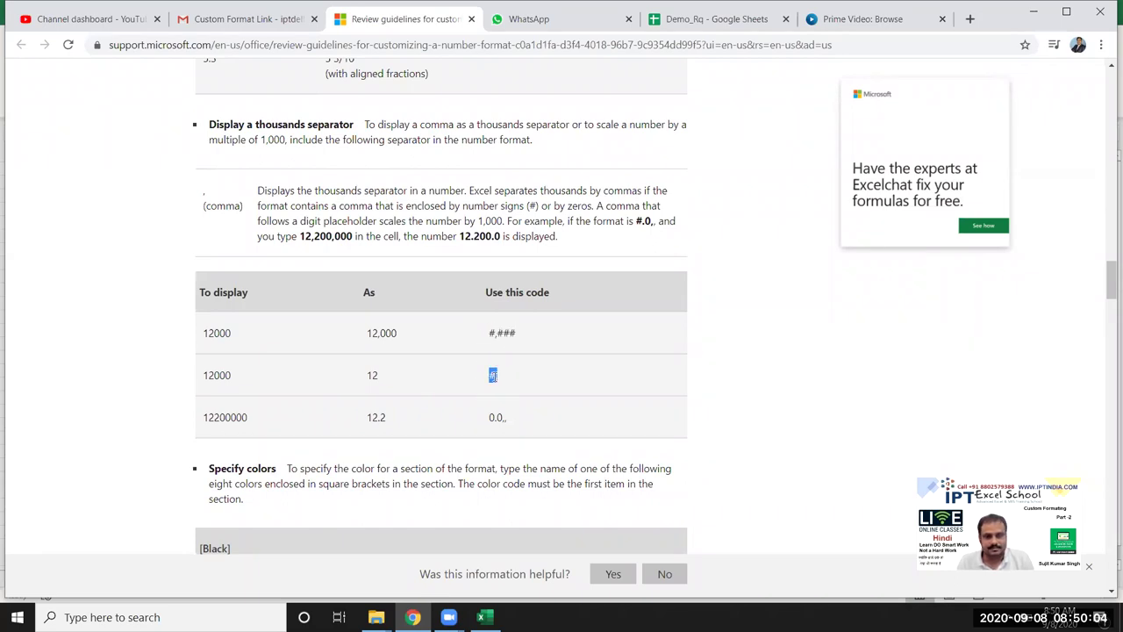
double_click(498, 418)
Review the guide's eight colour codes, including [Black], [White], [Blue] and [Magenta]
scroll(478, 467, "down", 2)
scroll(472, 474, "down", 2)
scroll(467, 469, "down", 1)
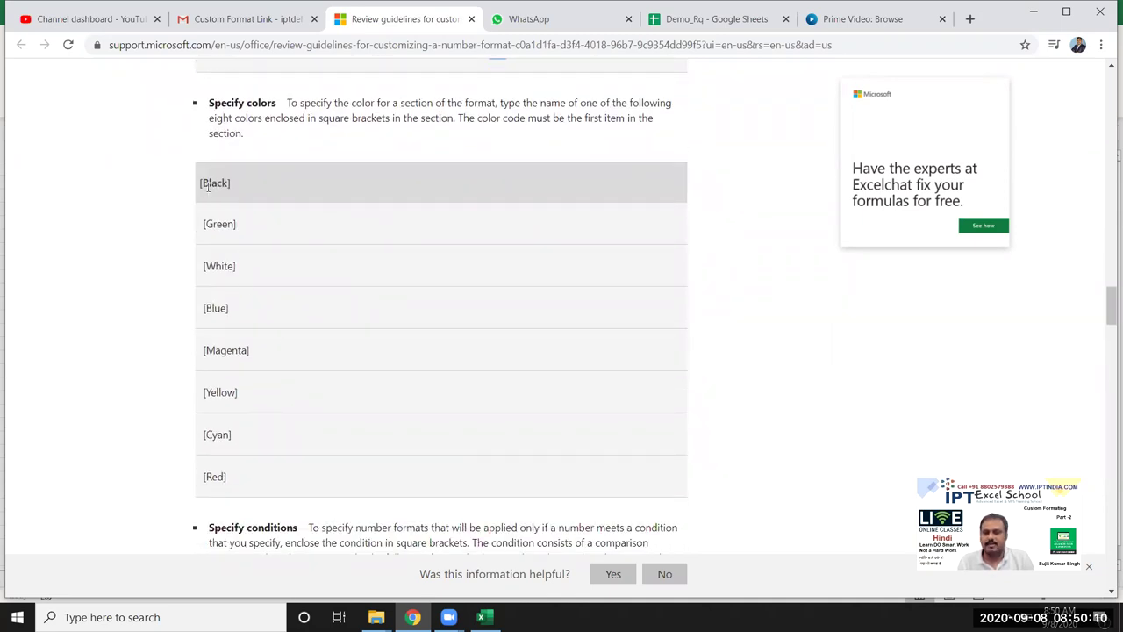
double_click(211, 183)
left_click(214, 226)
double_click(218, 281)
double_click(213, 321)
double_click(217, 344)
left_click(221, 405)
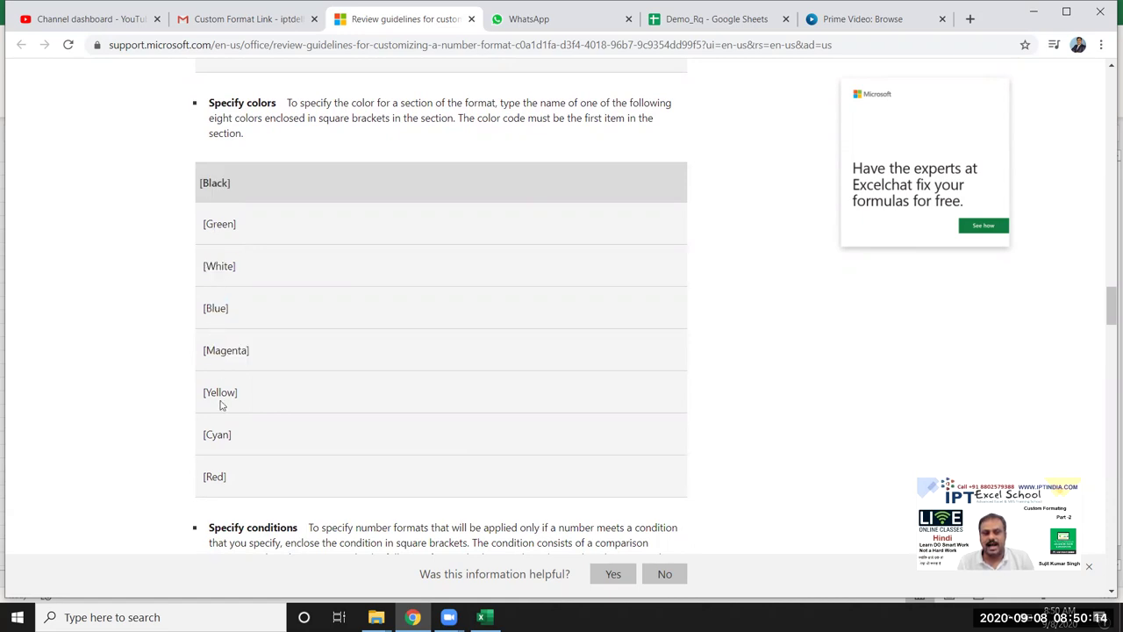
left_click_drag(228, 478, 201, 191)
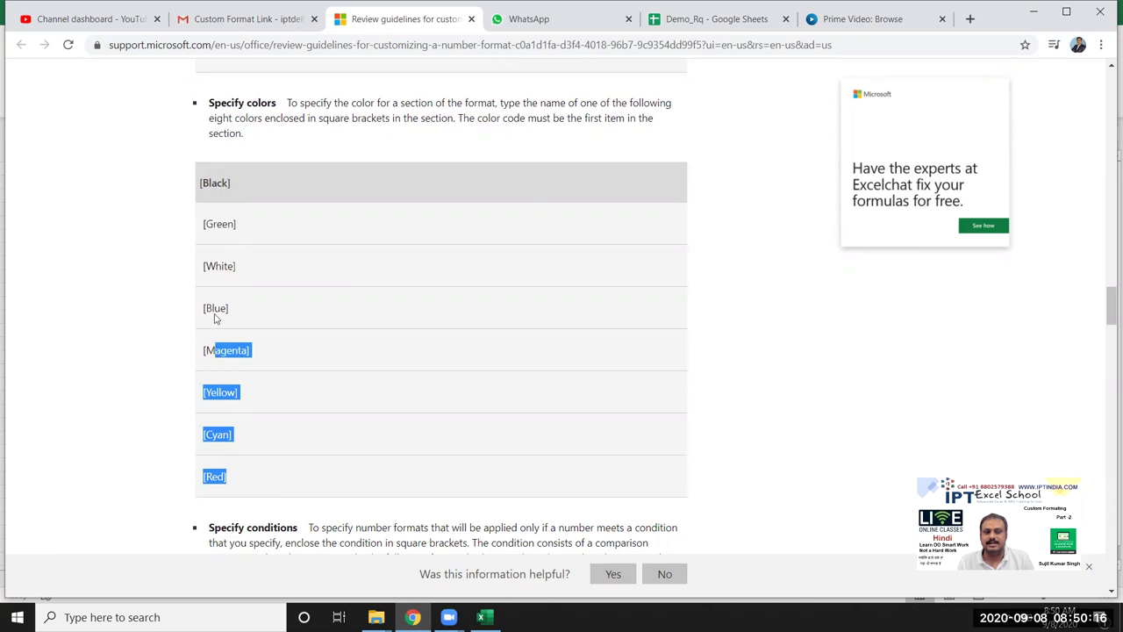
Select the [Red][<=100];[Blue][>100] example code and return to Excel
scroll(321, 273, "down", 2)
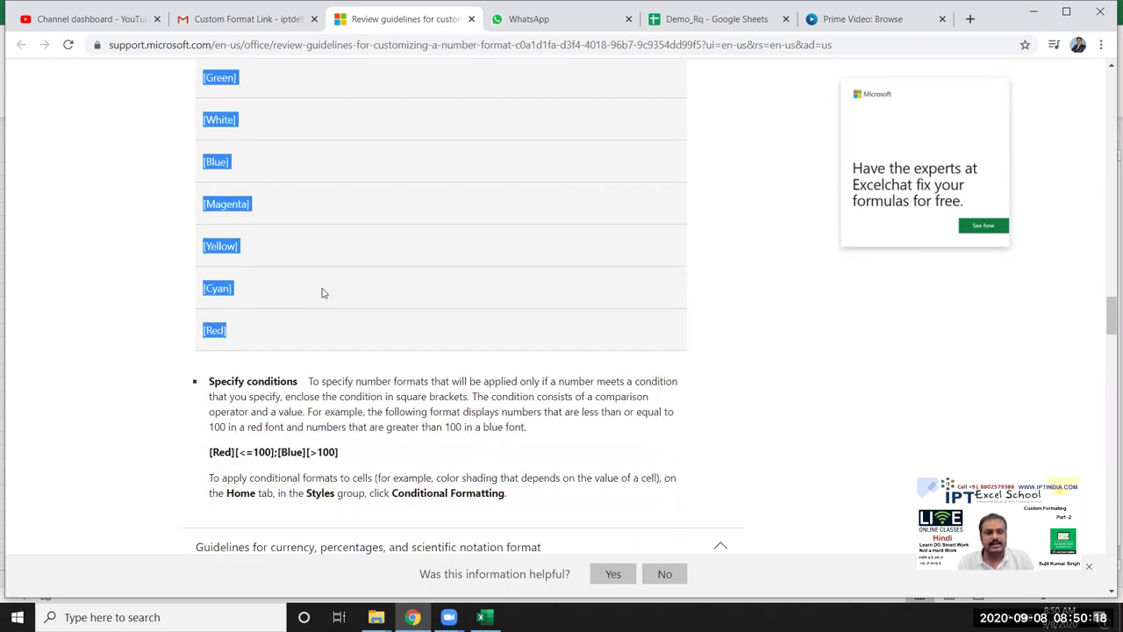
scroll(321, 294, "down", 2)
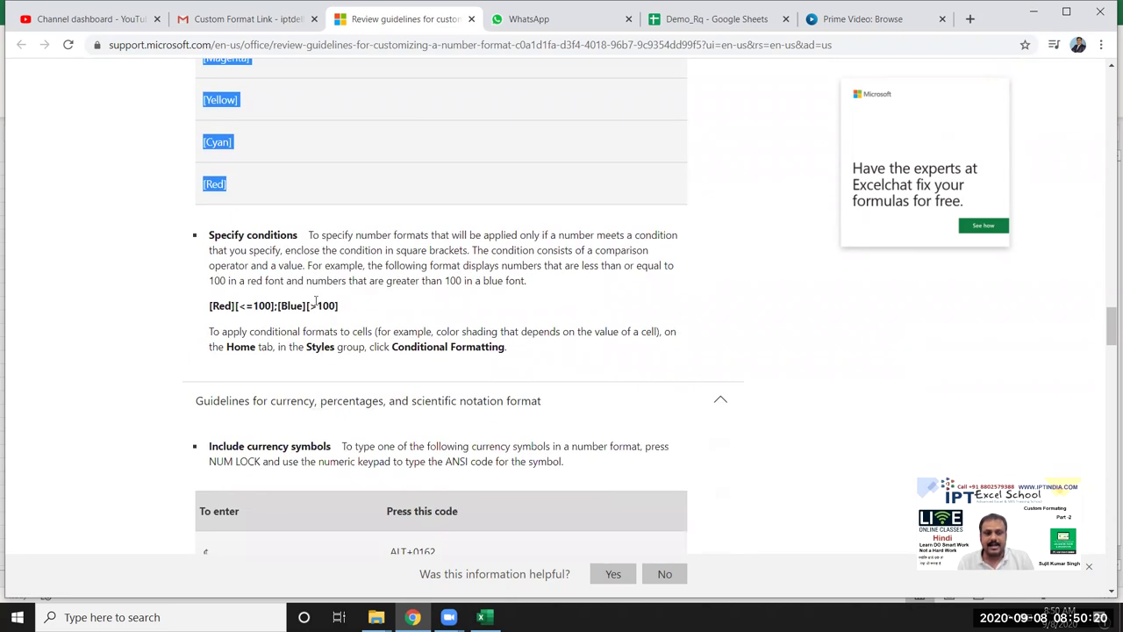
scroll(316, 301, "up", 1)
left_click(334, 384)
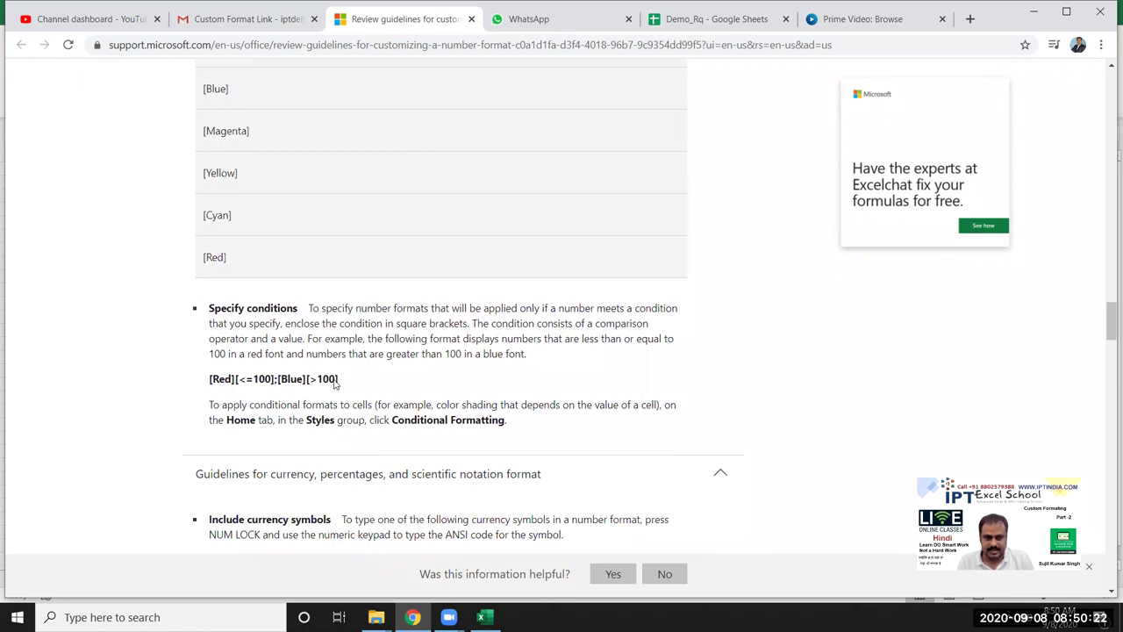
left_click_drag(334, 384, 205, 383)
key("ctrl+c")
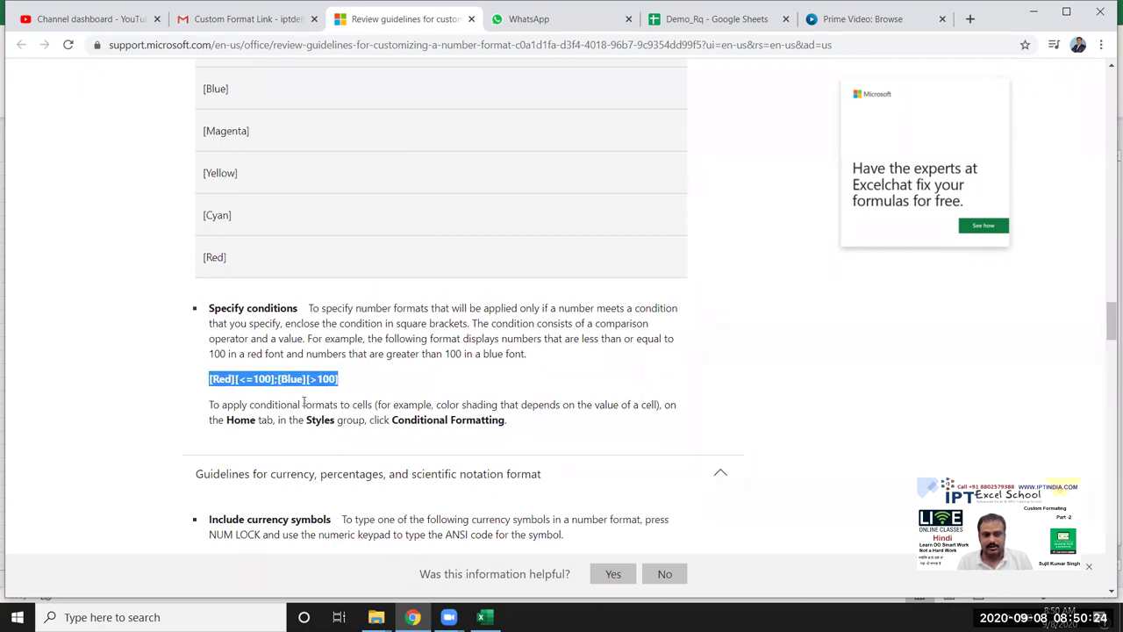
key("alt+Tab")
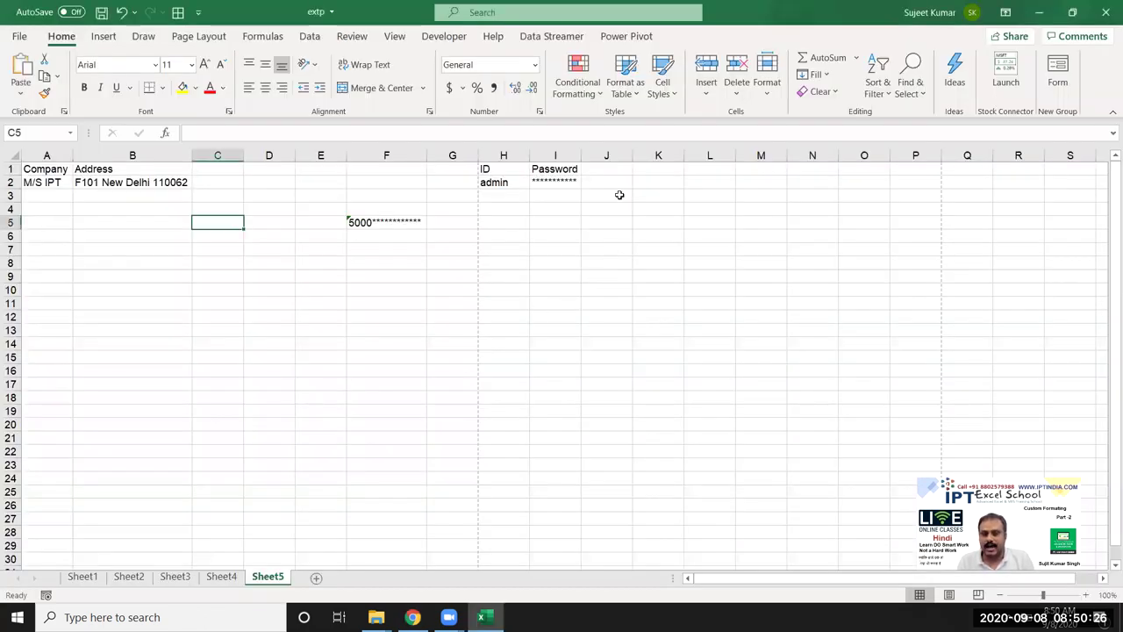
Give column K the pasted custom format [Red][<=100];[Blue][>100]
left_click(673, 155)
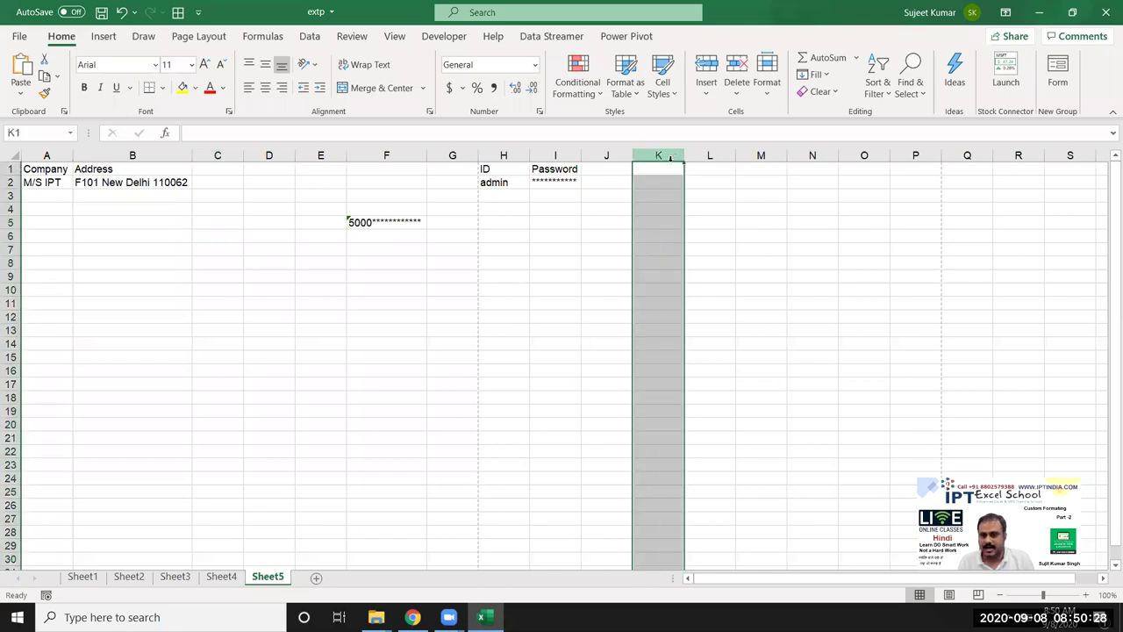
left_click(540, 112)
left_click(384, 315)
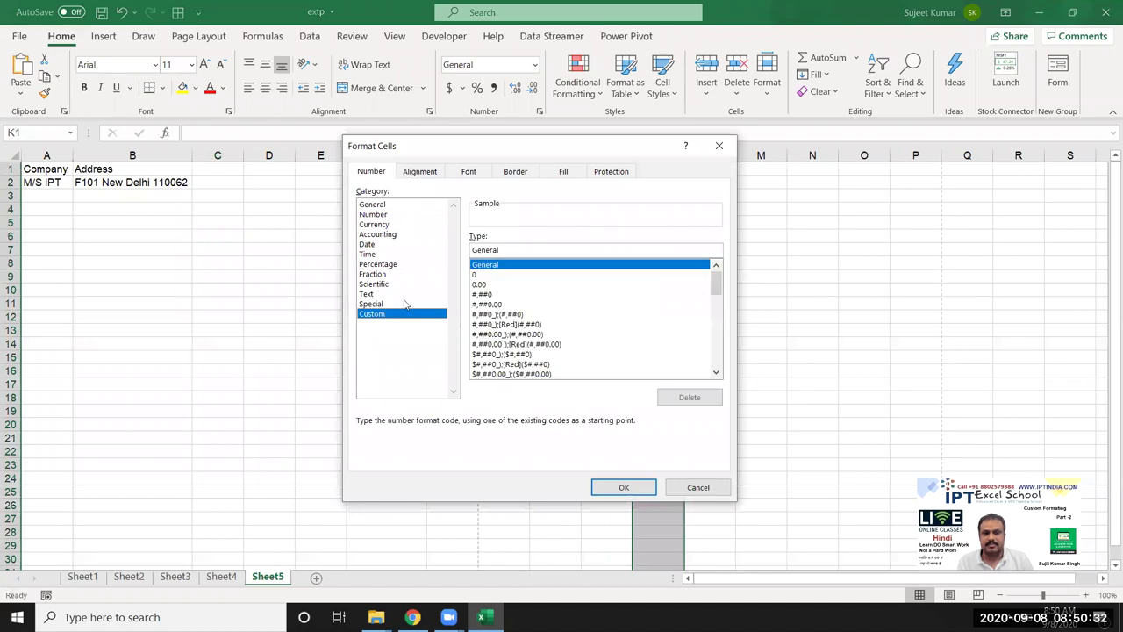
double_click(507, 249)
key("ctrl+v")
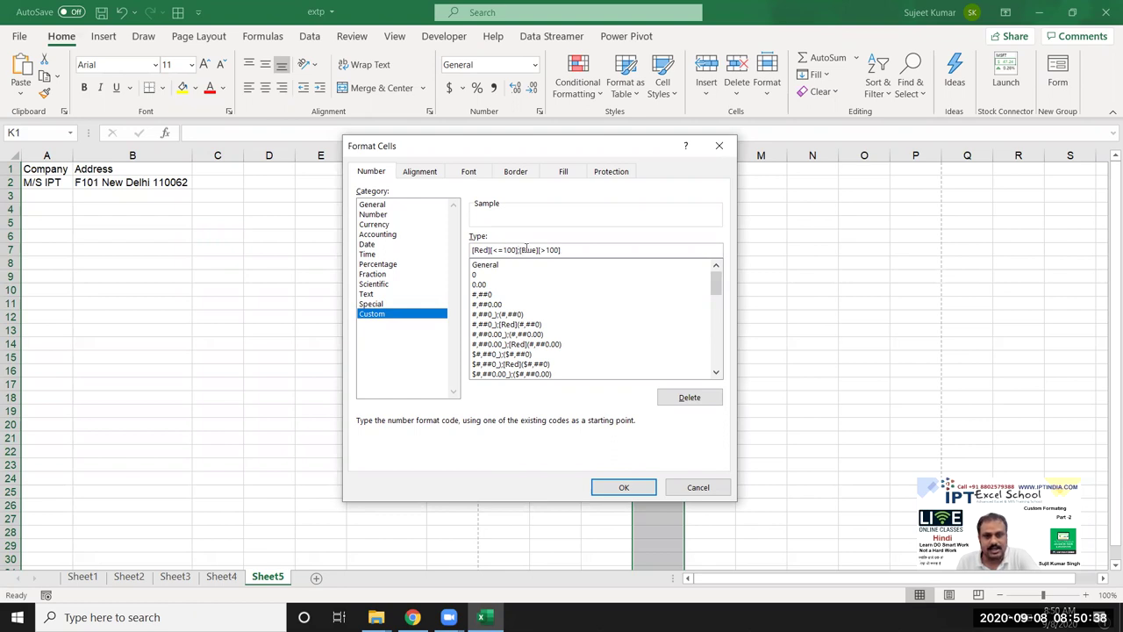
left_click(632, 488)
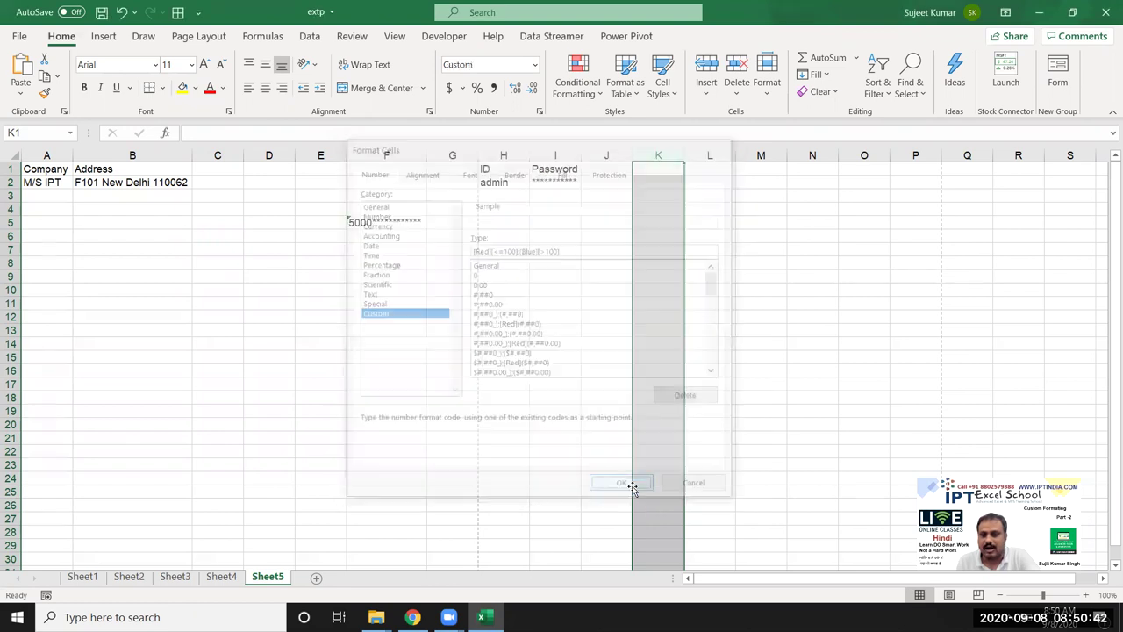
Enter test values 150 in K9 and 60 in K7
left_click(650, 276)
type("150")
key("Return")
left_click(665, 246)
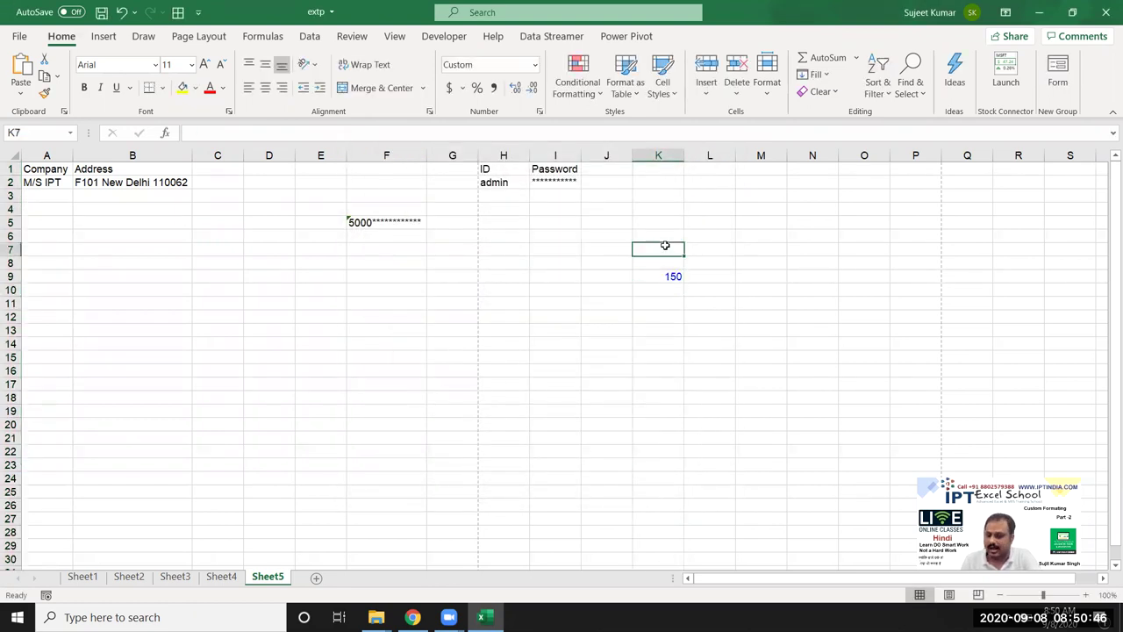
type("60")
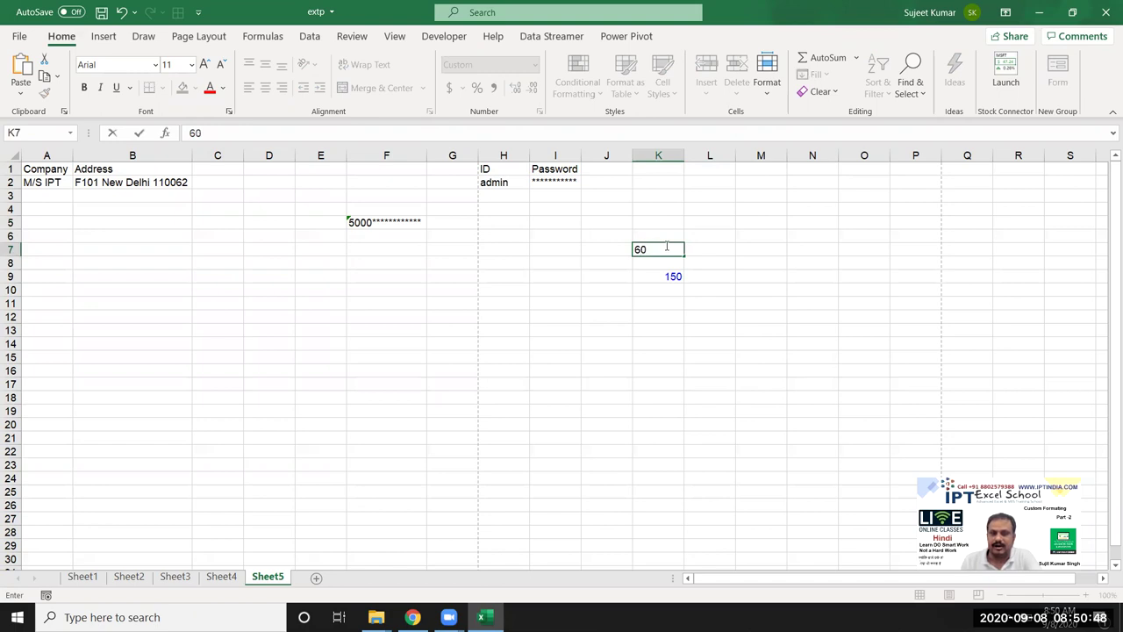
key("Return")
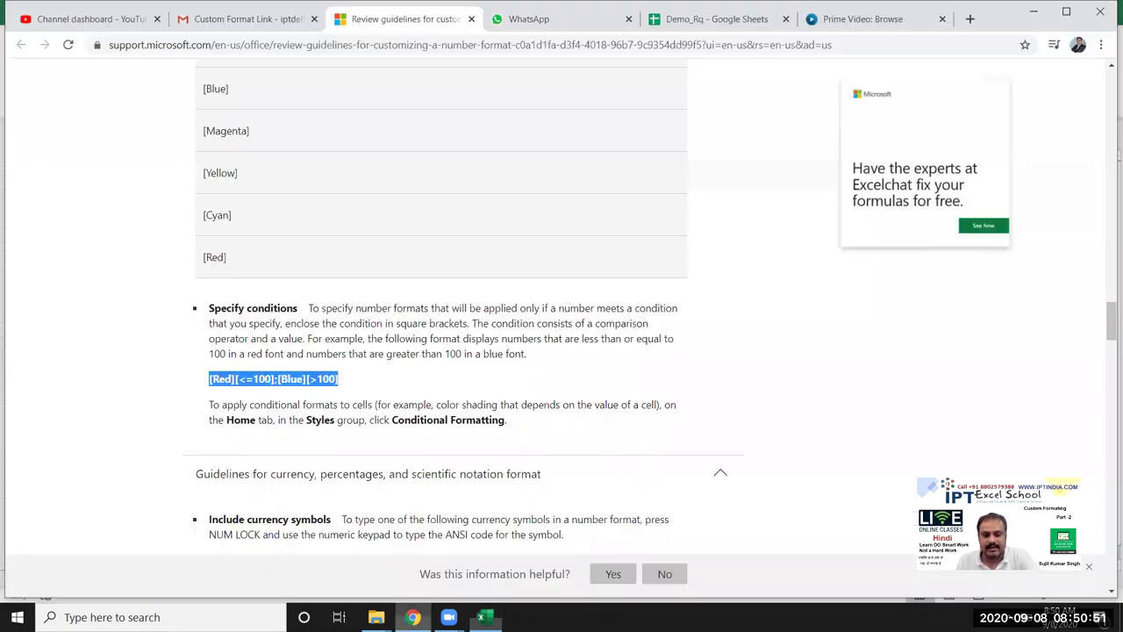
left_click(413, 617)
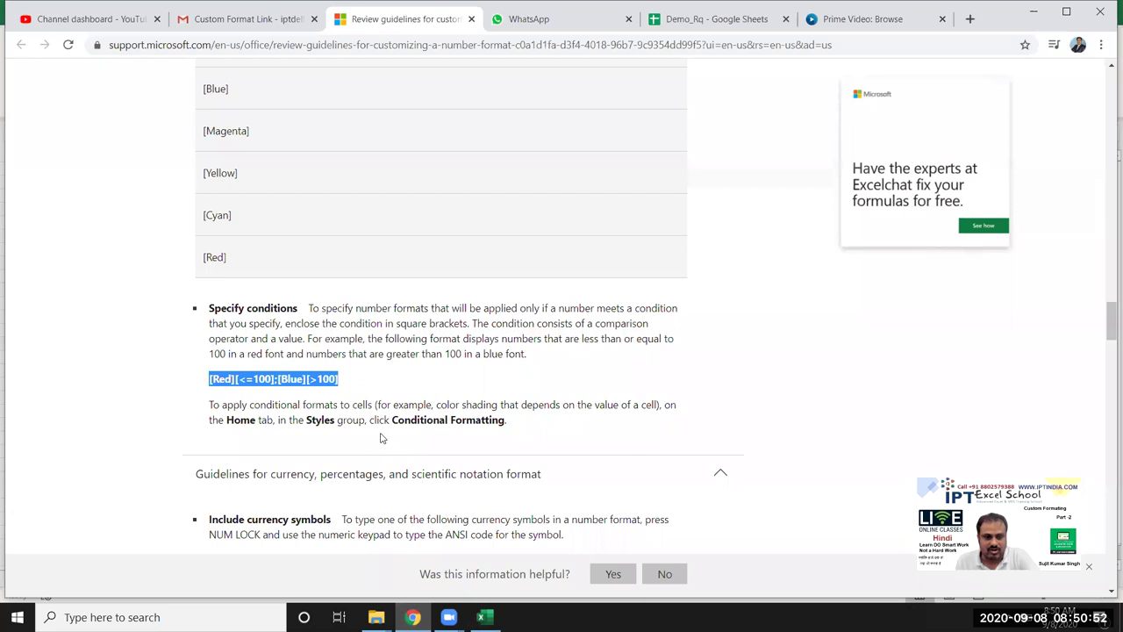
Scroll to the currency symbols table, select the € sign and return to Excel
left_click(381, 437)
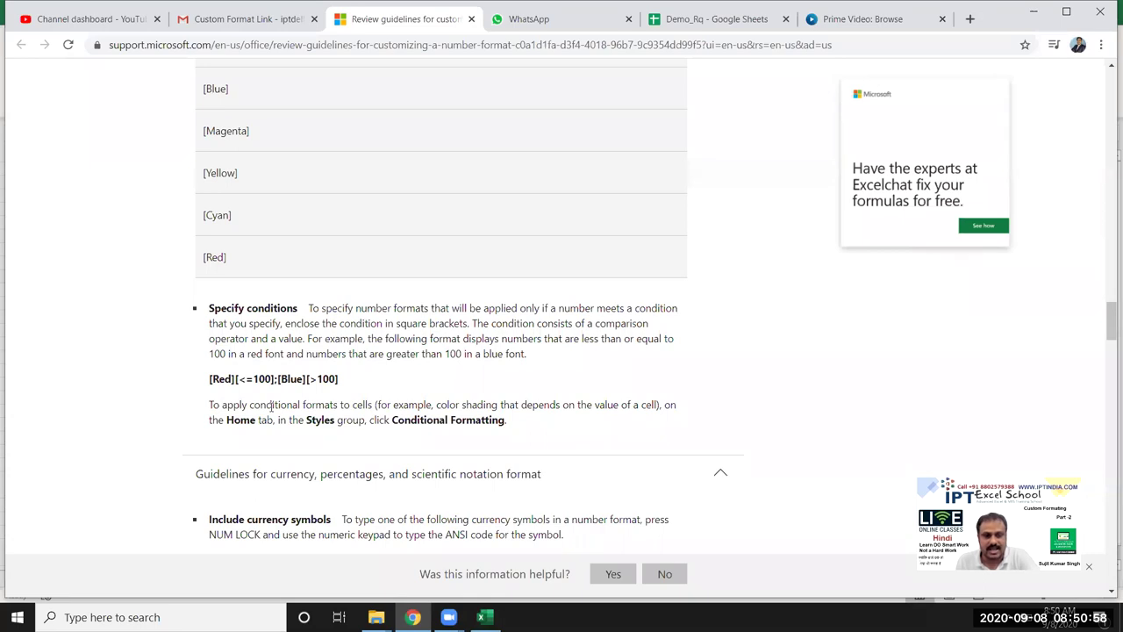
triple_click(421, 420)
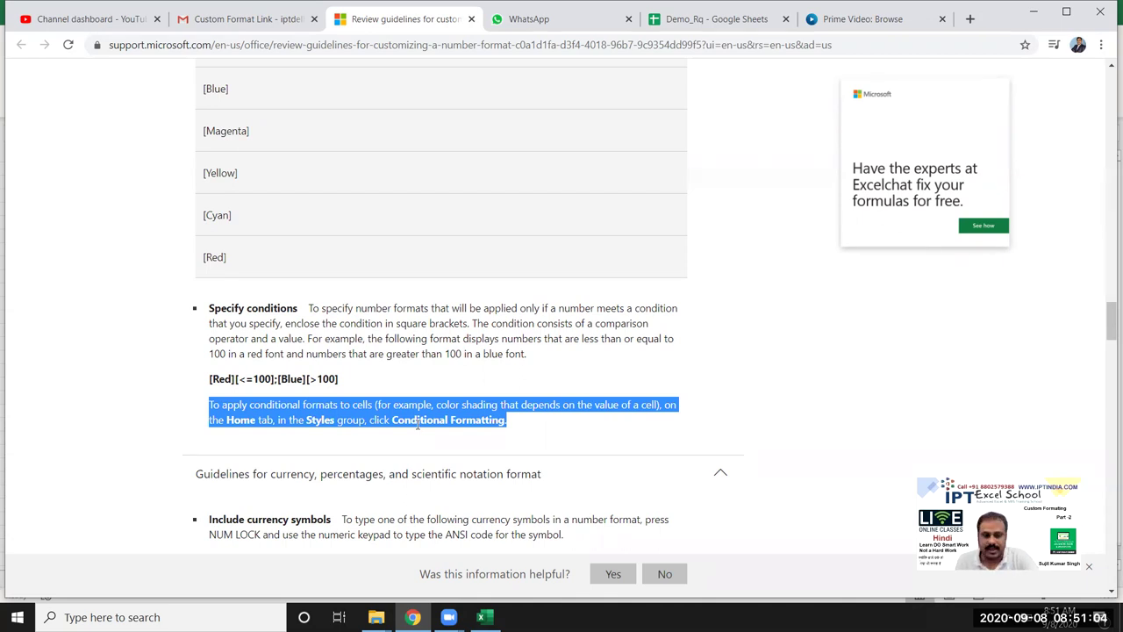
scroll(418, 423, "down", 3)
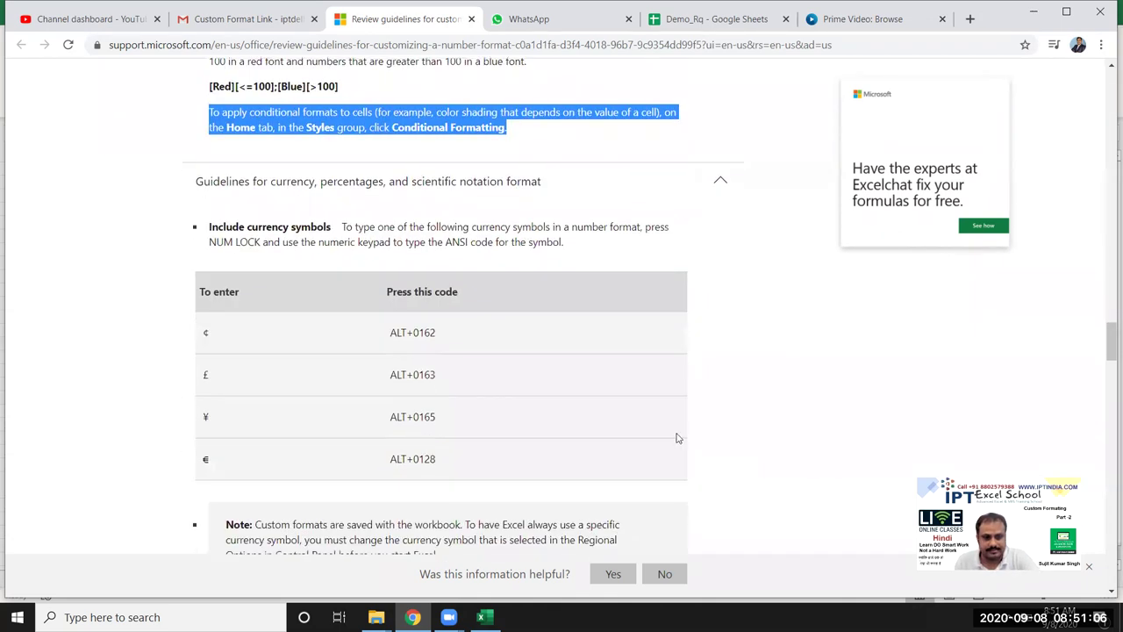
scroll(675, 422, "down", 1)
left_click(211, 267)
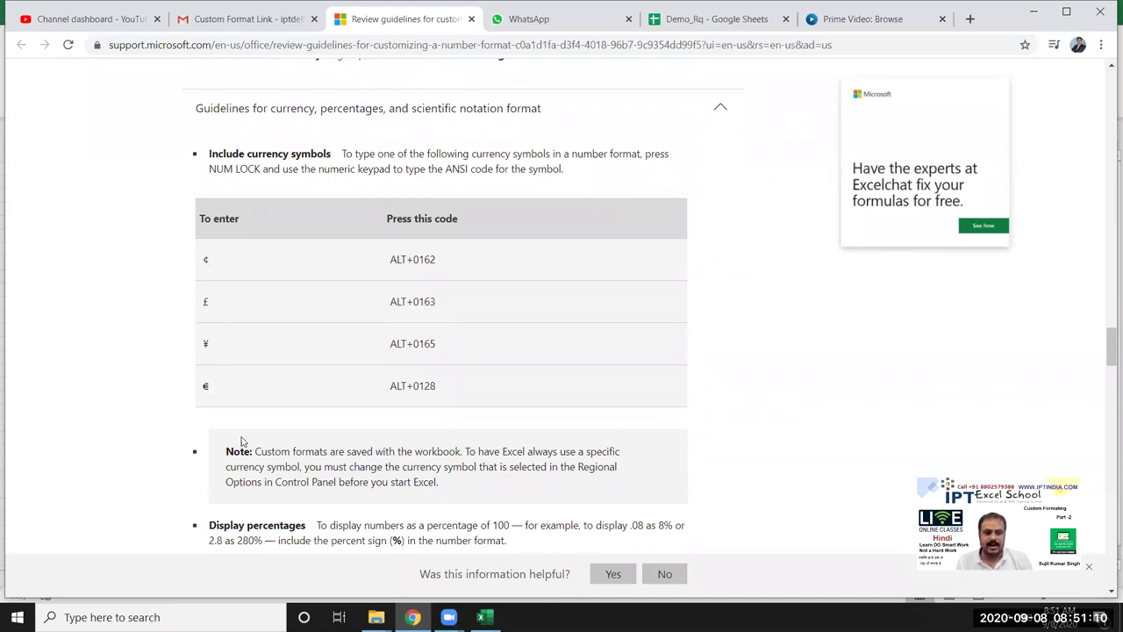
left_click_drag(211, 389, 201, 387)
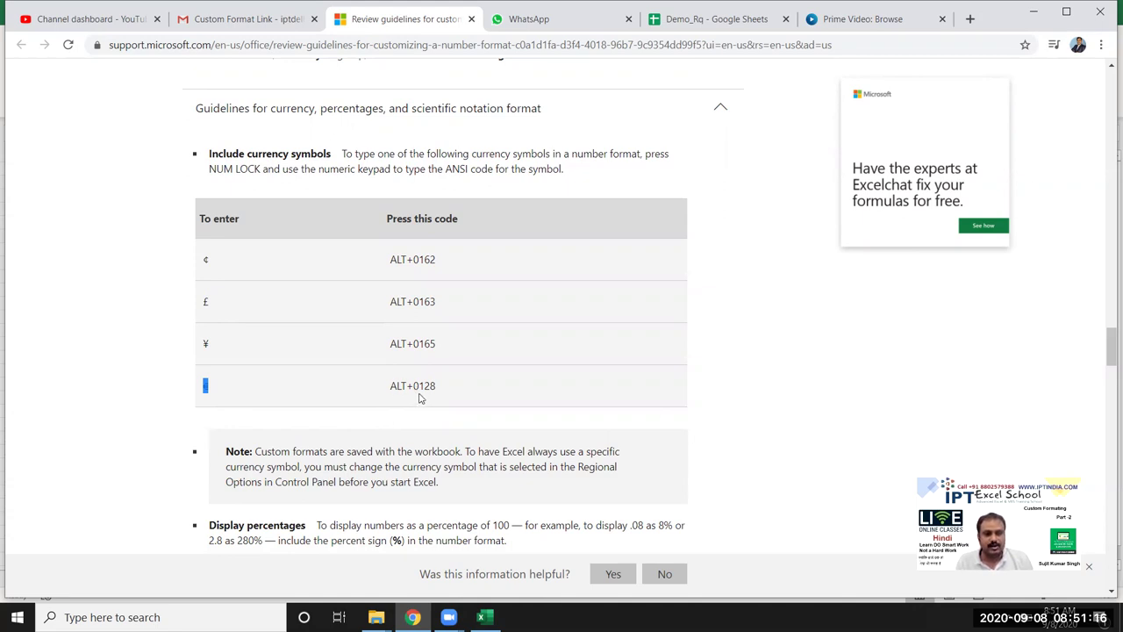
key("alt+Tab")
Enter the € sign in cell D11
left_click(267, 302)
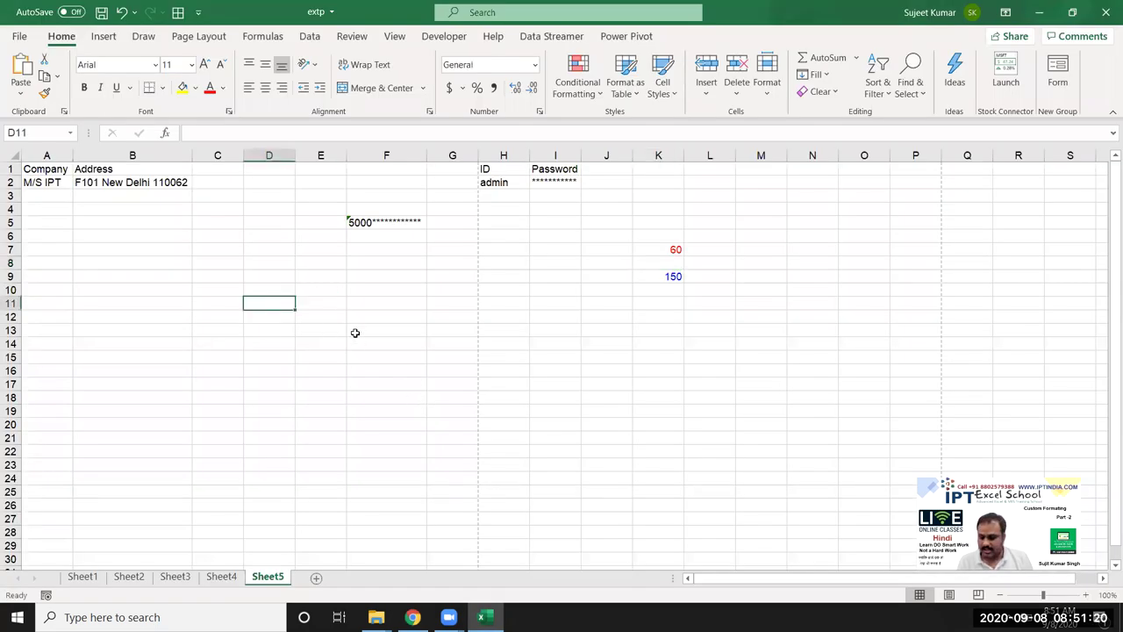
type("€")
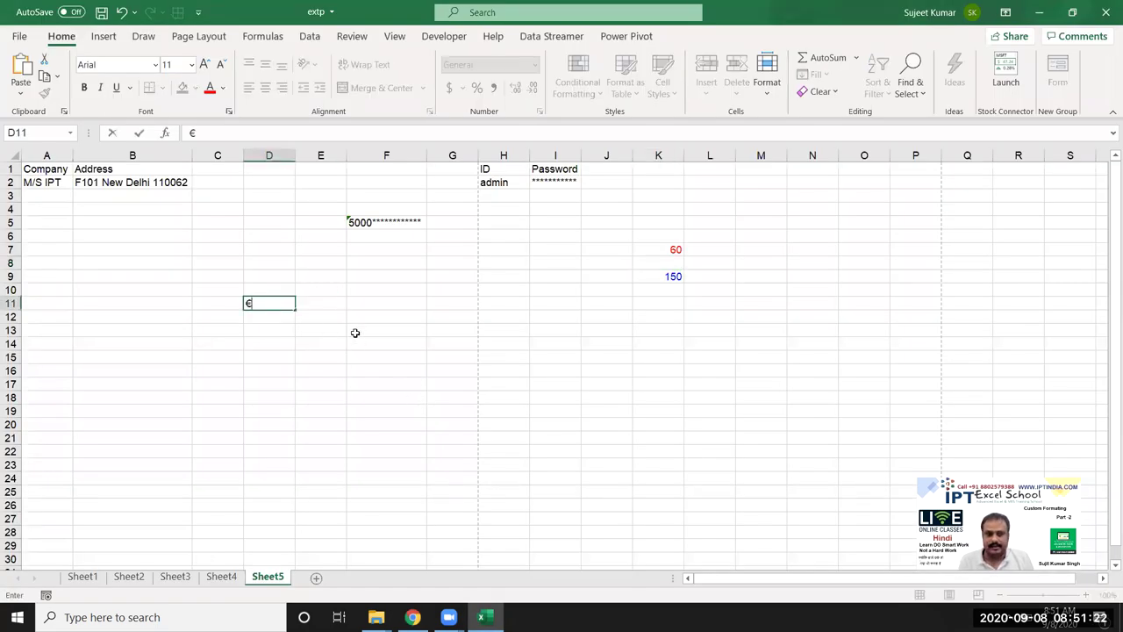
left_click(345, 343)
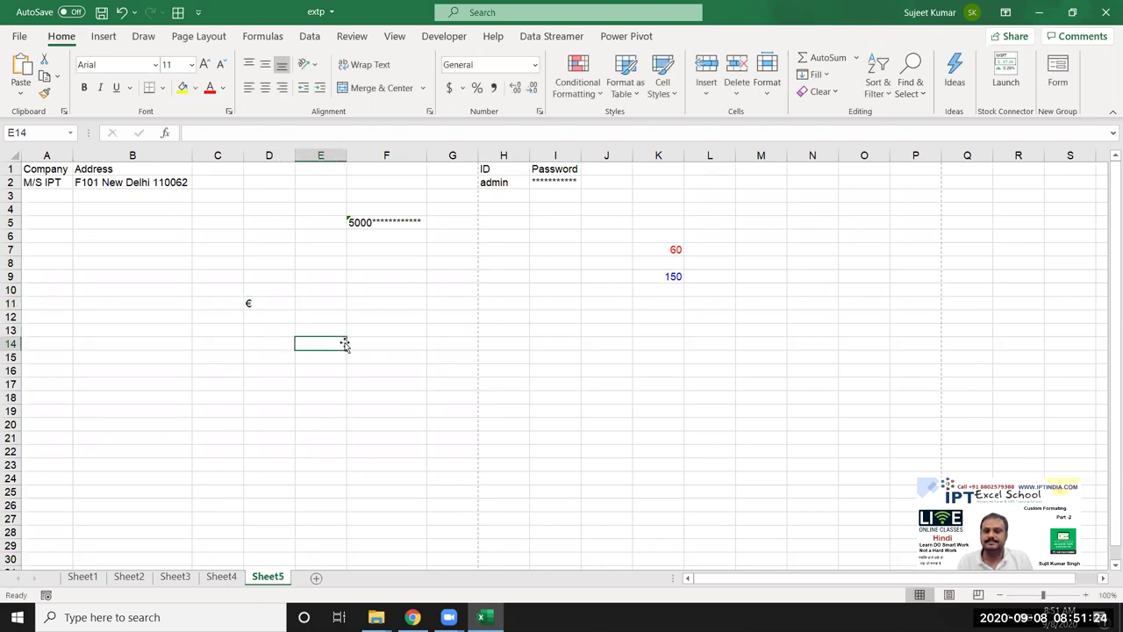
Look up the date and time format codes table on the support page
key("alt+Tab")
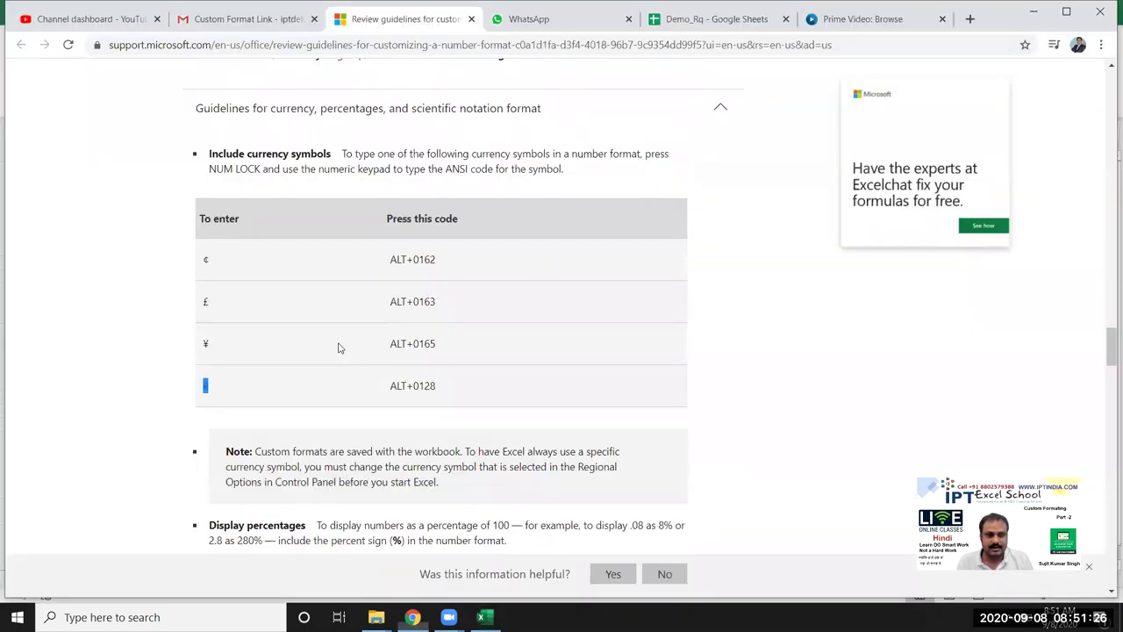
scroll(377, 351, "down", 3)
scroll(409, 351, "down", 2)
scroll(407, 353, "down", 3)
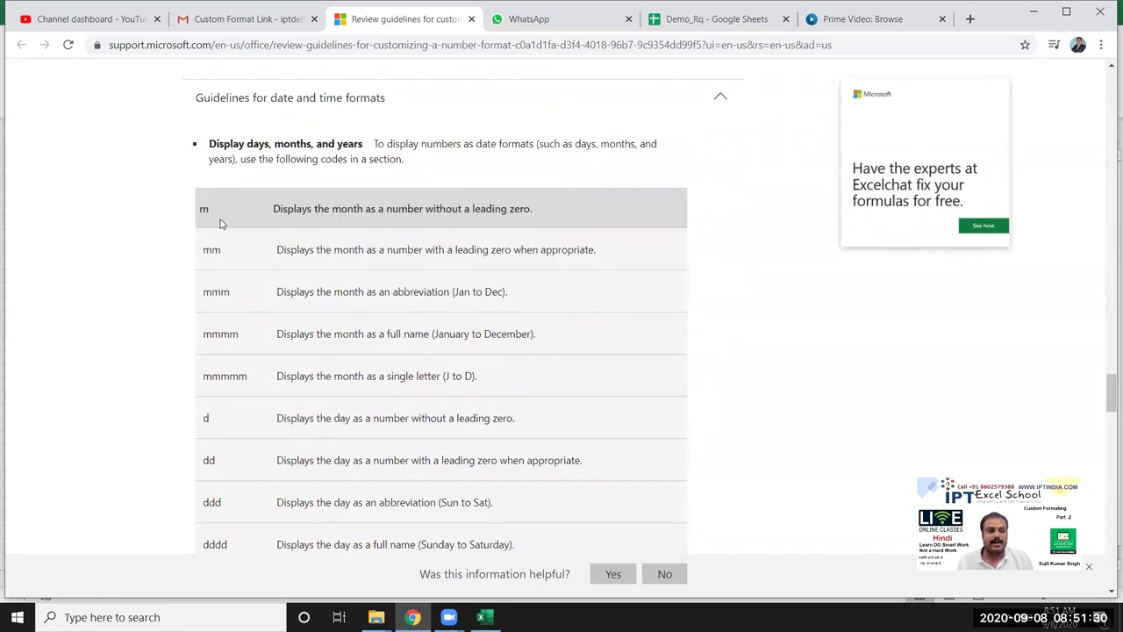
key("alt+Tab")
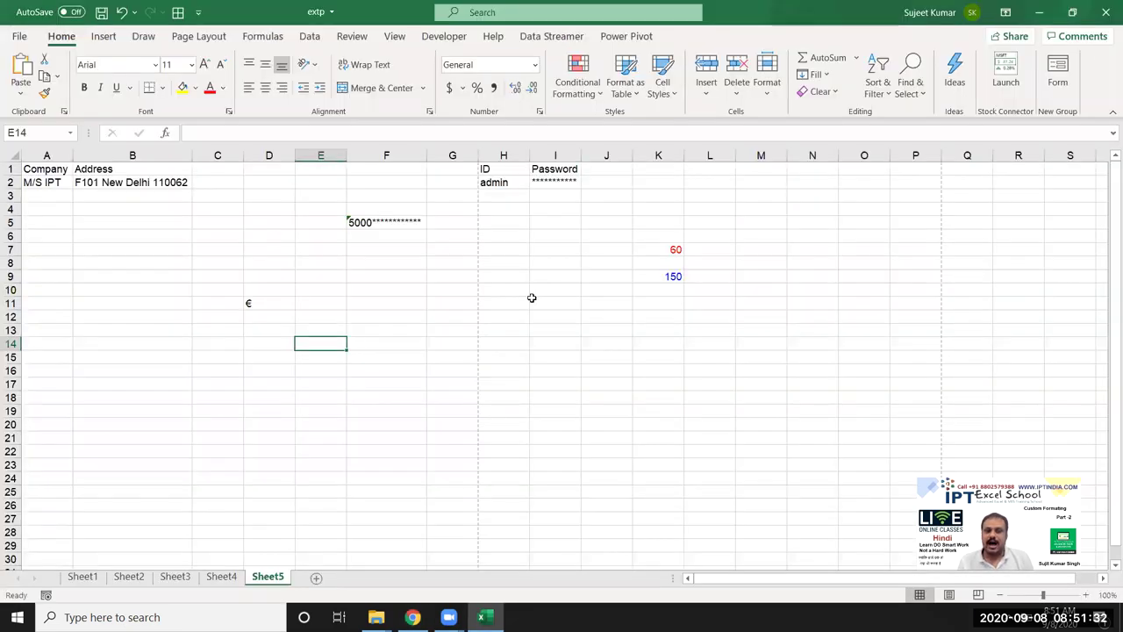
Enter 9/8 in D17 so it displays as 8-Sep, then reselect the cell
scroll(315, 369, "down", 3)
scroll(309, 290, "down", 1)
left_click(293, 221)
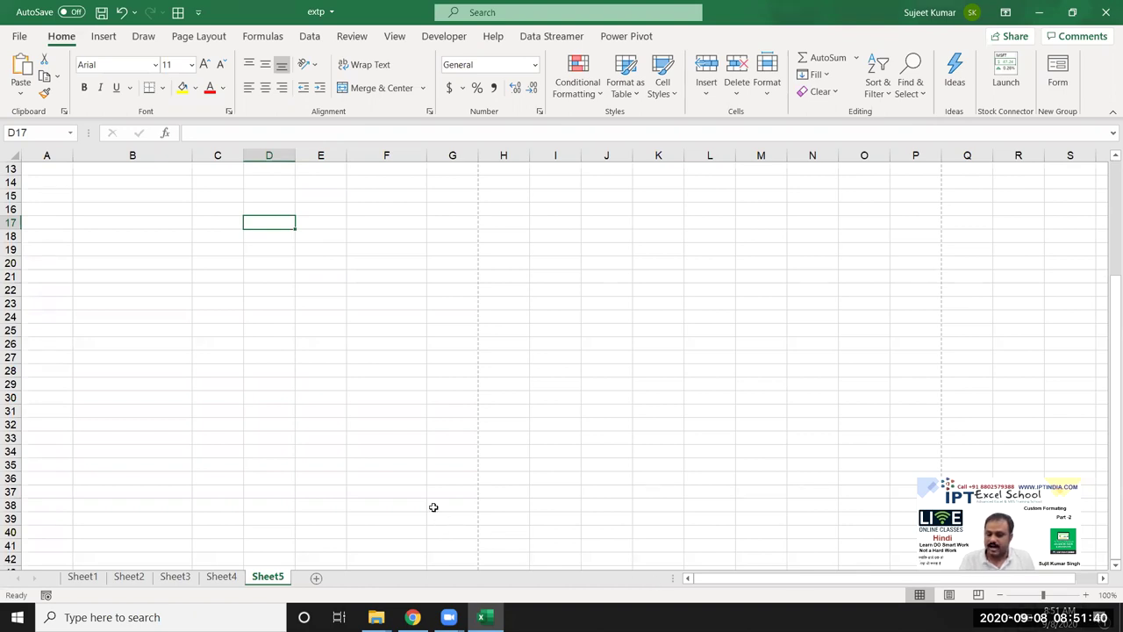
type("9/8")
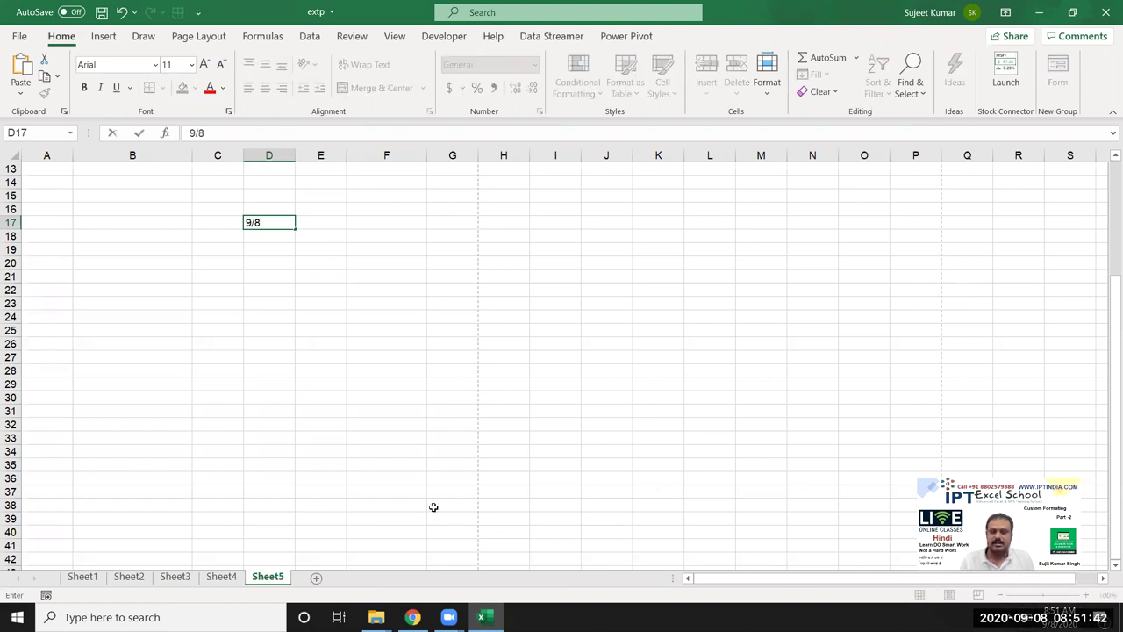
key("Return")
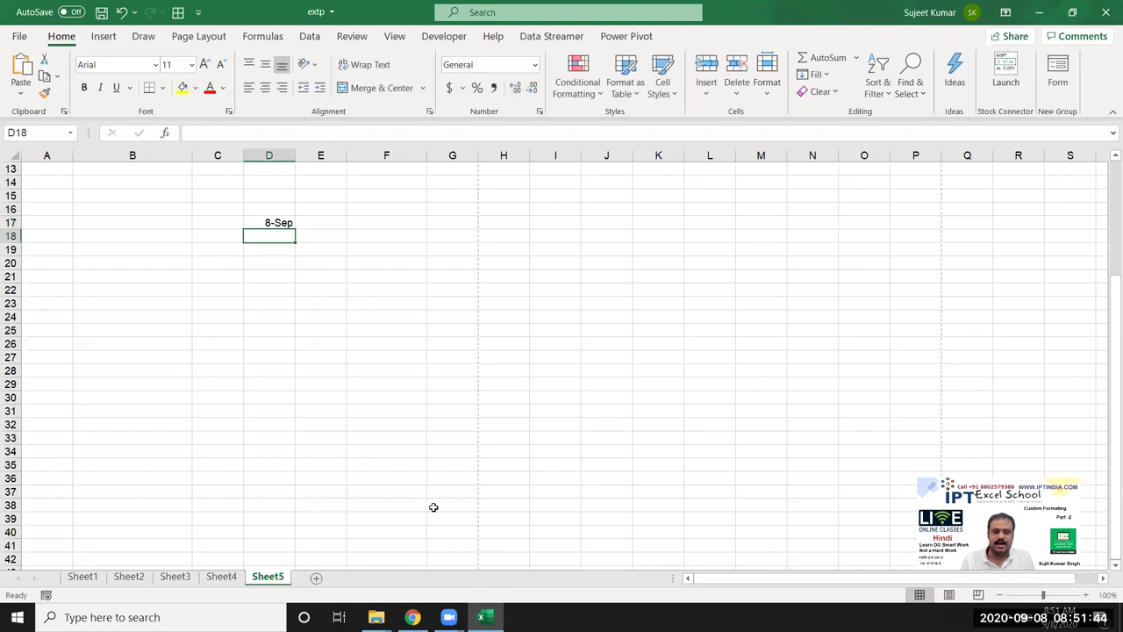
left_click(257, 223)
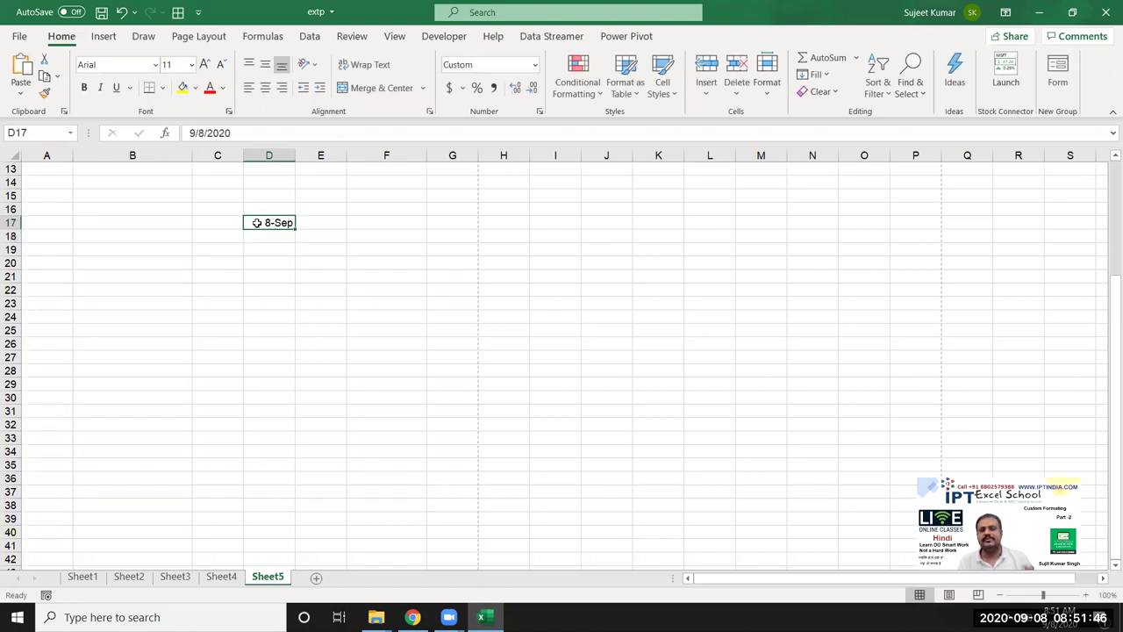
Open Format Cells for D17, browse Time and Date, then select the m/d/yyyy Custom code
left_click(540, 112)
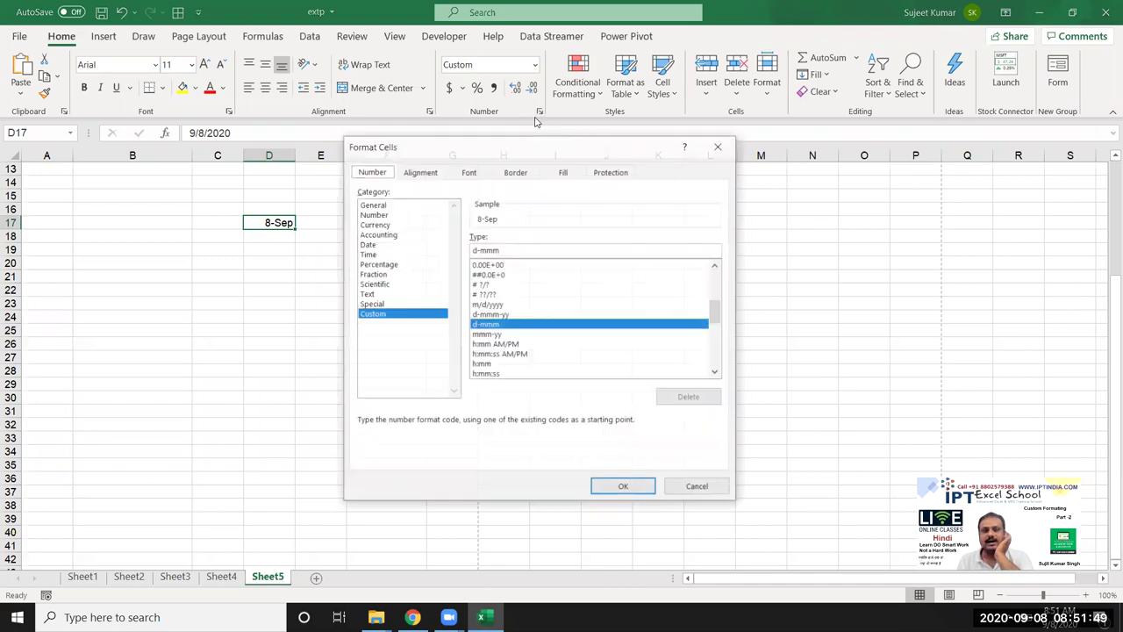
left_click(375, 254)
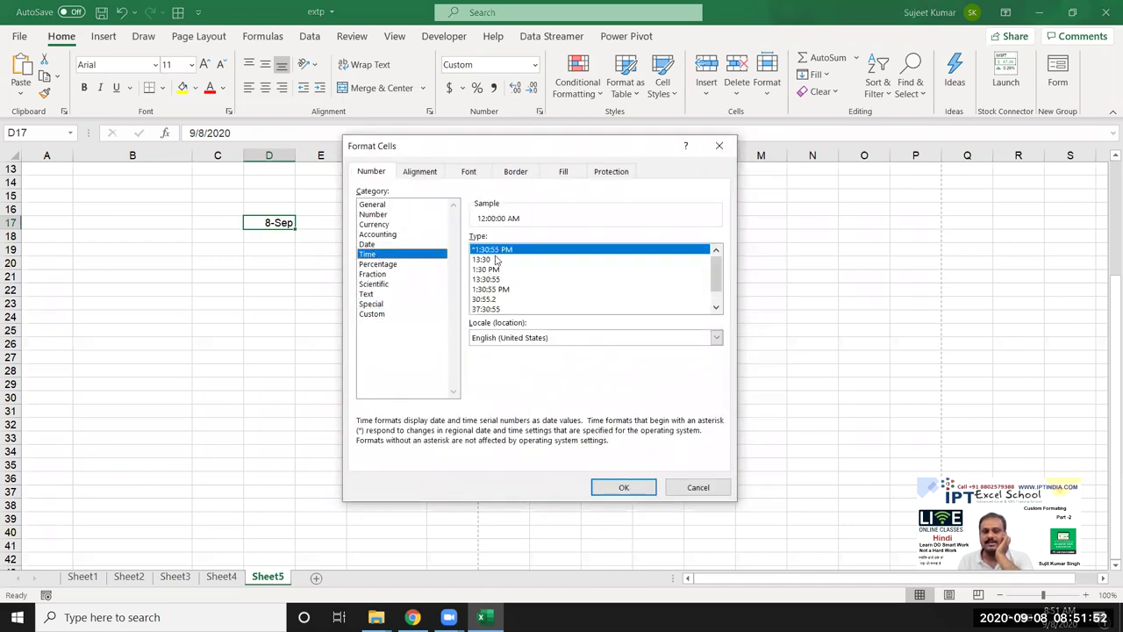
left_click(388, 245)
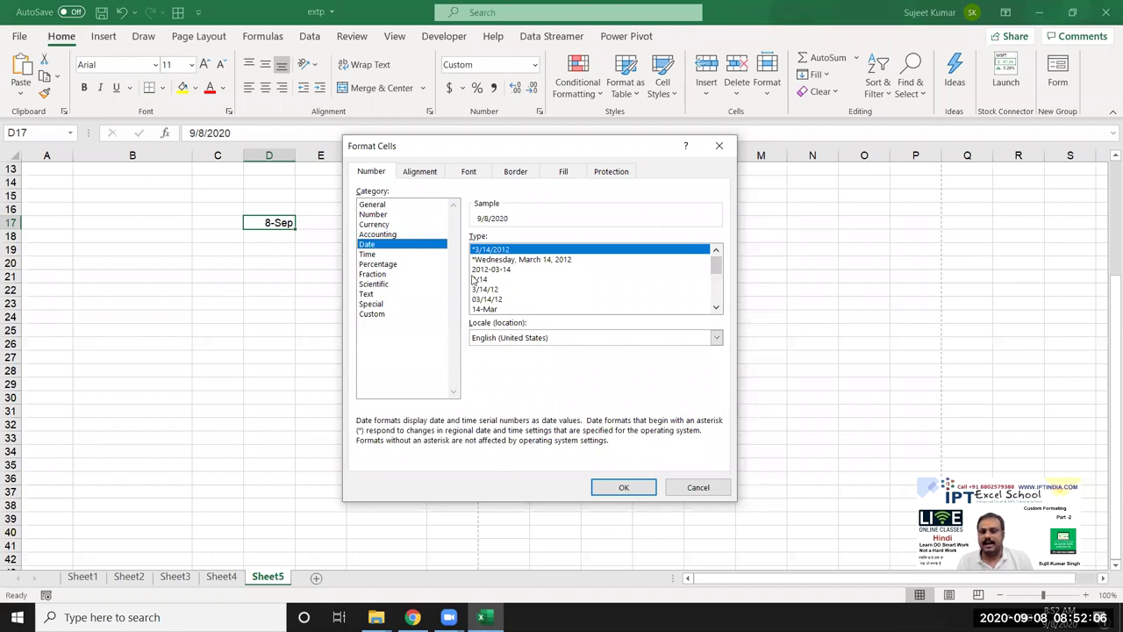
left_click(383, 314)
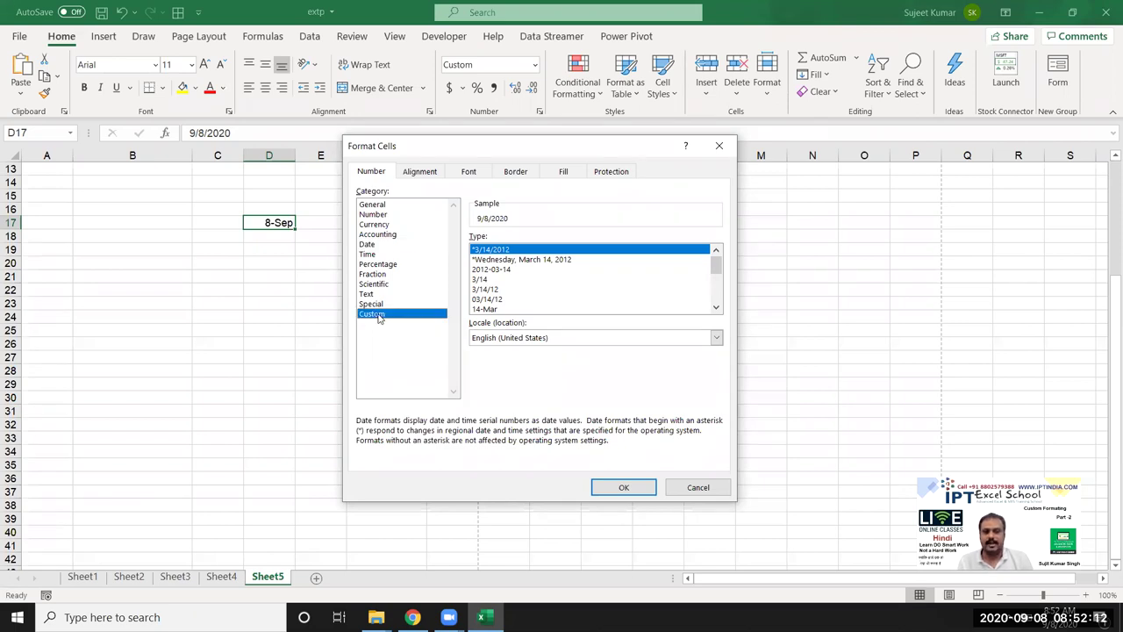
left_click_drag(513, 250, 470, 251)
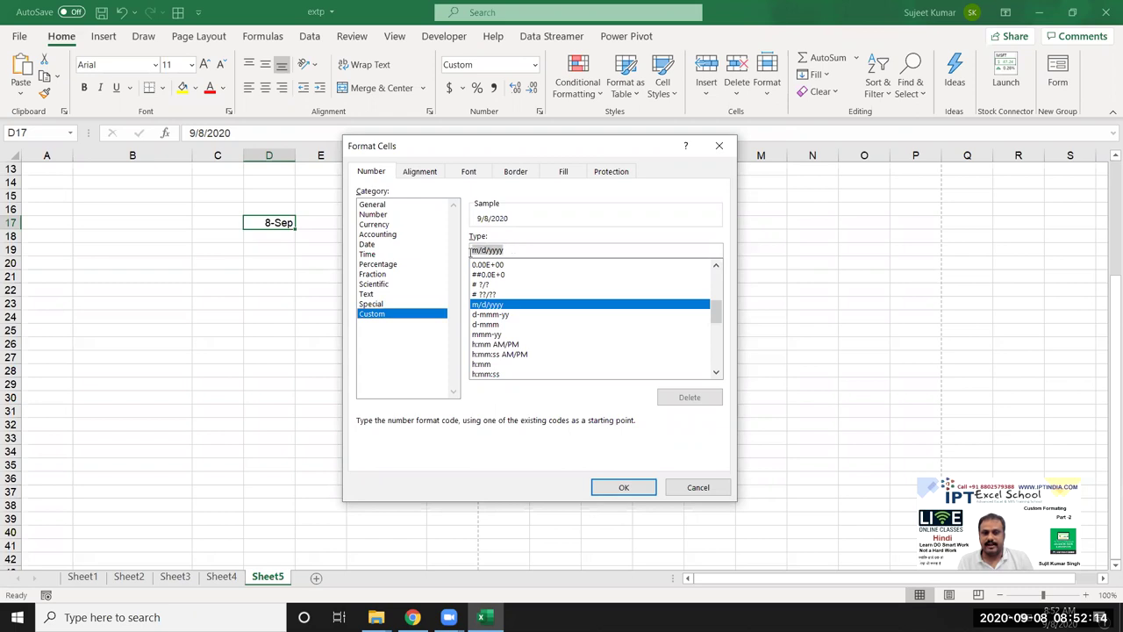
Change D17's custom code to dddd , mmmm ,dd -yyy so it reads Tuesday , September ,08 -2020
type("d")
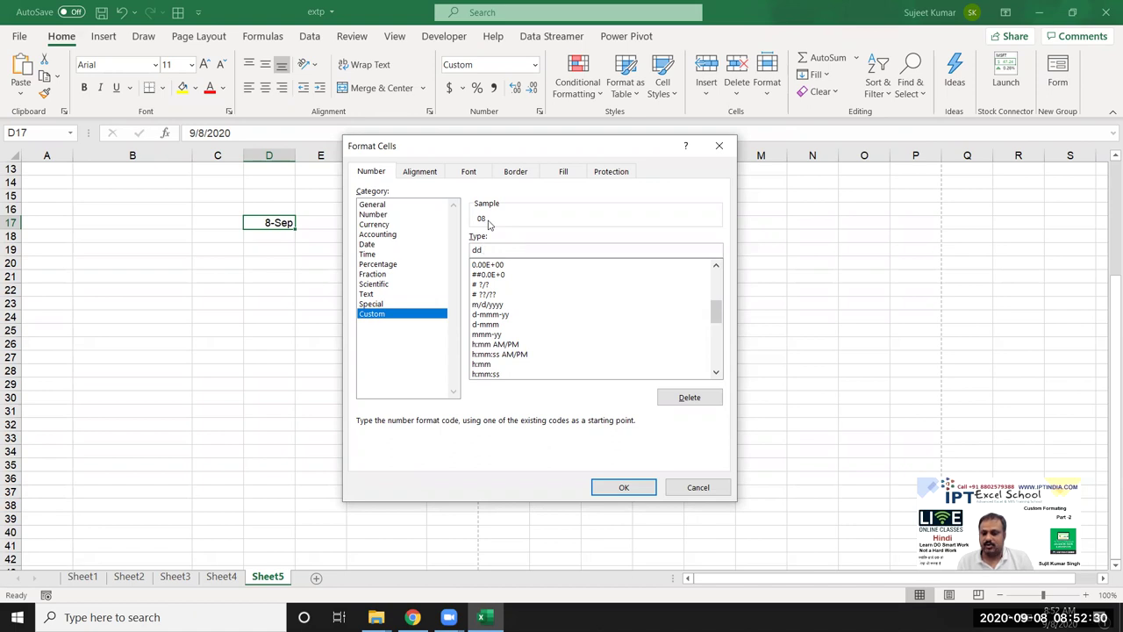
type("d")
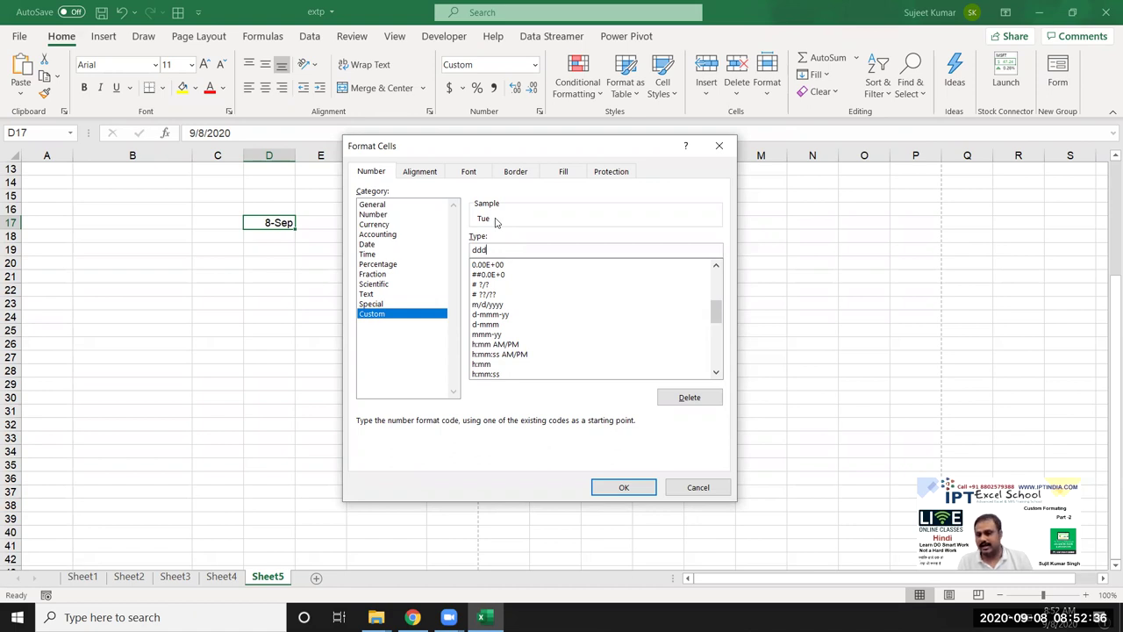
type("d")
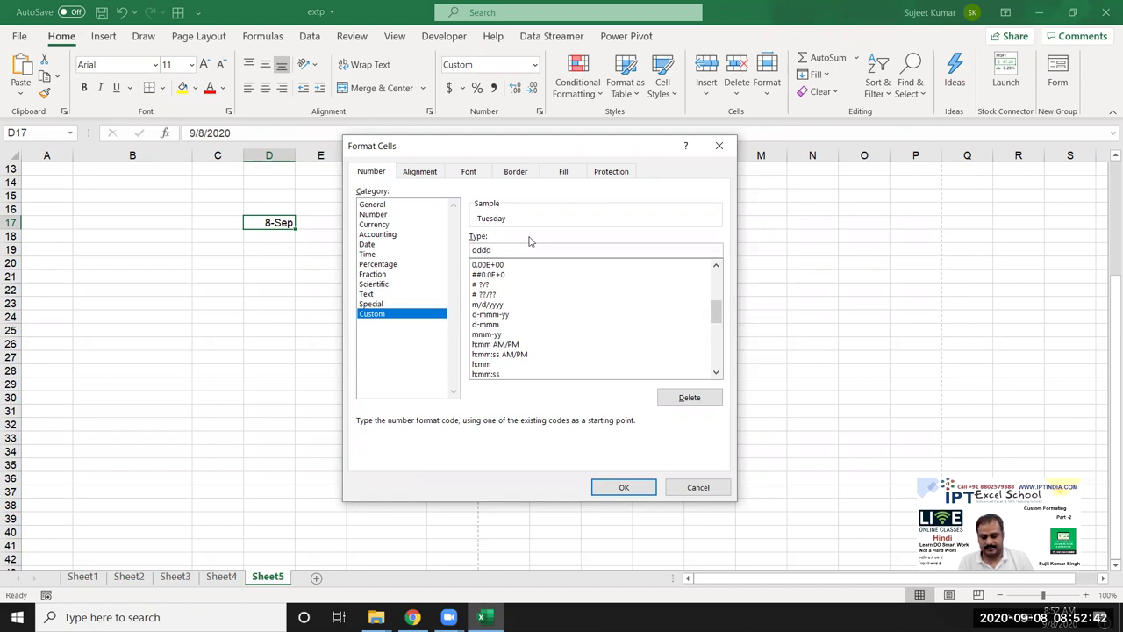
type(" ,")
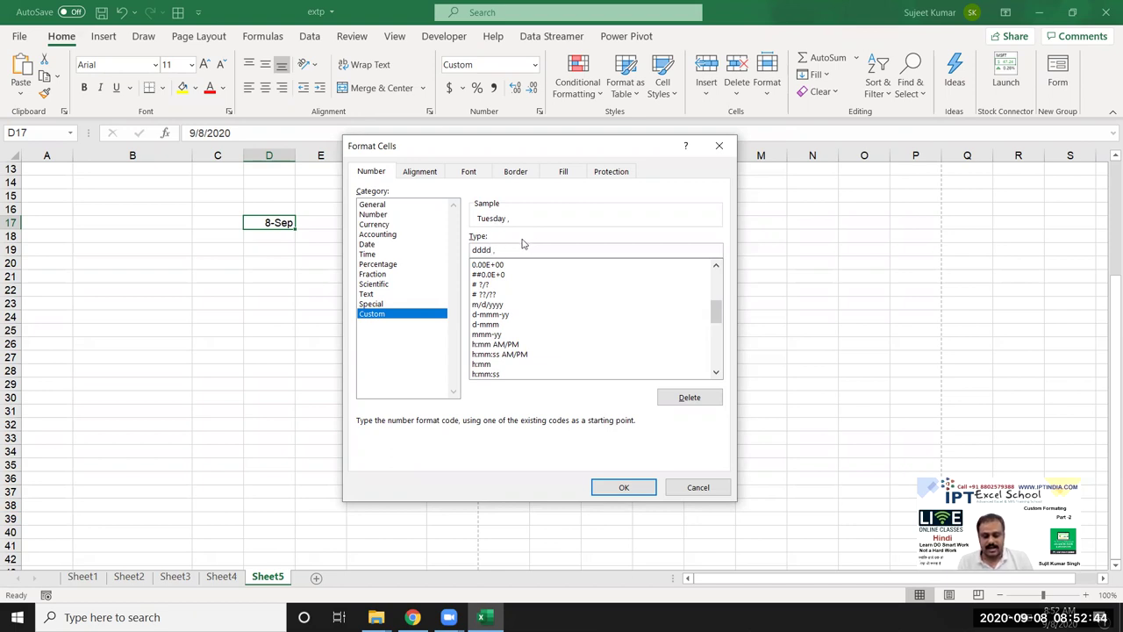
type(" m")
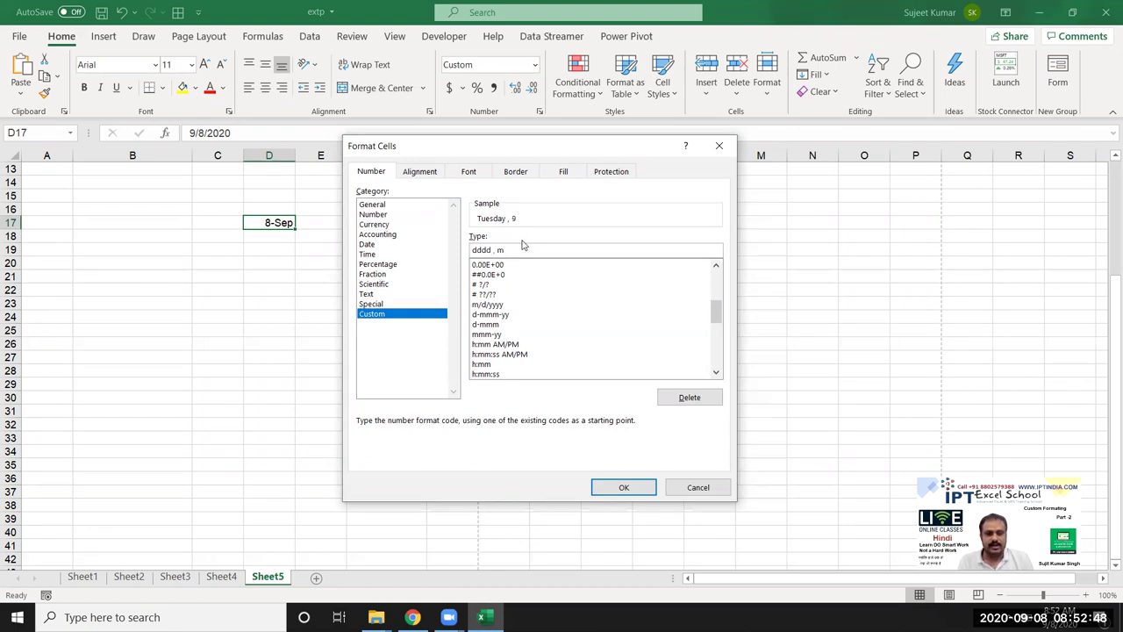
type("m")
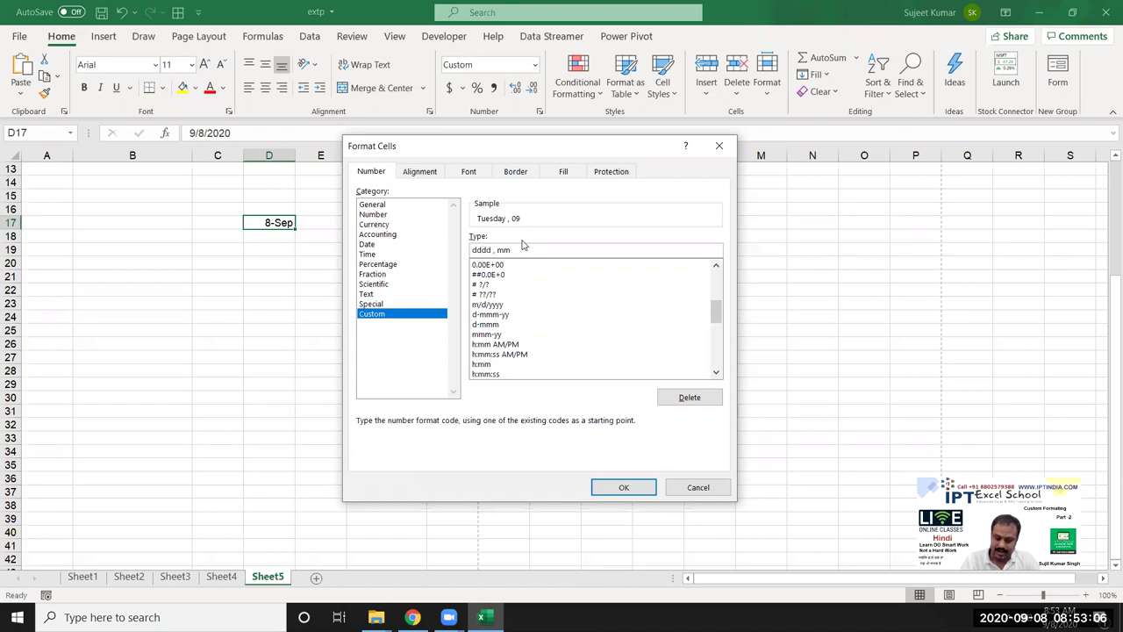
type("m")
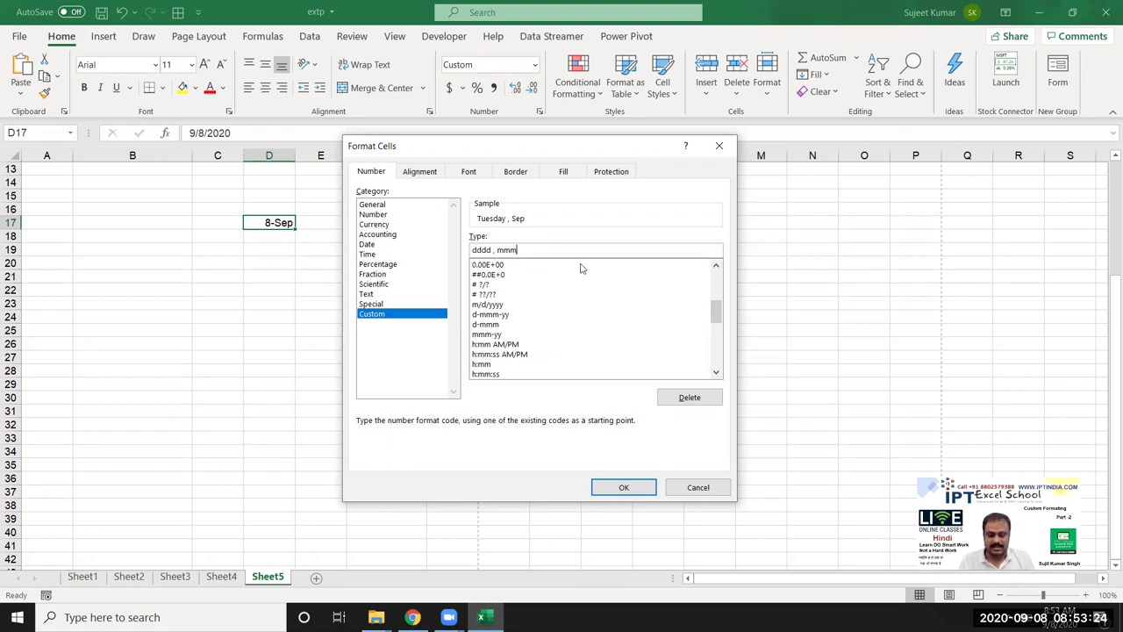
type("dd")
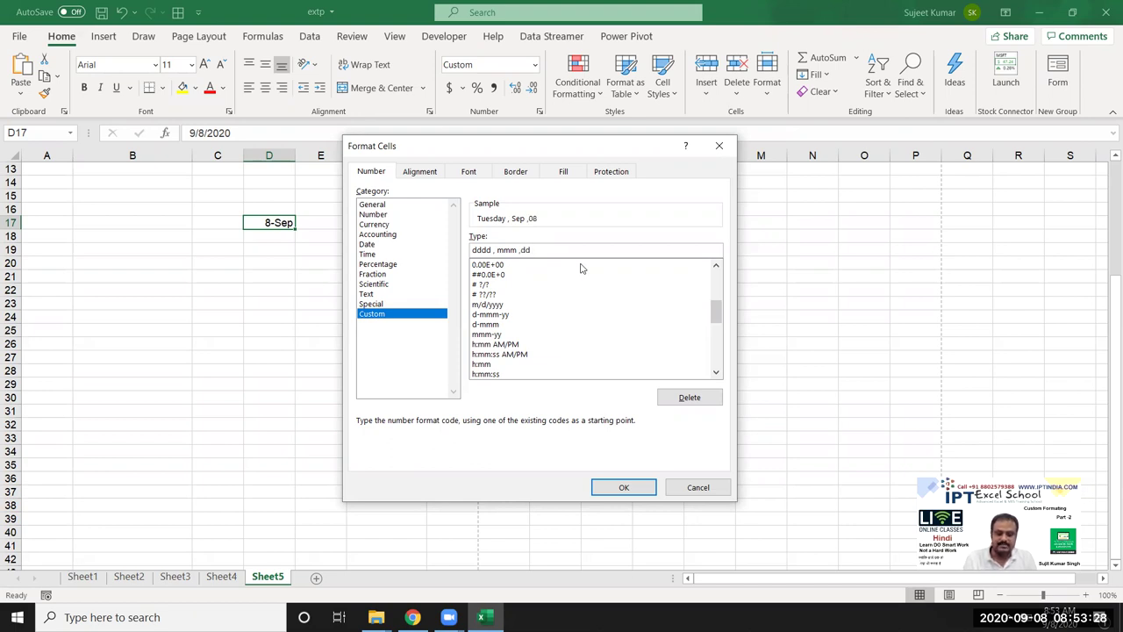
type(" -yyy")
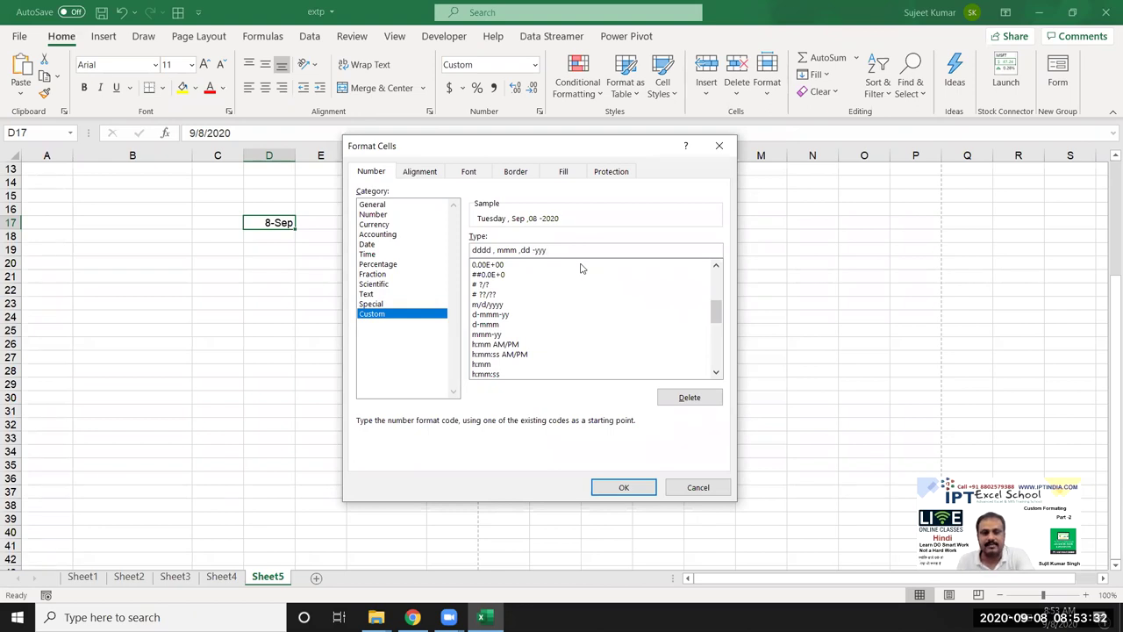
double_click(524, 249)
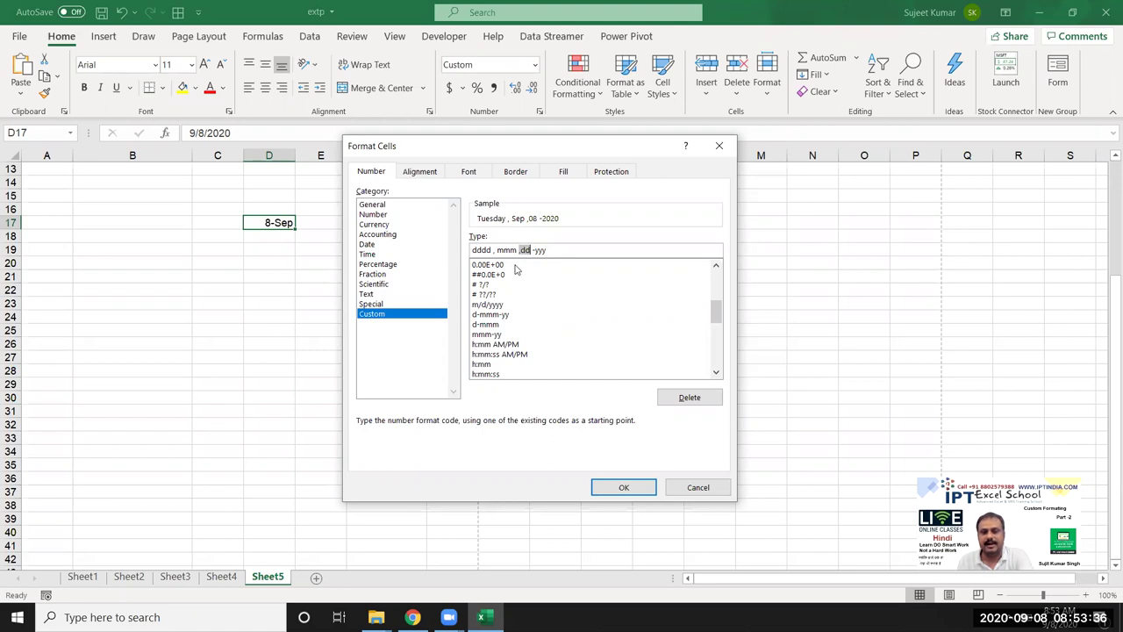
left_click(512, 250)
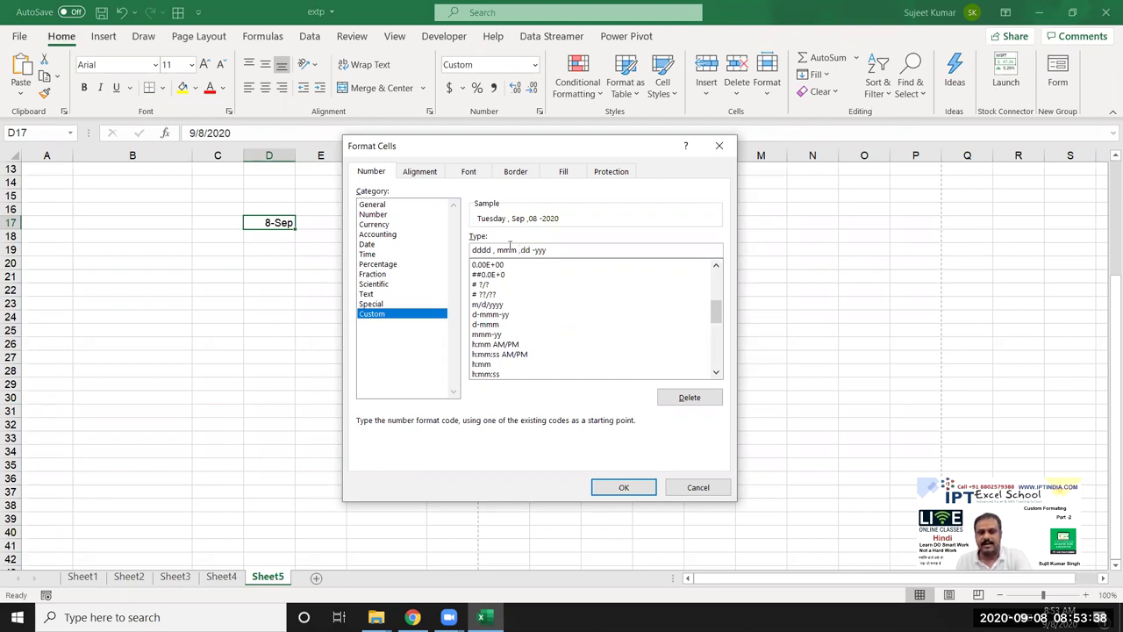
type("m")
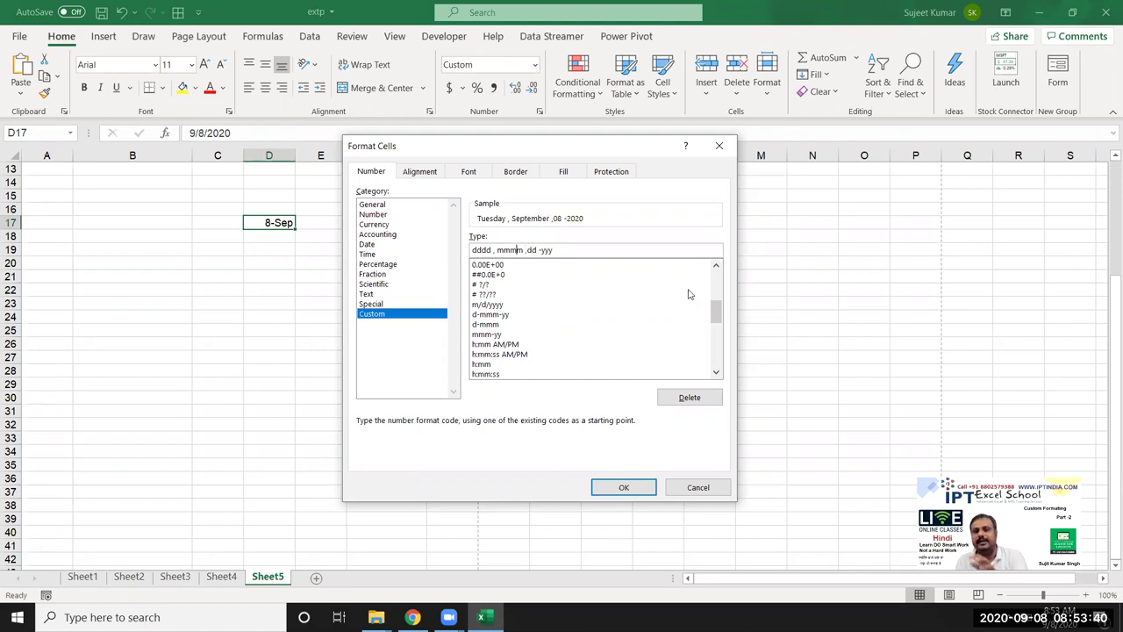
left_click(640, 488)
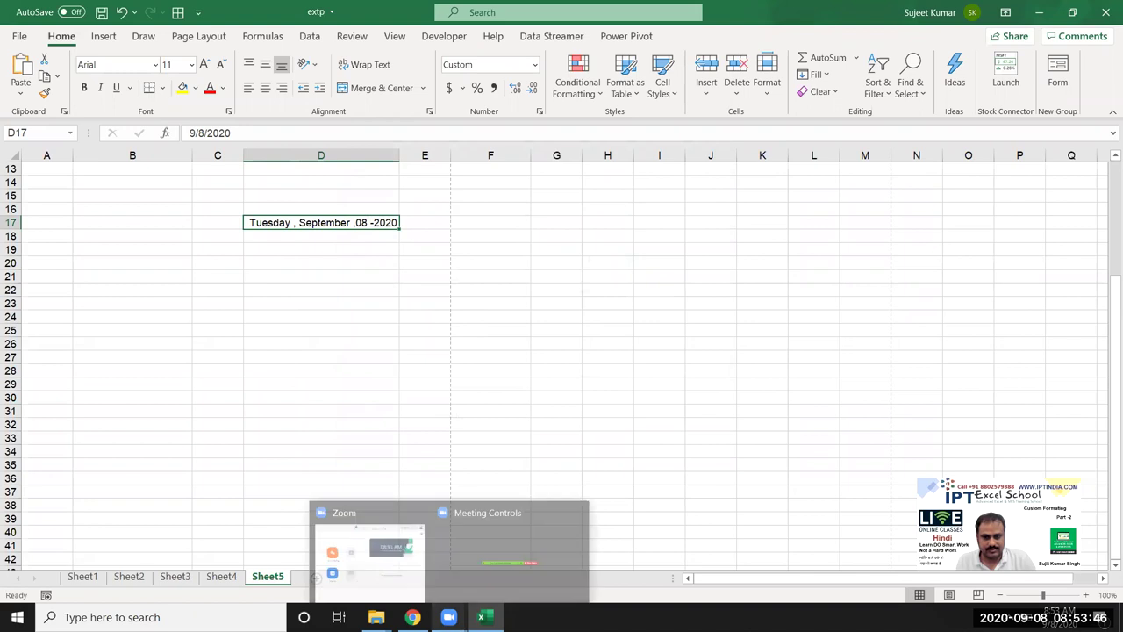
left_click(413, 617)
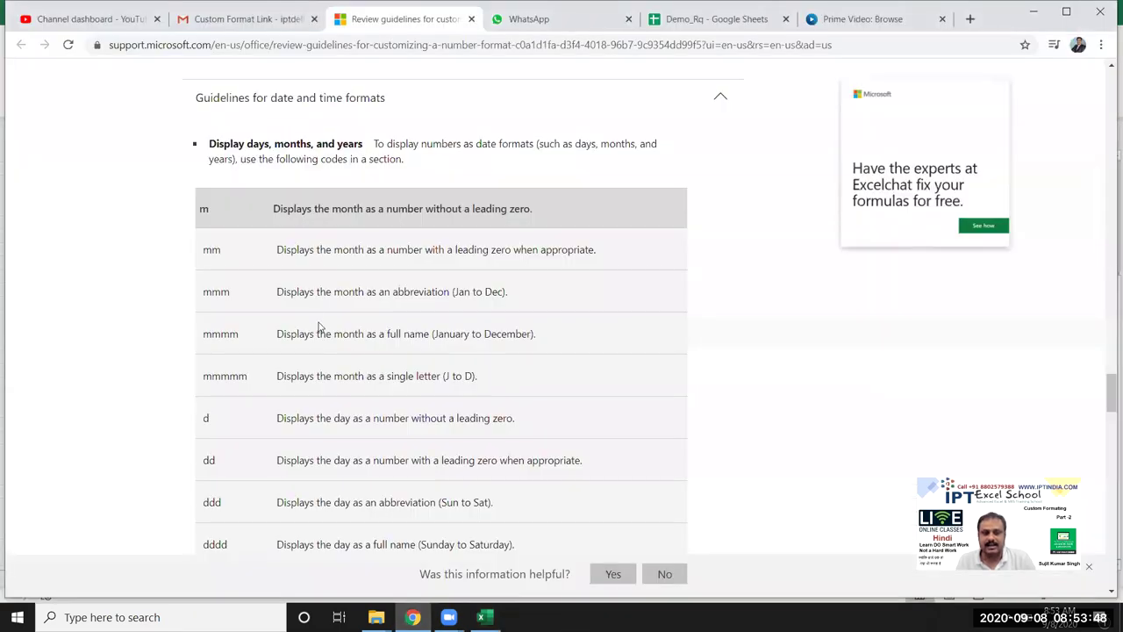
Scroll the Microsoft Support page through the date table and the hour, minute and second codes
scroll(317, 326, "down", 2)
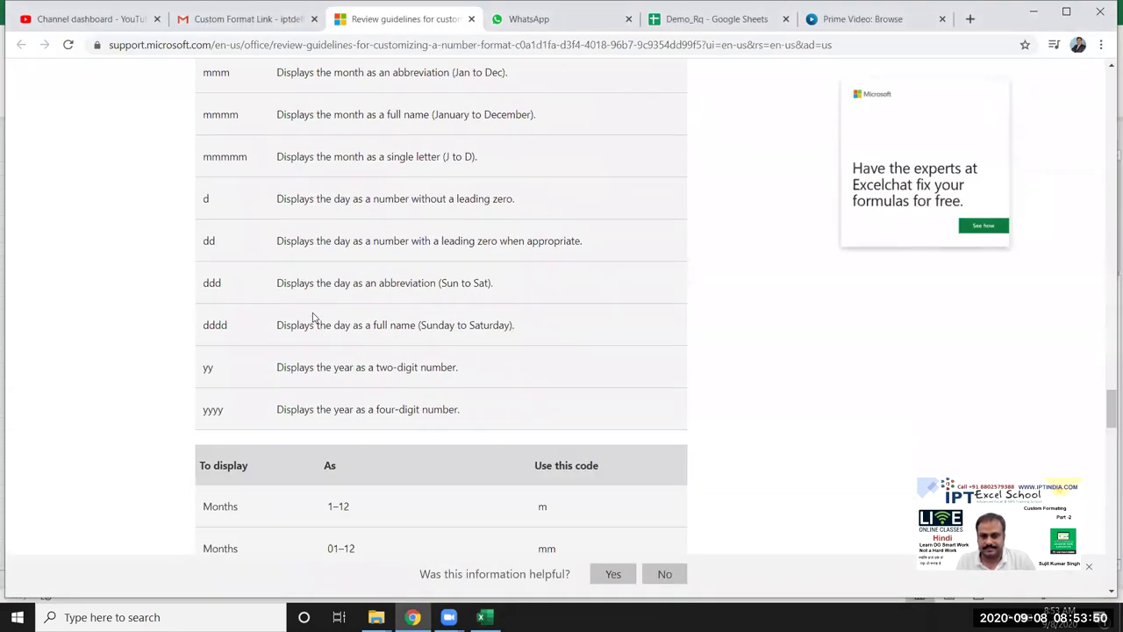
scroll(313, 318, "down", 2)
scroll(312, 317, "down", 2)
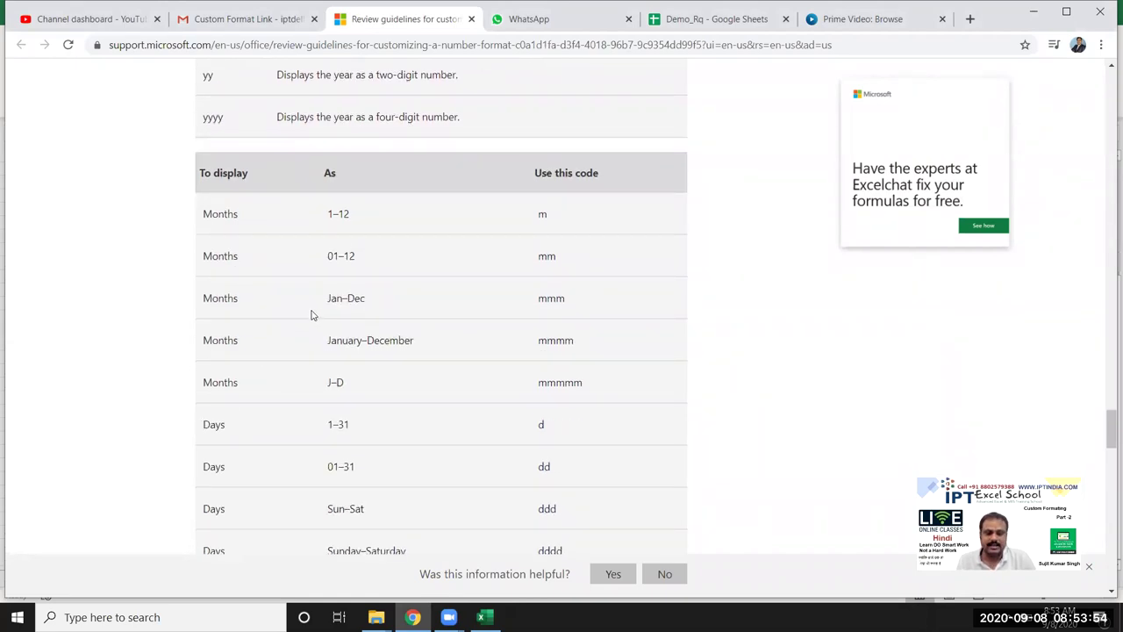
scroll(312, 315, "down", 2)
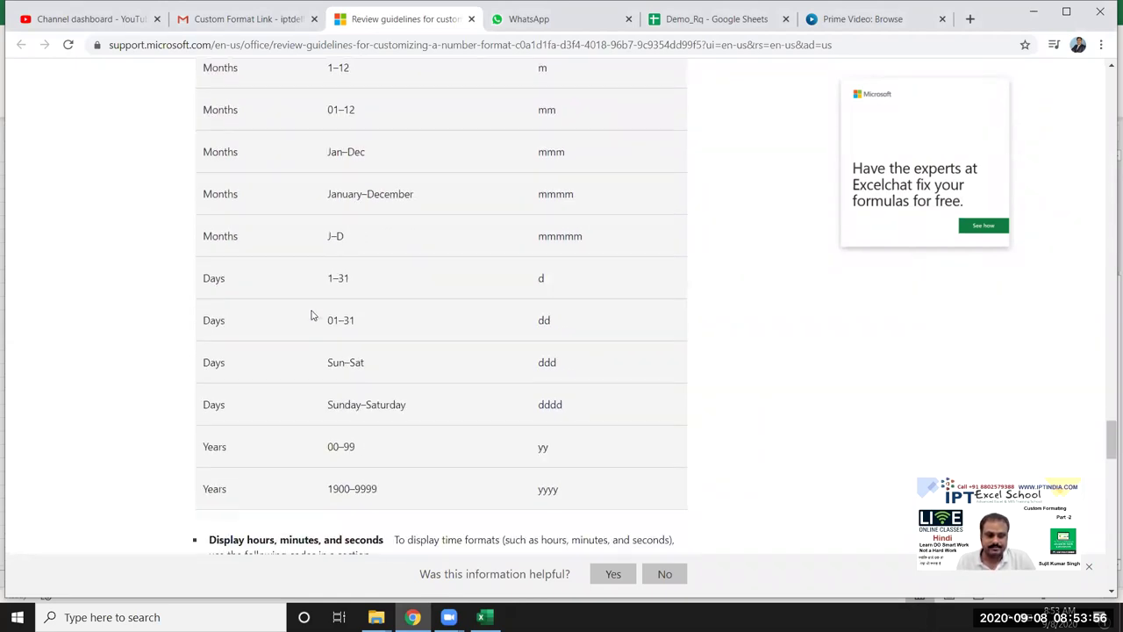
scroll(312, 315, "down", 1)
scroll(311, 315, "up", 1)
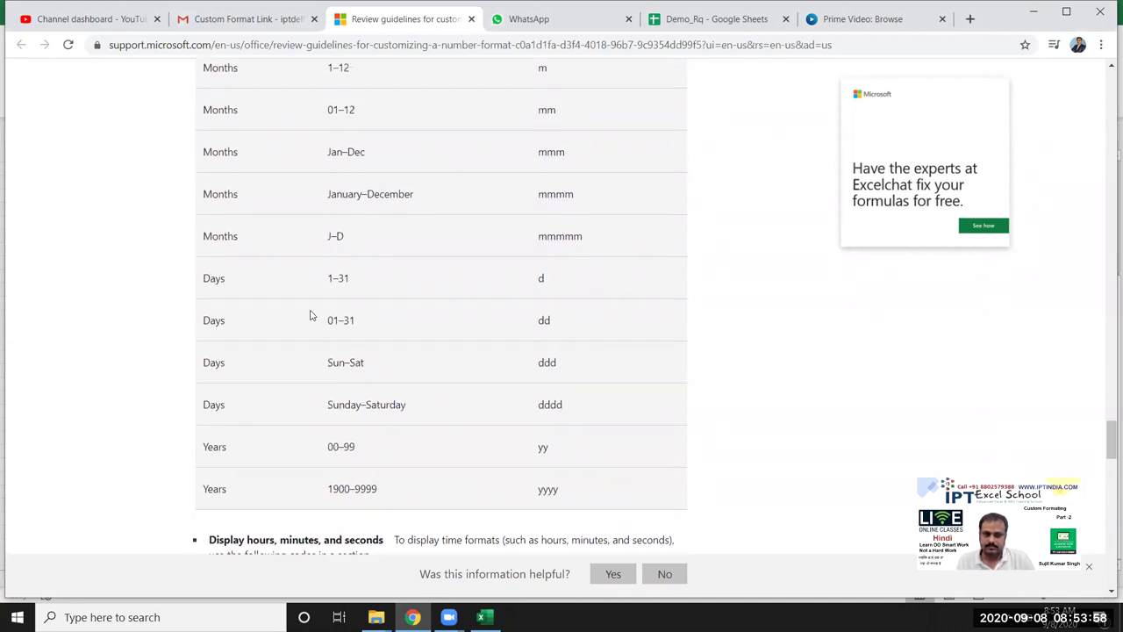
scroll(310, 315, "down", 5)
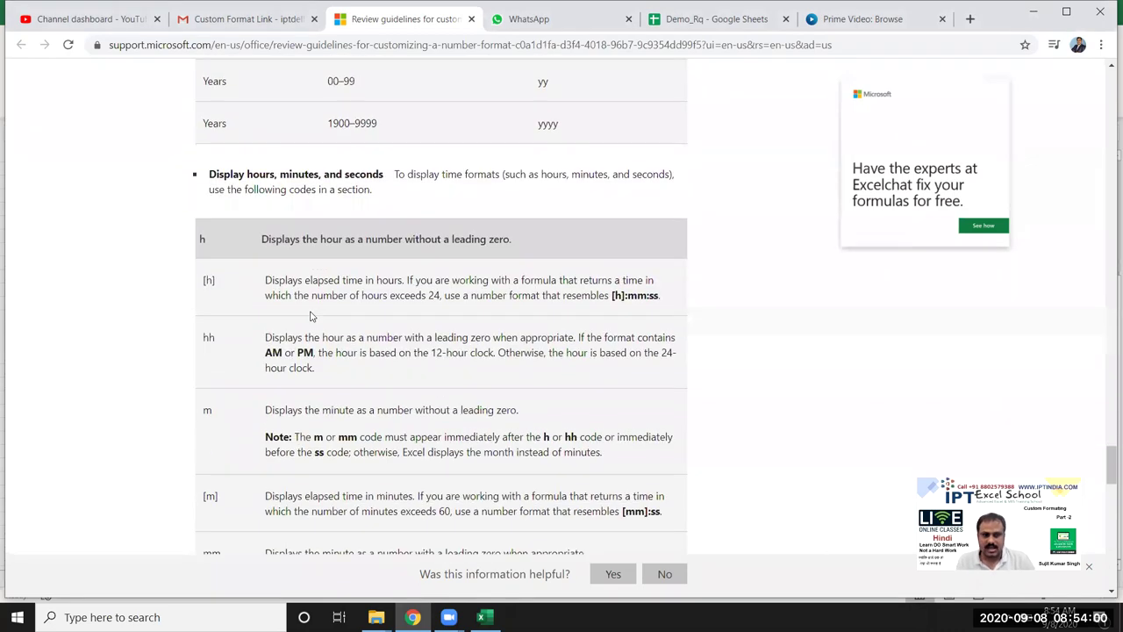
scroll(310, 316, "down", 1)
Back in Excel, enter the time 10:20:30 in cell B21
key("alt+Tab")
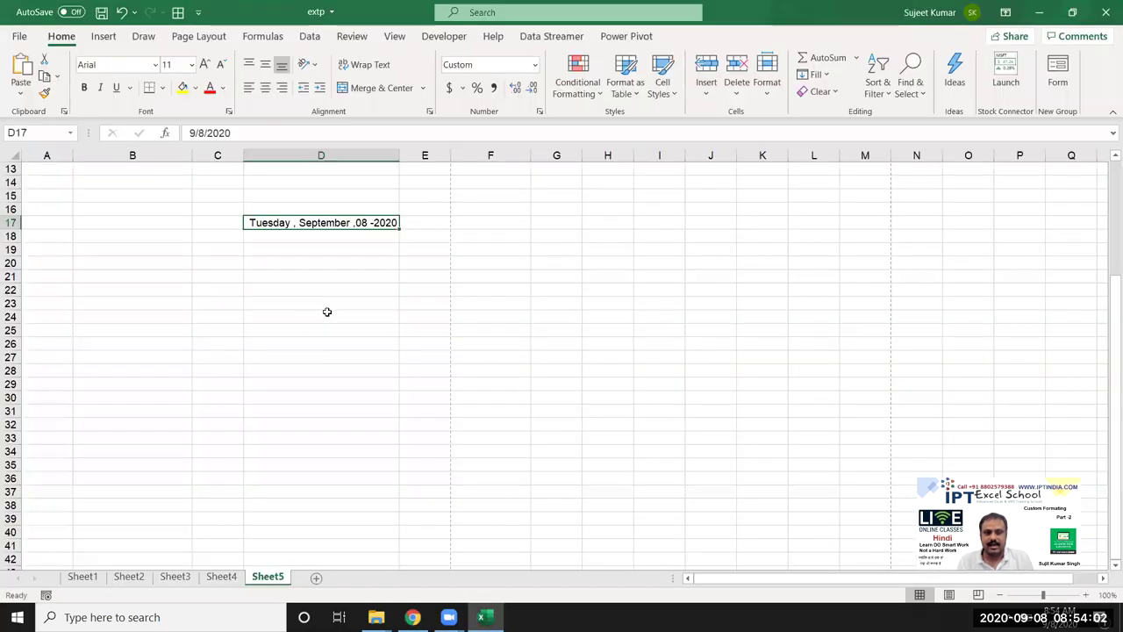
left_click(122, 277)
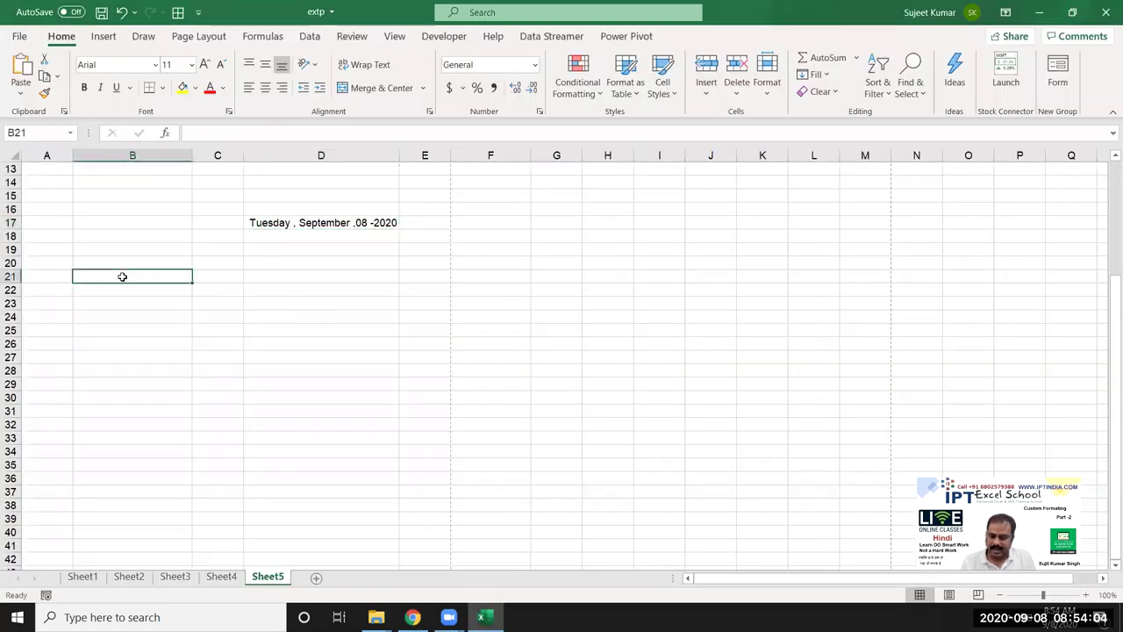
type("10:20")
type("\"")
key("BackSpace")
type(":30")
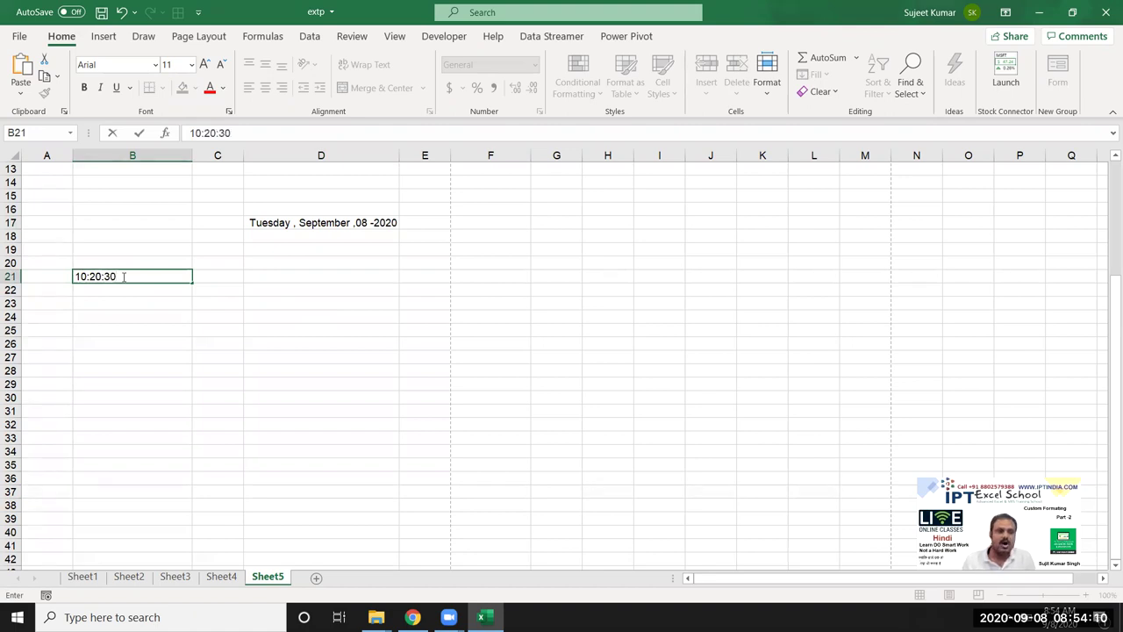
key("Return")
left_click(124, 276)
Give B21 the custom format HH:MM:SS AM/PM so it shows 10:20:30 AM
left_click(539, 111)
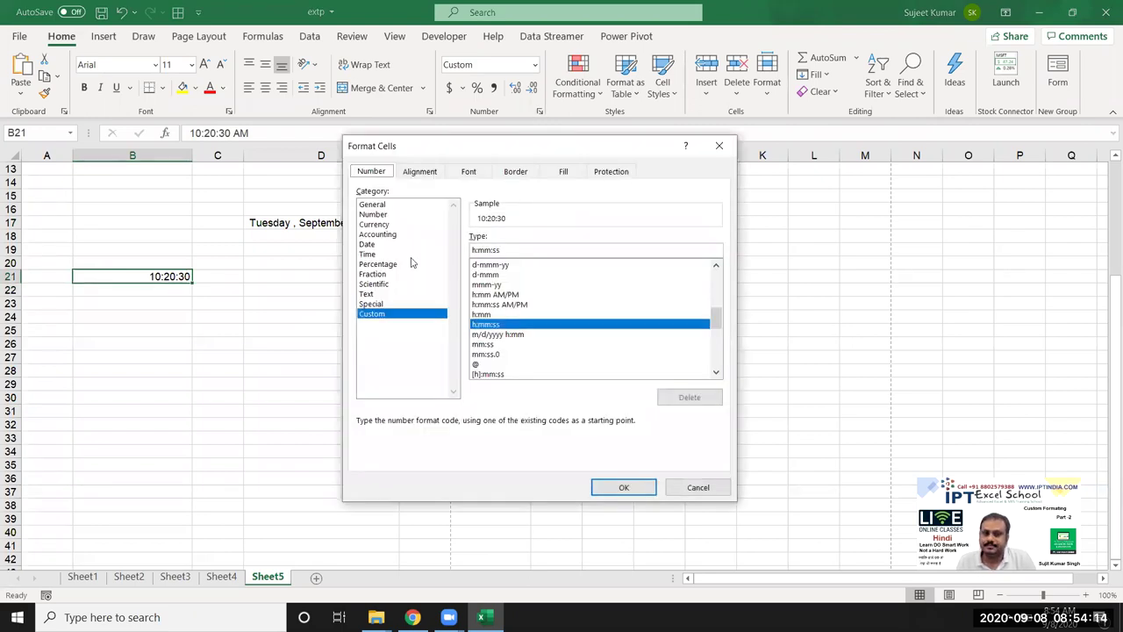
left_click(388, 253)
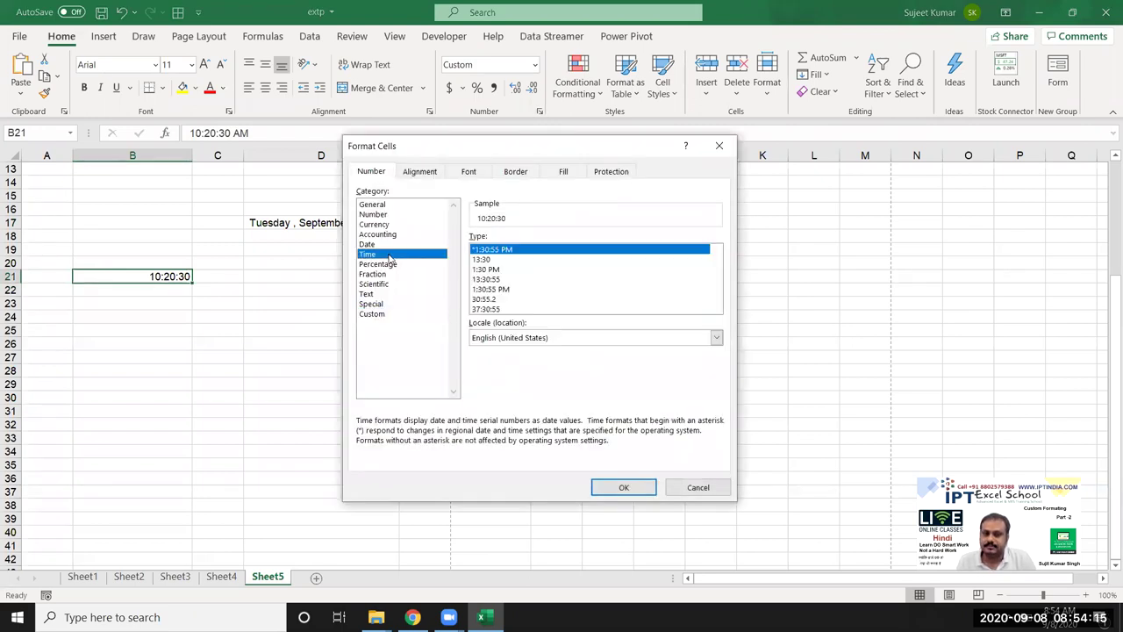
left_click(372, 313)
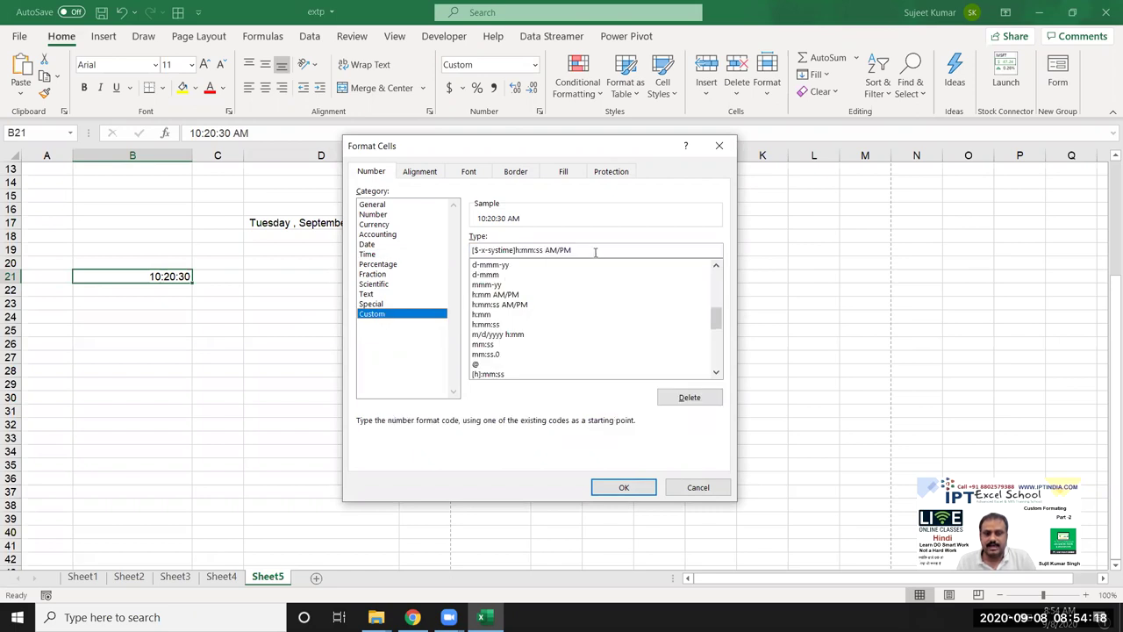
left_click_drag(595, 251, 429, 237)
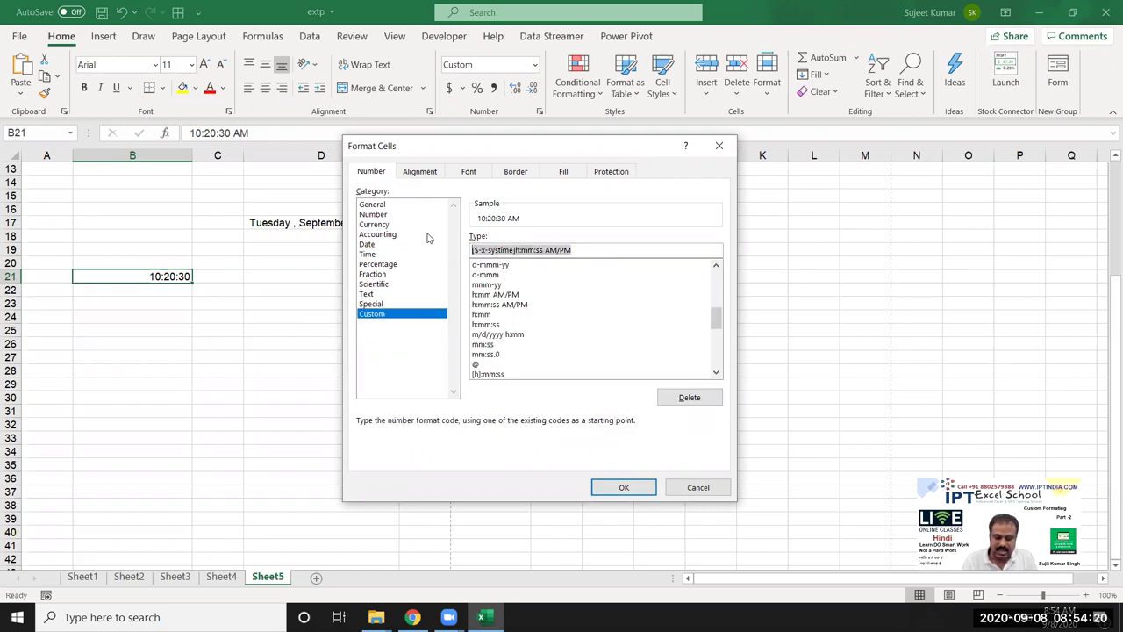
type("HH:")
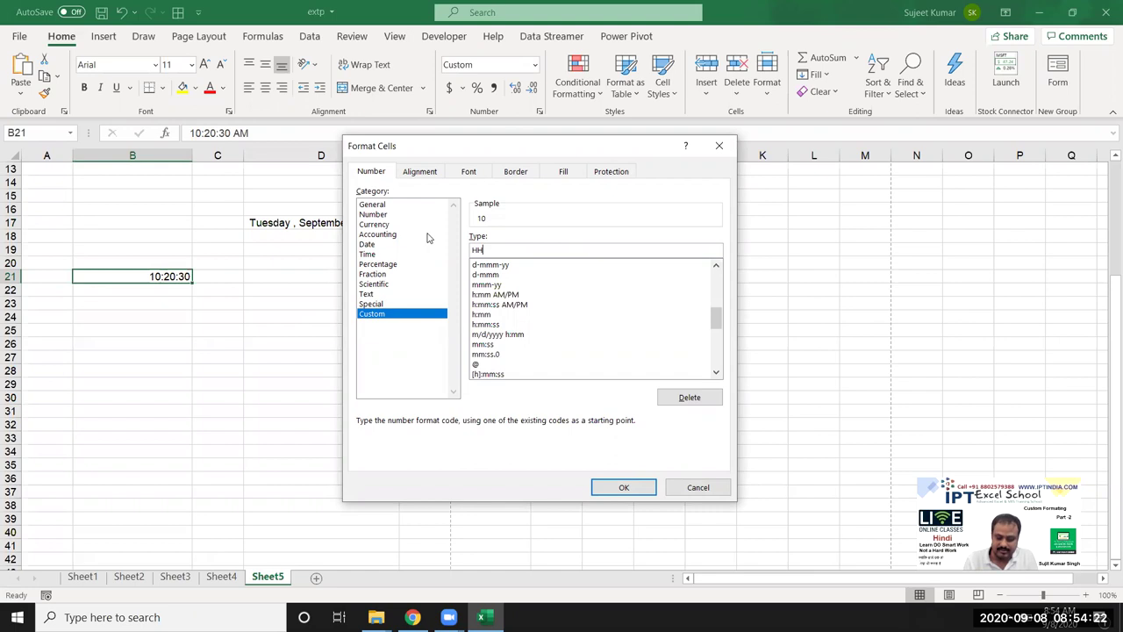
type("MM:")
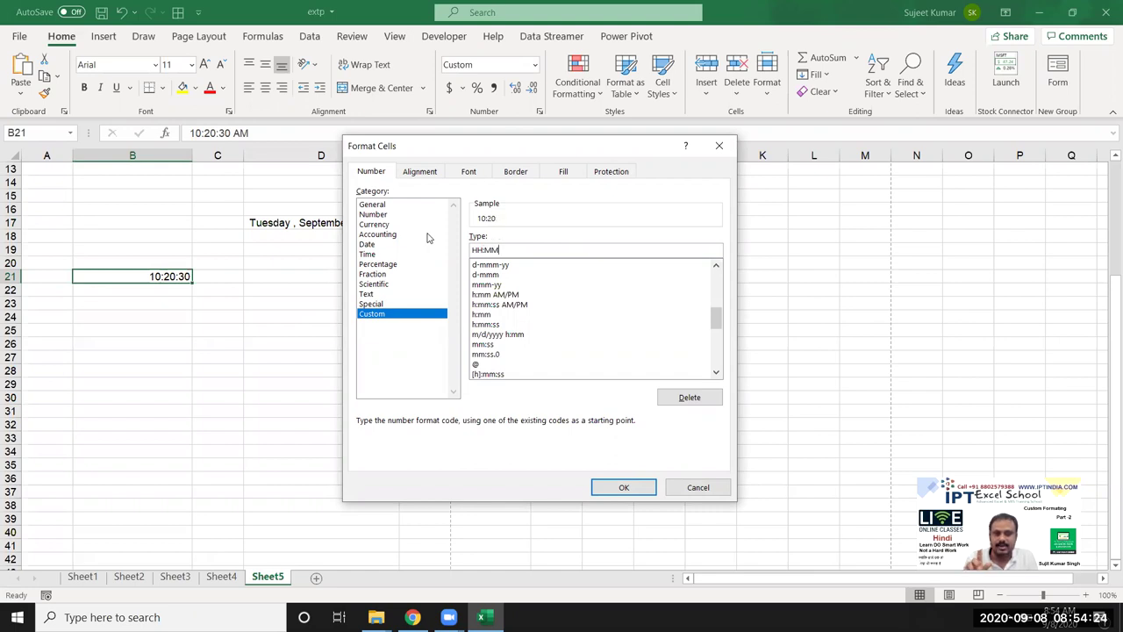
type("SS")
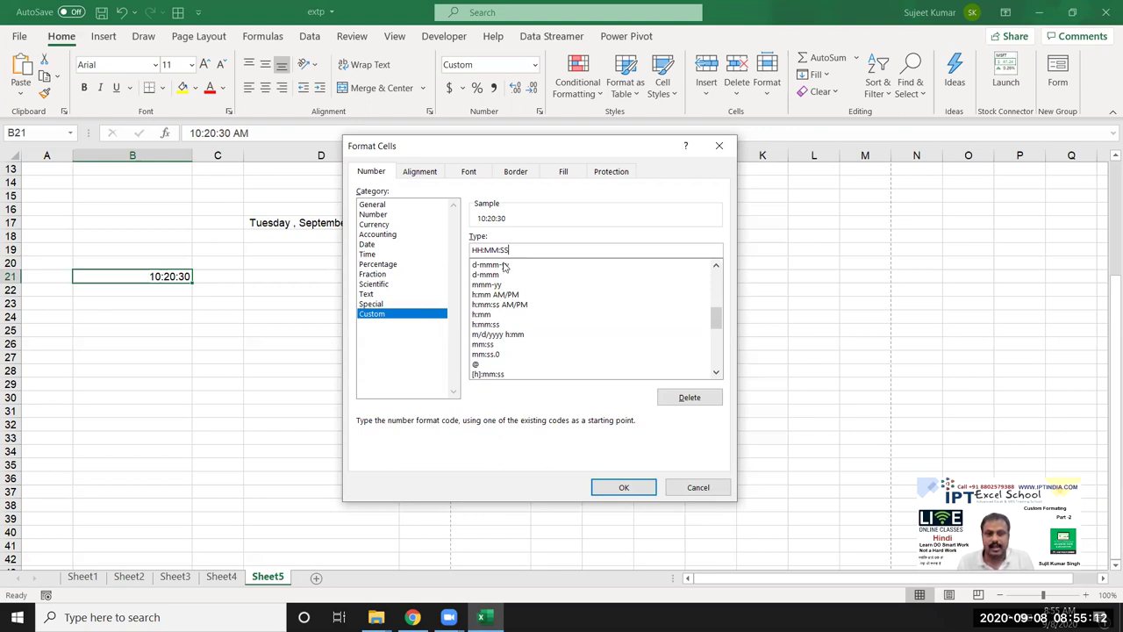
double_click(493, 249)
left_click(509, 249)
double_click(509, 250)
left_click(526, 252)
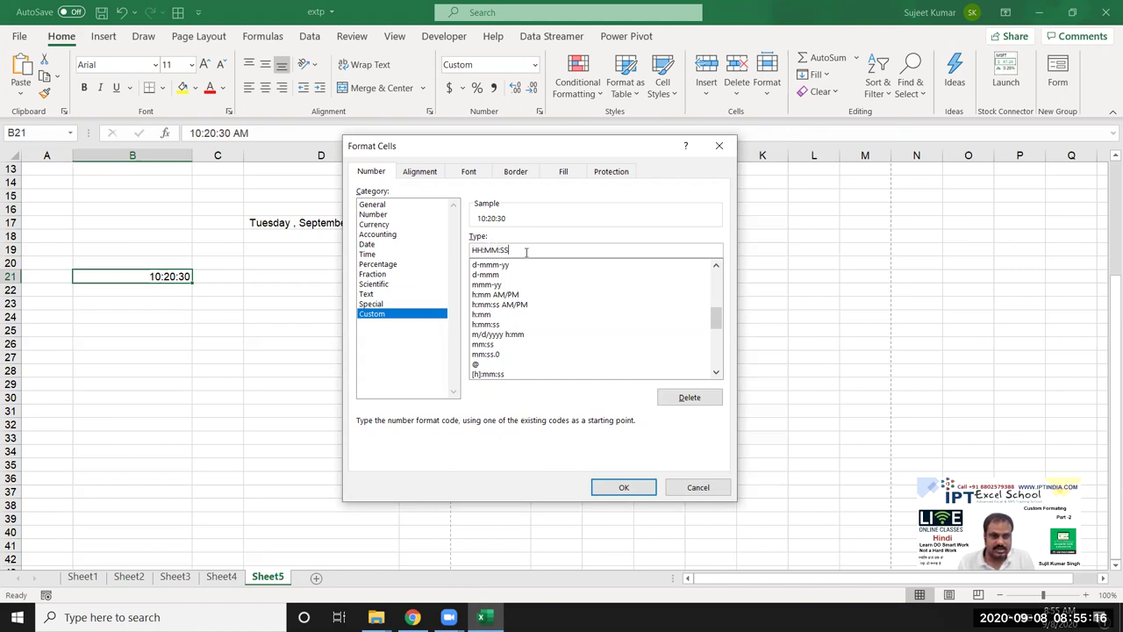
type("AM")
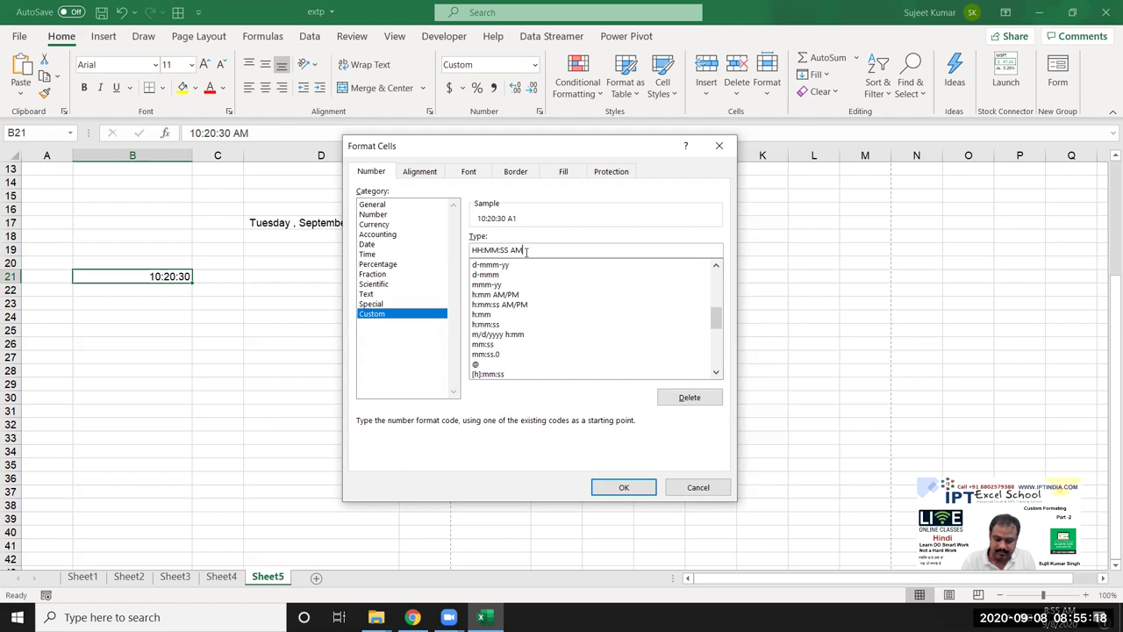
type("/PM")
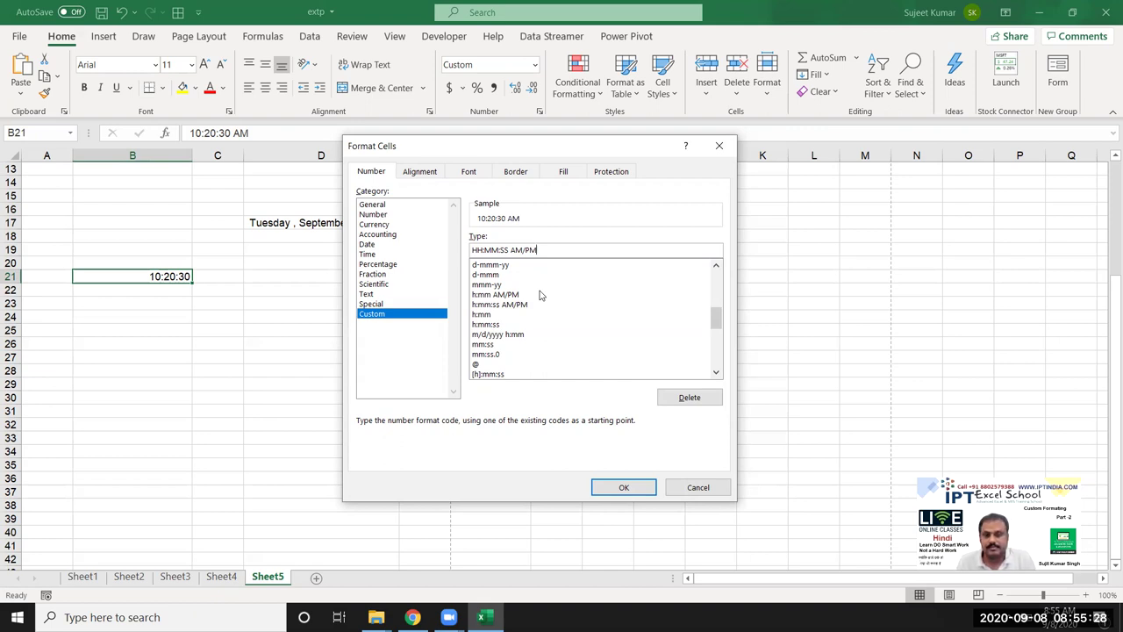
key("Return")
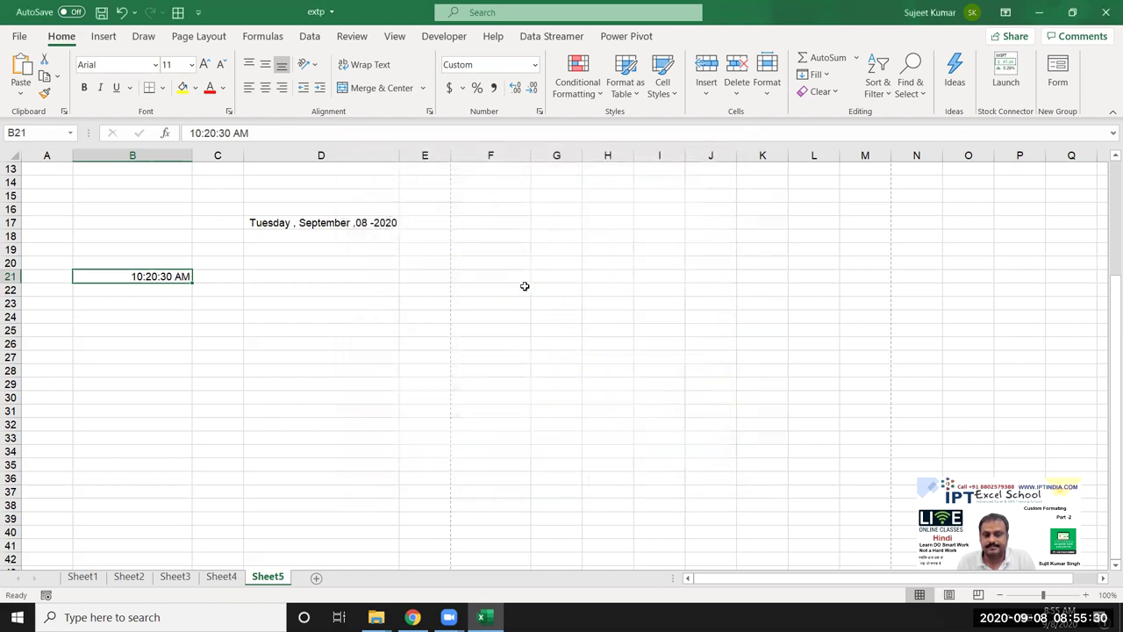
Enter the time 10:20 in cell D22
left_click(293, 305)
left_click(286, 284)
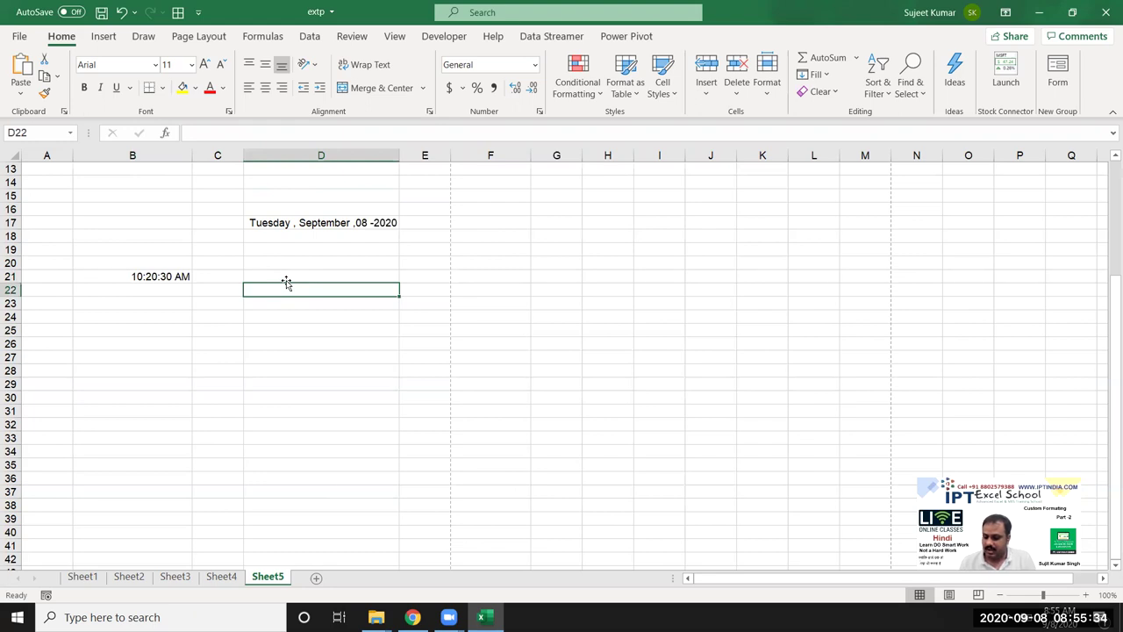
type("10:20")
key("Return")
left_click(285, 284)
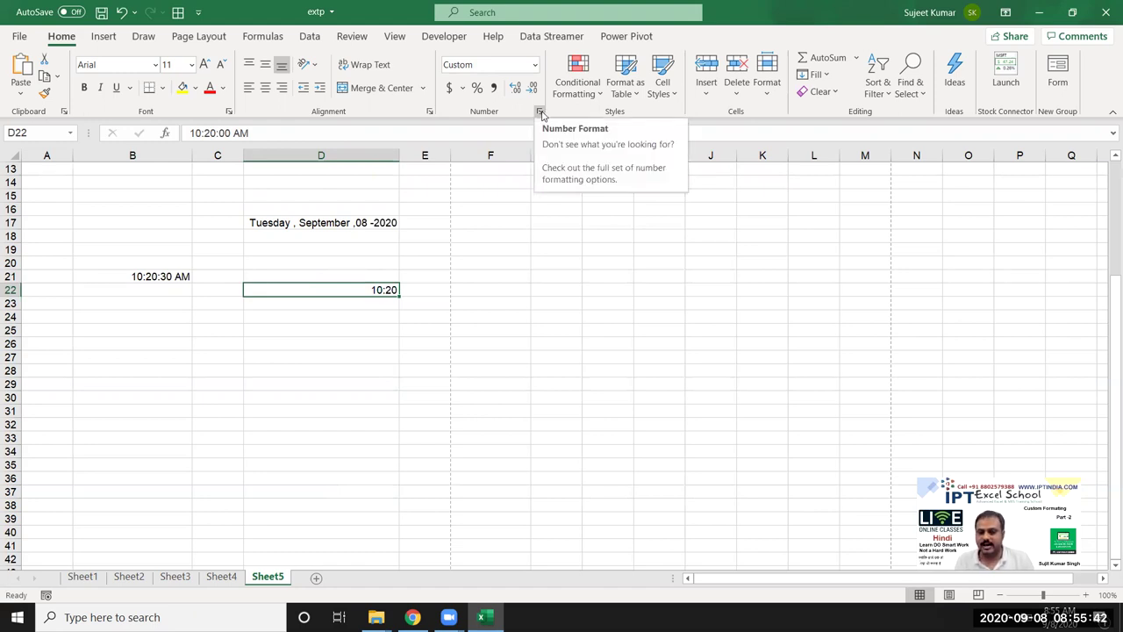
Apply the [m] custom format to D22 to show 620 minutes, then undo it
left_click(540, 113)
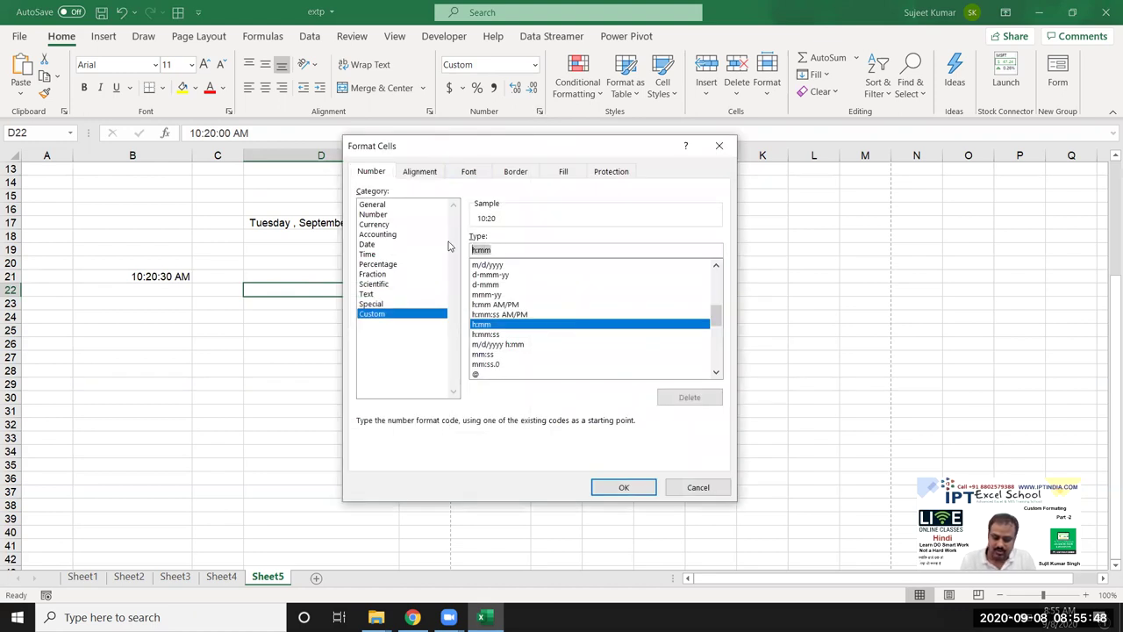
type("[m]")
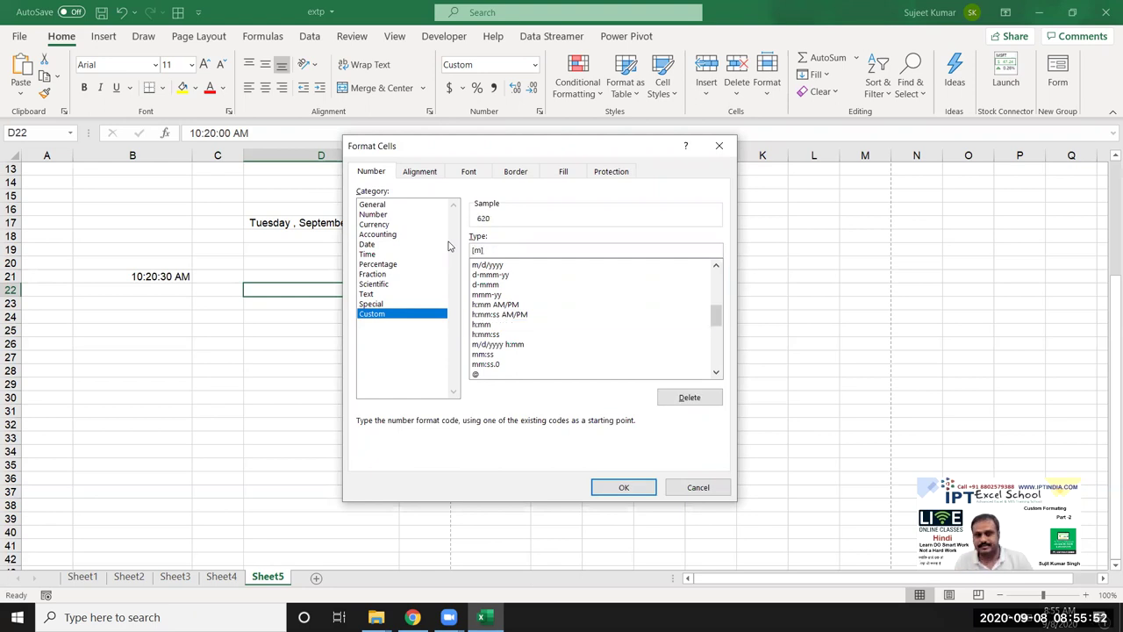
left_click(622, 488)
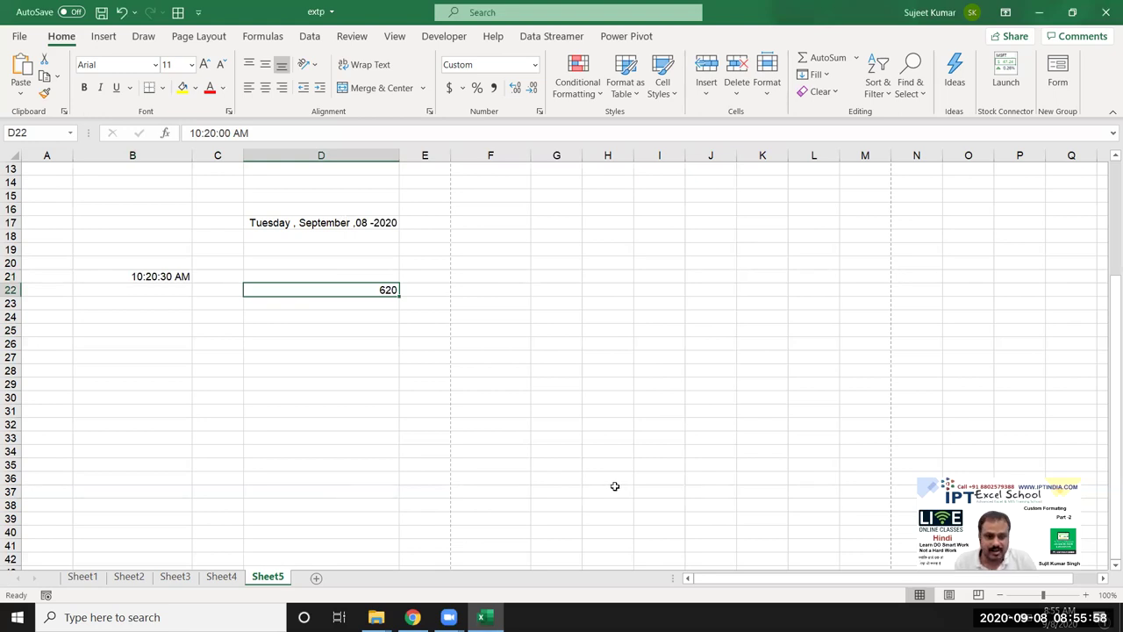
key("ctrl+z")
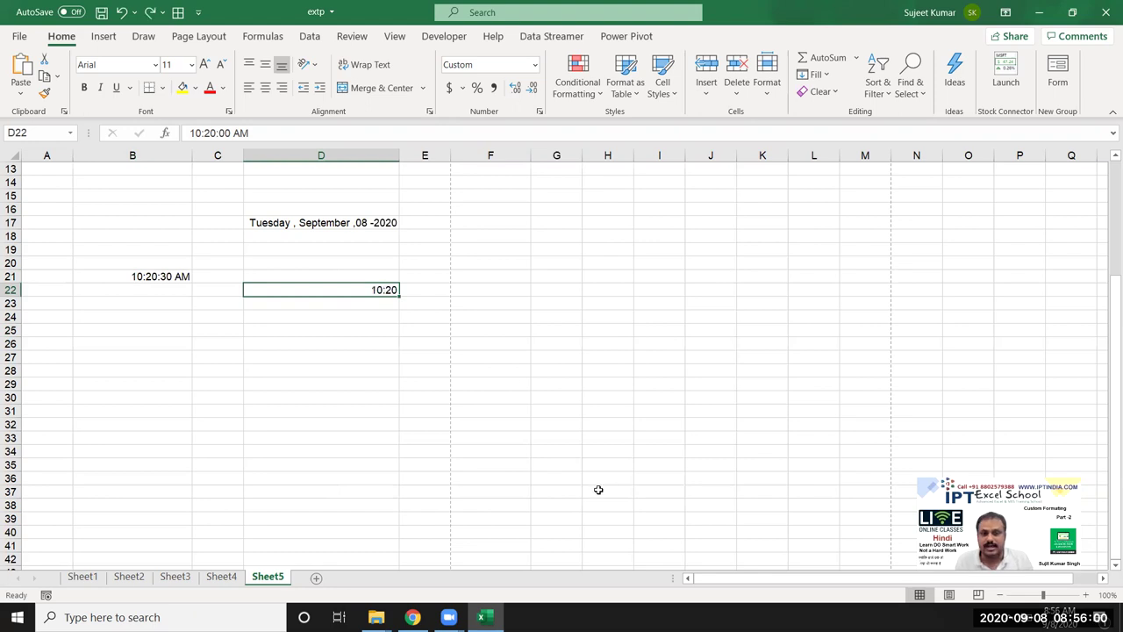
Enter =TEXT(D22,"[m]") in E22 to show 620 elapsed minutes
left_click(433, 295)
type("=")
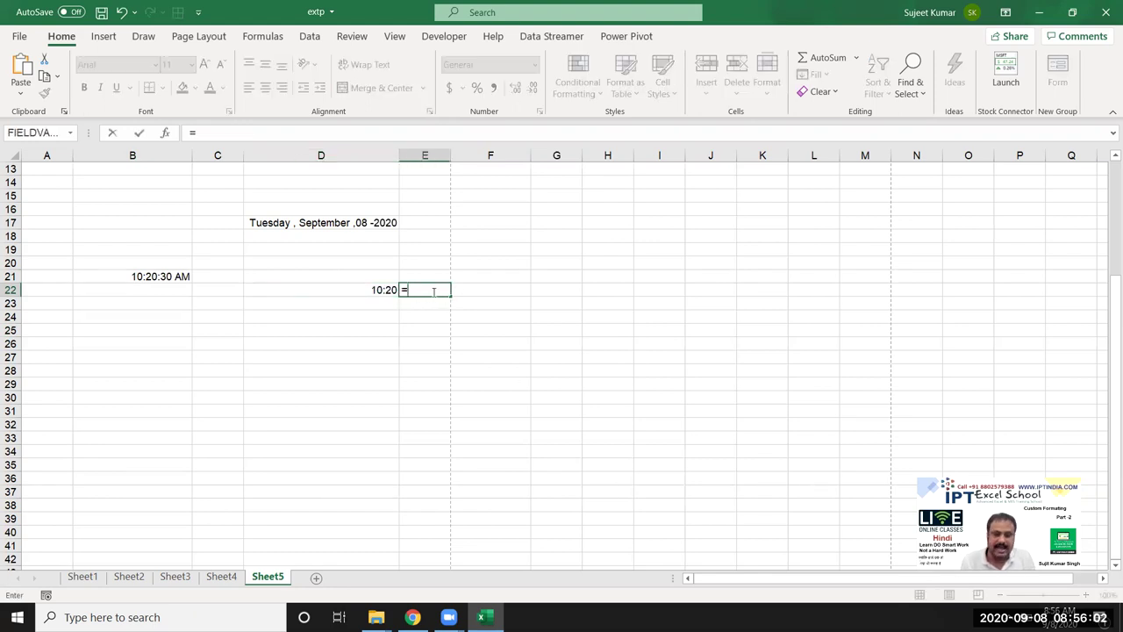
type("te")
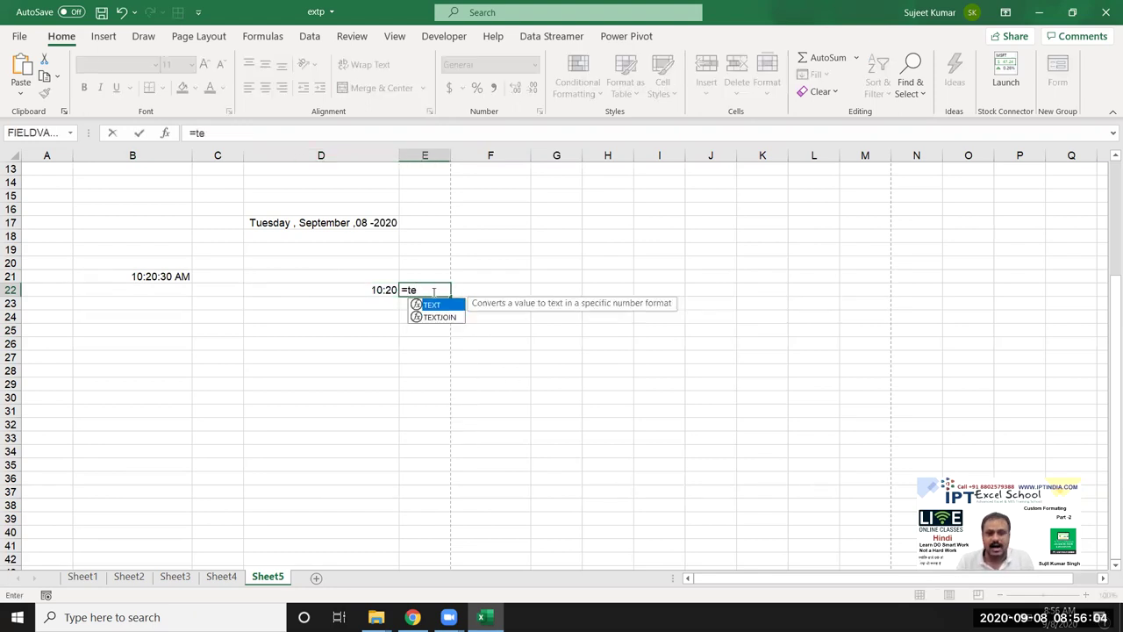
key("Tab")
key("Left")
type(",\"")
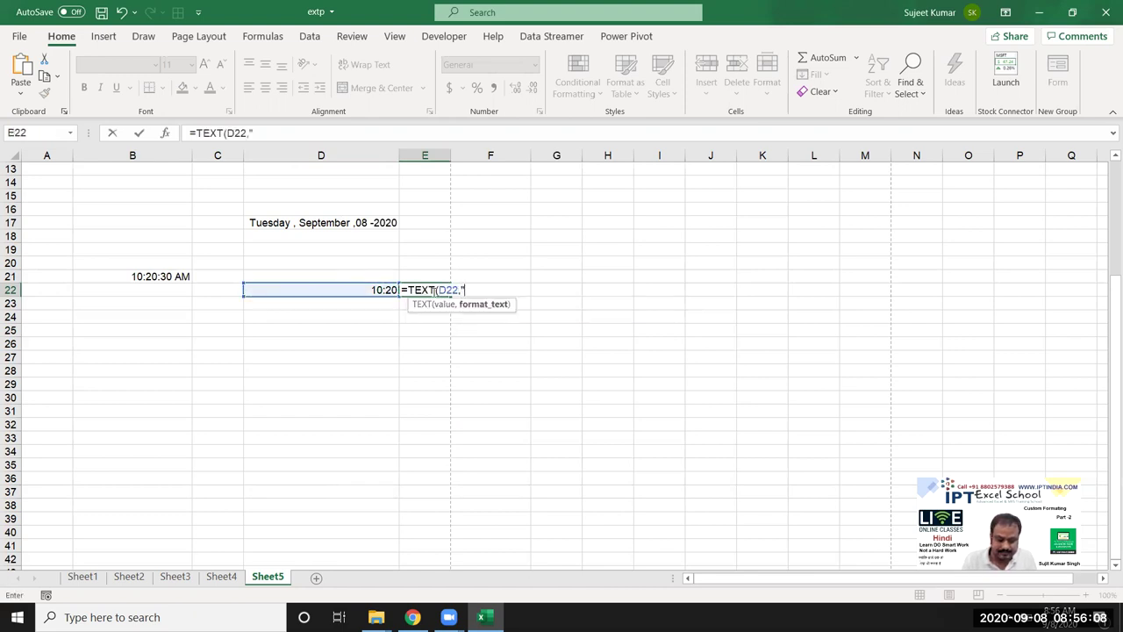
type("[m]\"")
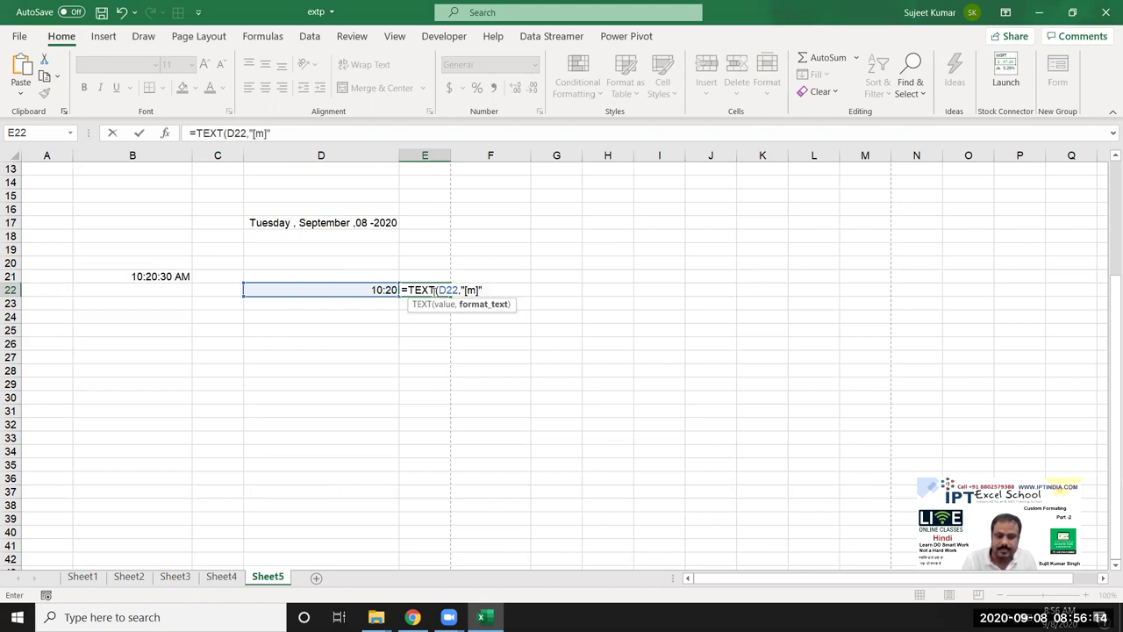
type(")")
key("Return")
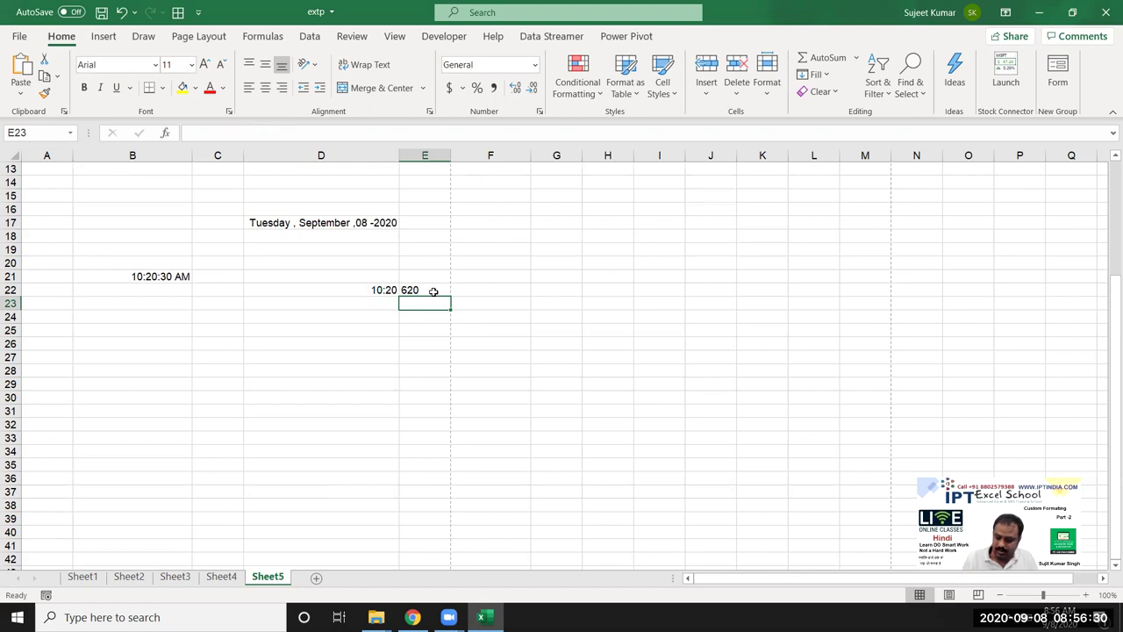
Type the note 1=20 in E23 and enter =E22*20 in F22, giving 12400
type("1=20")
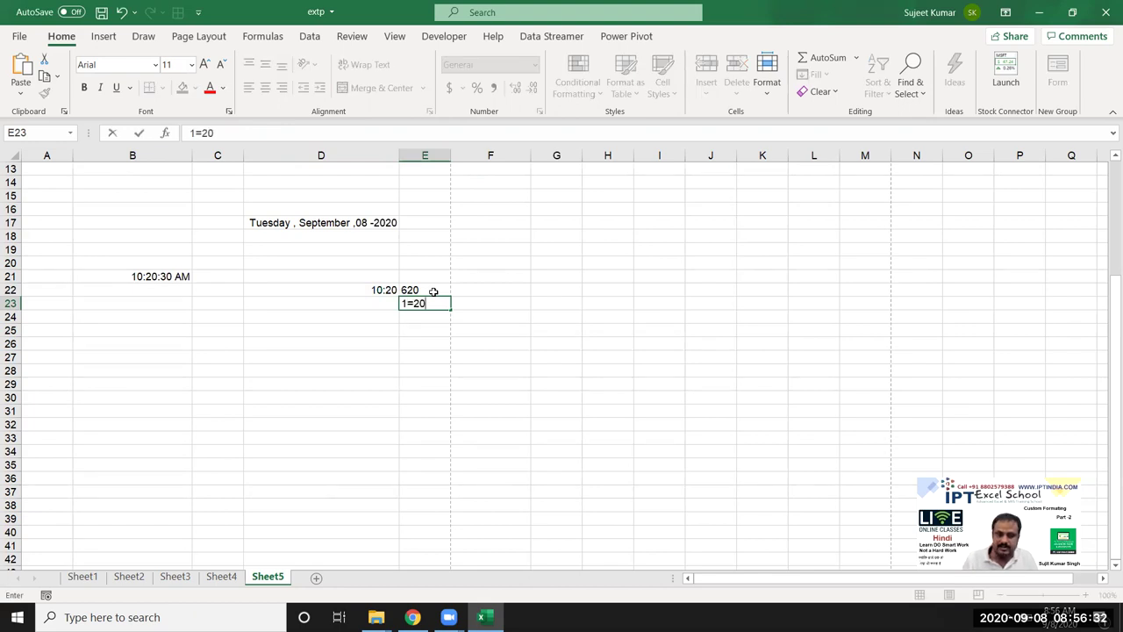
key("Tab")
key("Up")
type("=")
left_click(434, 291)
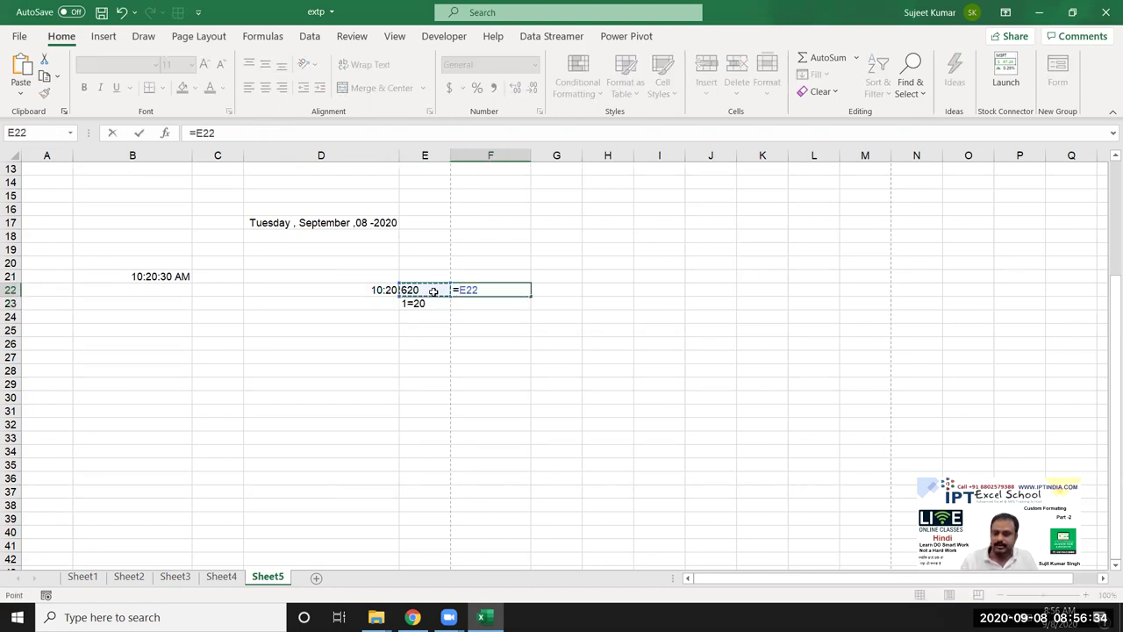
type("*20")
key("Return")
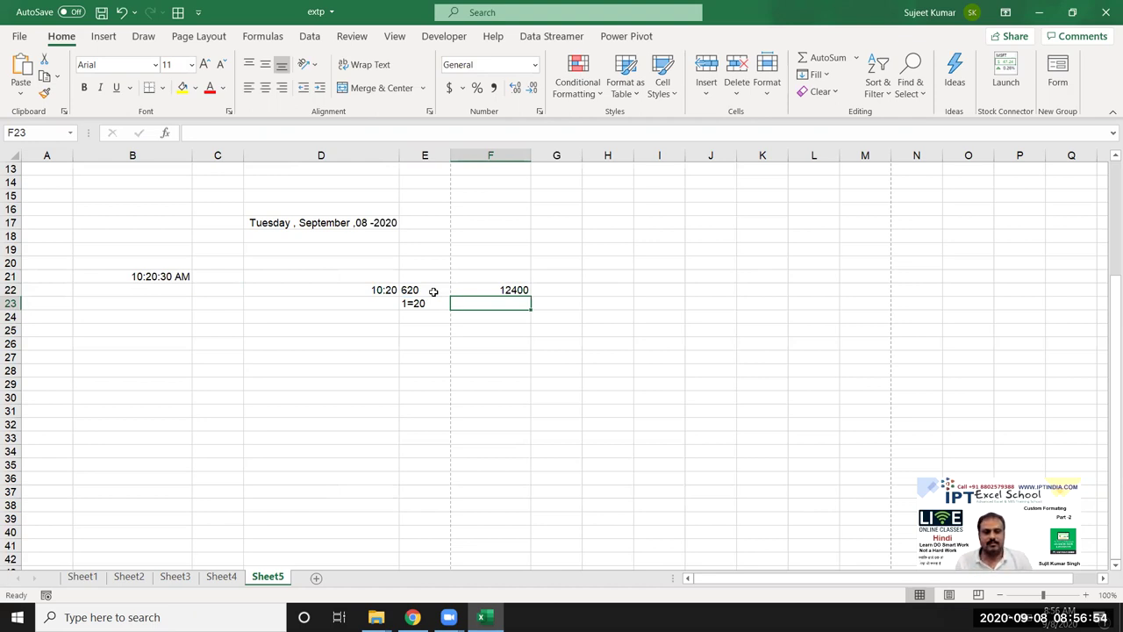
Check the formulas in E22 and F22 and the 1=20 note in E23
left_click(515, 297)
left_click(501, 312)
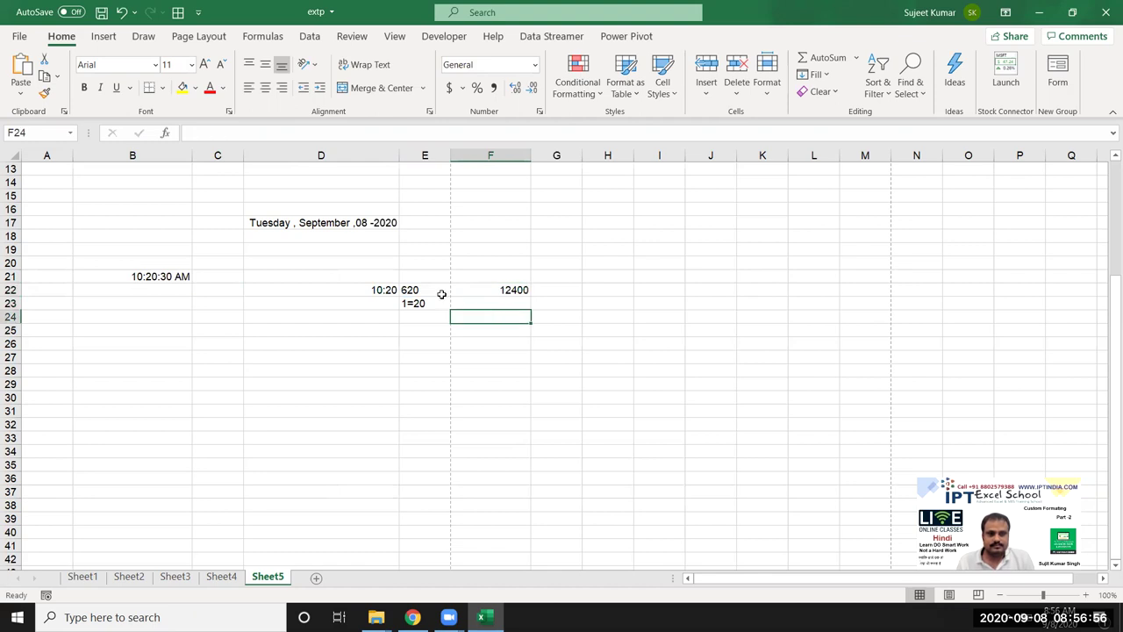
left_click(439, 291)
left_click(433, 302)
left_click(491, 291)
left_click(493, 305)
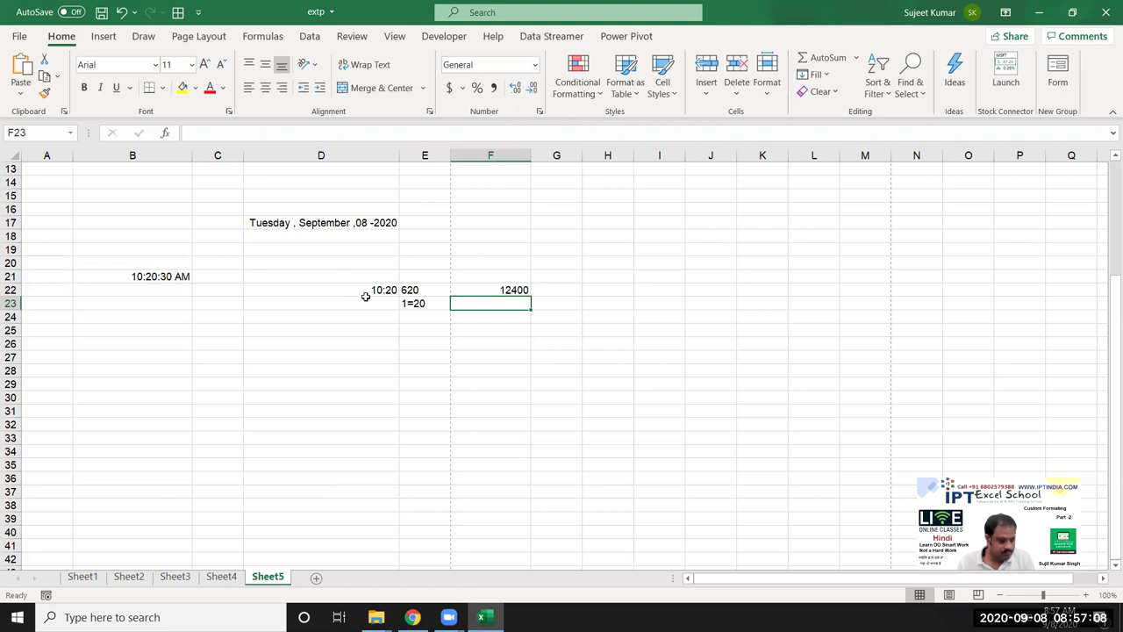
left_click(486, 327)
left_click(413, 617)
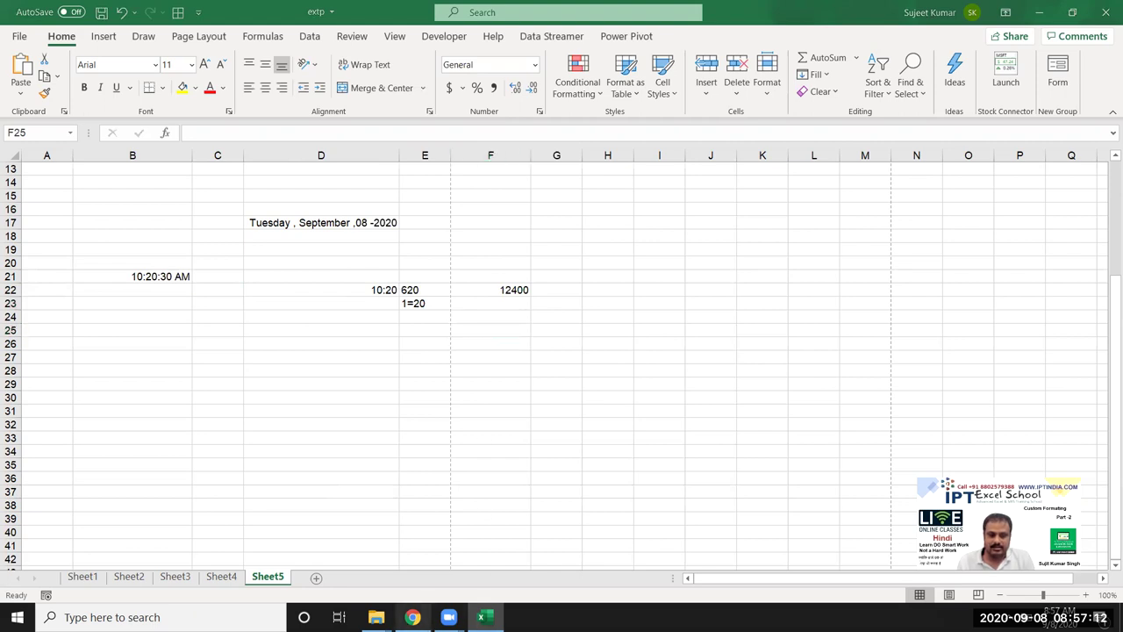
Scroll through the guide's elapsed-time codes, then back up to the <POSITIVE>;<NEGATIVE>;<ZERO>;<TEXT> explanation
scroll(395, 473, "down", 3)
scroll(395, 474, "down", 4)
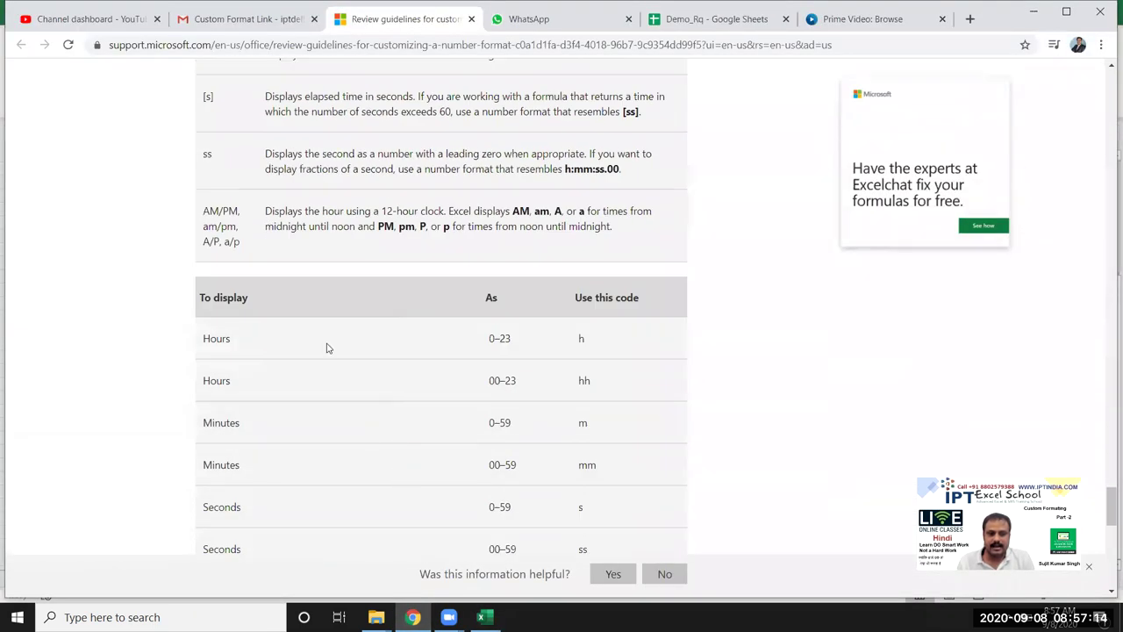
scroll(328, 351, "down", 2)
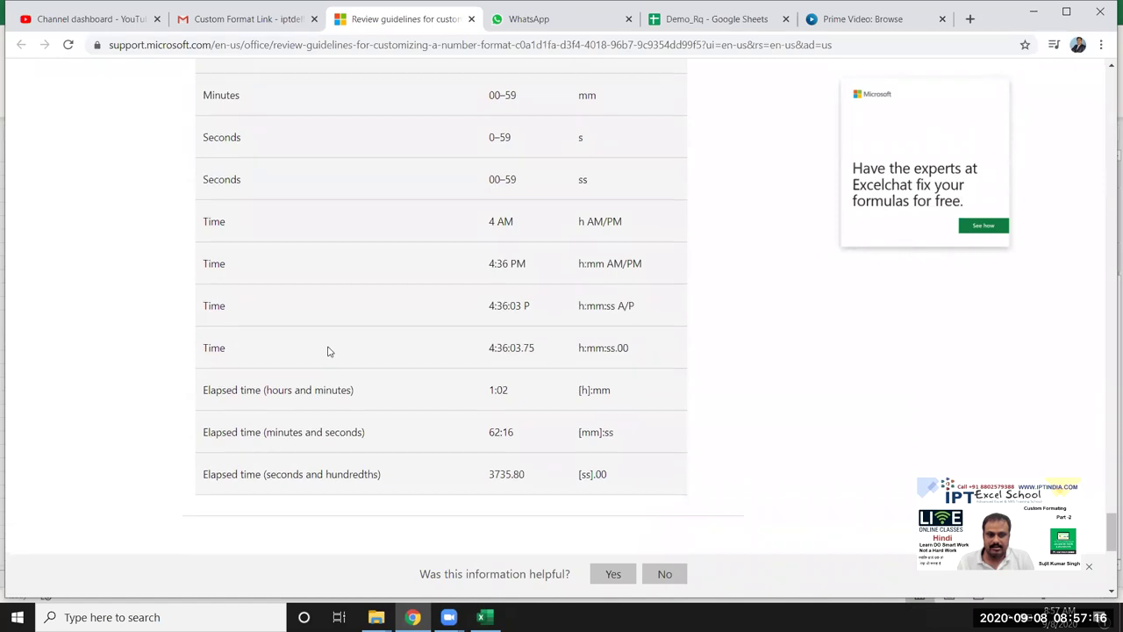
scroll(327, 350, "down", 2)
scroll(328, 350, "up", 1)
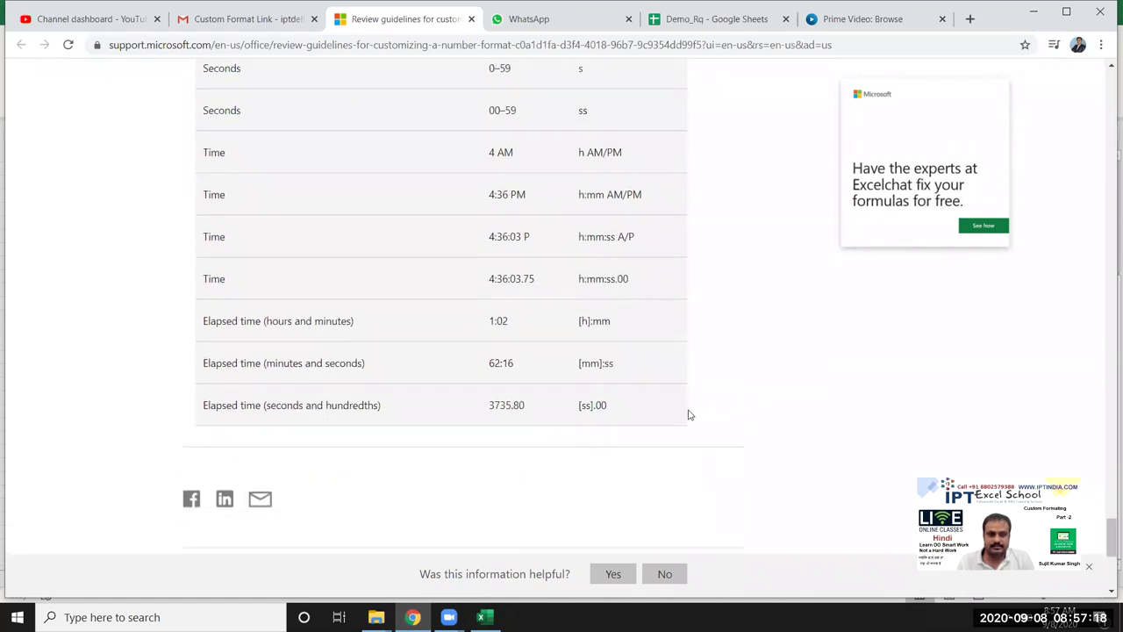
scroll(566, 433, "up", 4)
scroll(564, 434, "up", 4)
scroll(563, 434, "up", 3)
scroll(562, 436, "up", 3)
scroll(561, 437, "up", 2)
scroll(560, 439, "up", 1)
scroll(560, 440, "up", 1)
scroll(560, 441, "up", 2)
scroll(558, 440, "up", 2)
scroll(557, 439, "up", 3)
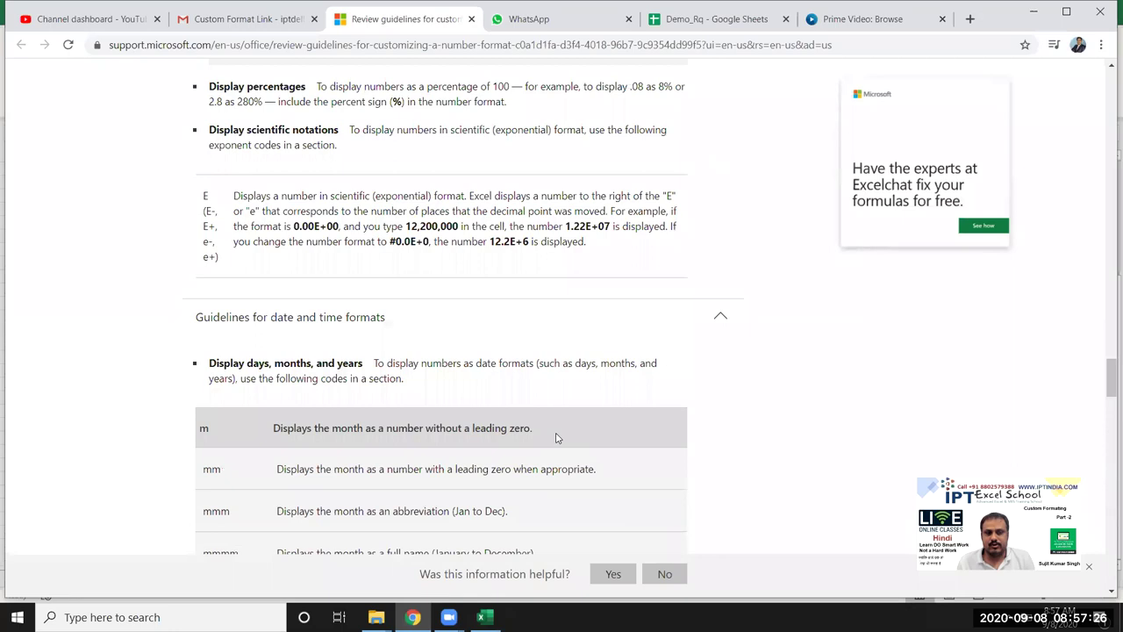
scroll(556, 439, "up", 2)
scroll(557, 438, "up", 1)
scroll(556, 438, "up", 3)
scroll(556, 438, "up", 1)
scroll(556, 438, "up", 1)
scroll(555, 439, "up", 2)
scroll(554, 439, "up", 3)
scroll(555, 439, "up", 2)
scroll(554, 441, "up", 2)
scroll(554, 443, "up", 2)
scroll(553, 443, "up", 2)
scroll(554, 442, "up", 3)
scroll(553, 443, "up", 3)
scroll(552, 443, "up", 2)
scroll(553, 444, "up", 1)
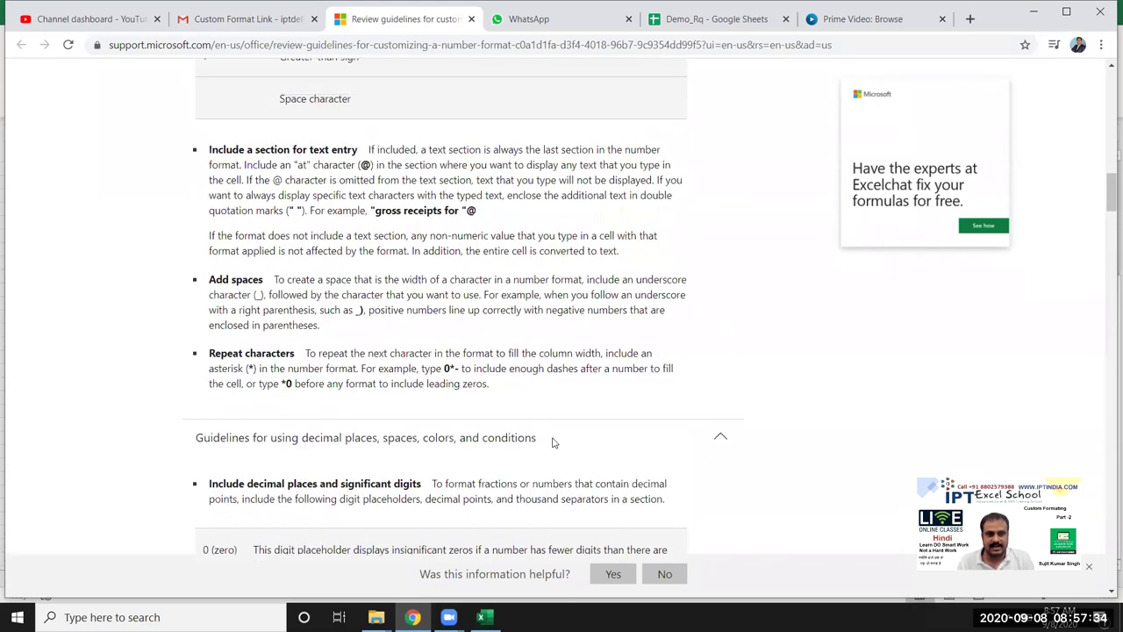
scroll(553, 441, "up", 1)
scroll(553, 442, "up", 2)
scroll(552, 438, "up", 3)
scroll(551, 435, "up", 2)
scroll(551, 432, "up", 2)
scroll(550, 431, "up", 3)
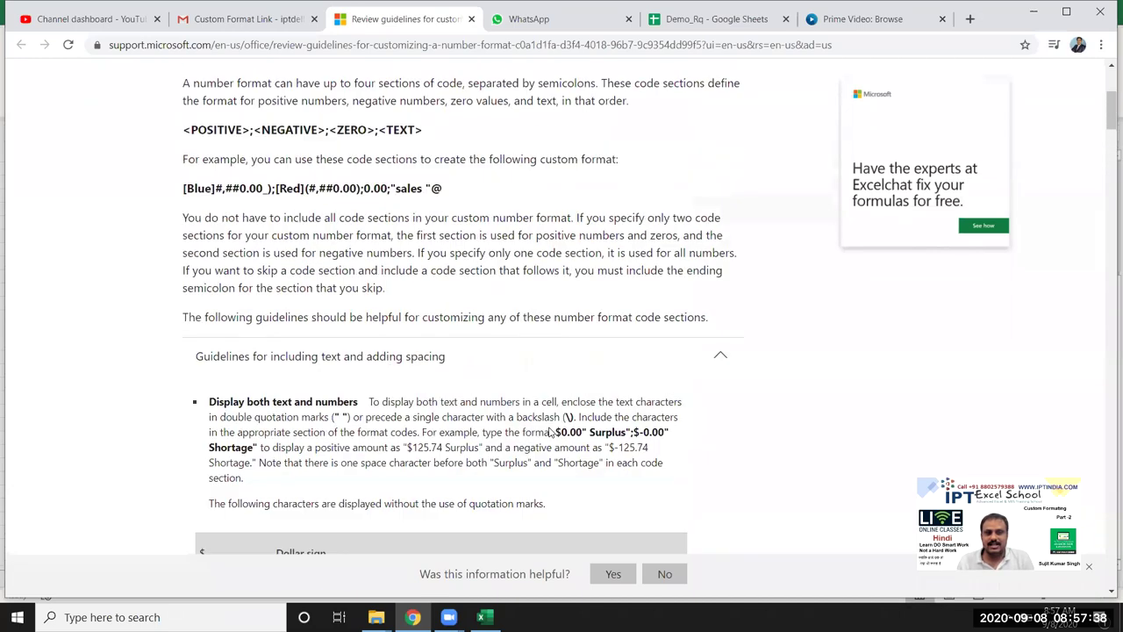
scroll(551, 431, "up", 3)
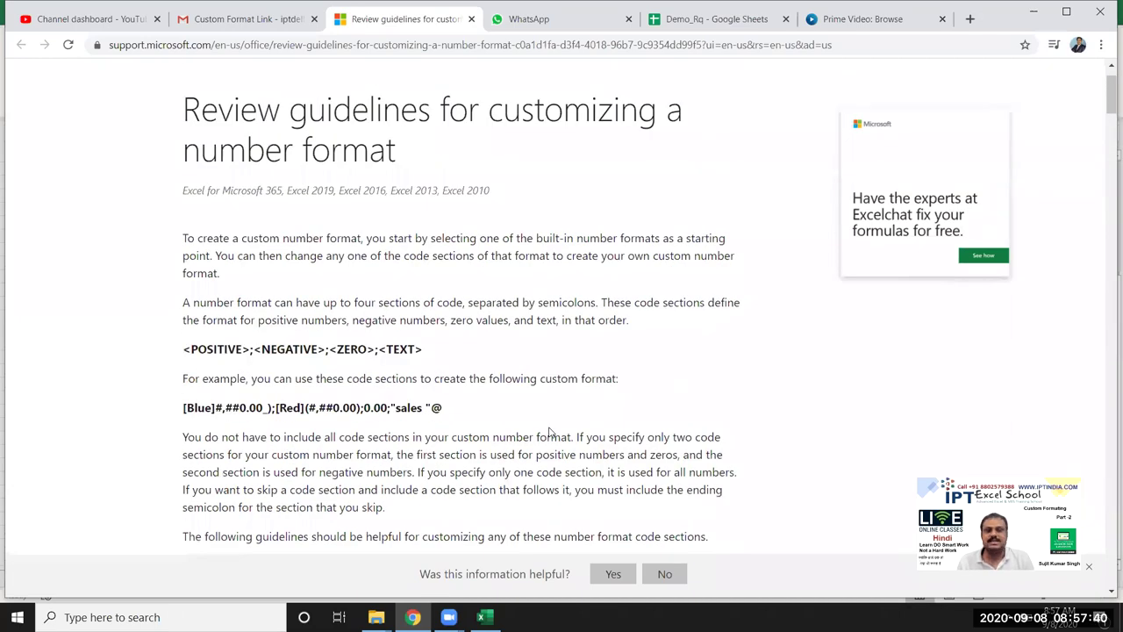
Show the Windows desktop with Win+D, hiding Chrome
key("super+d")
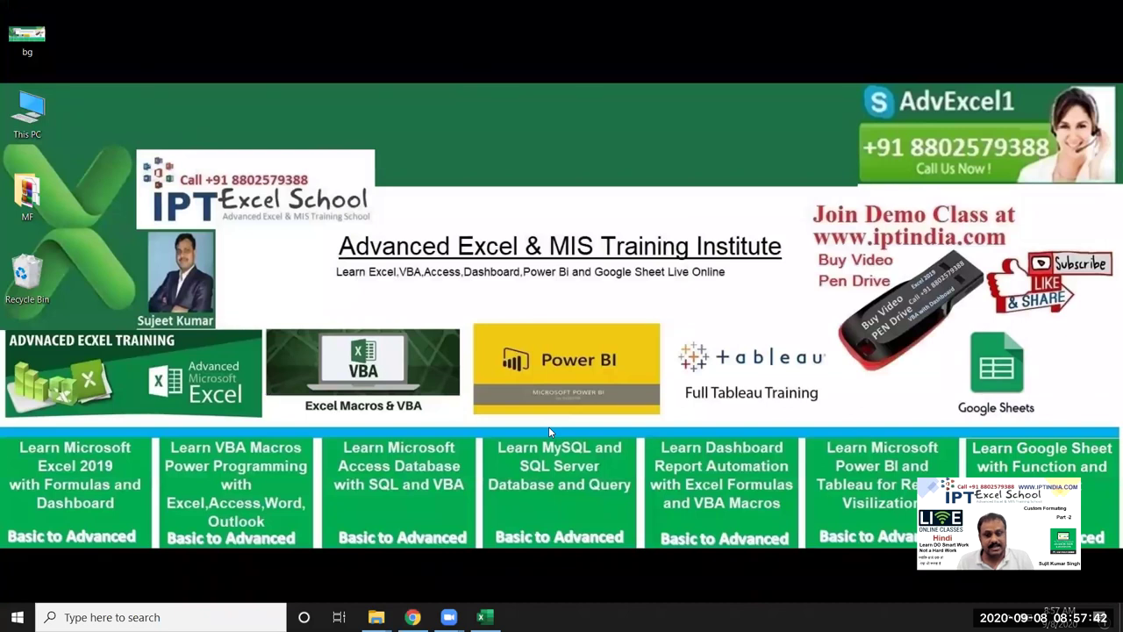